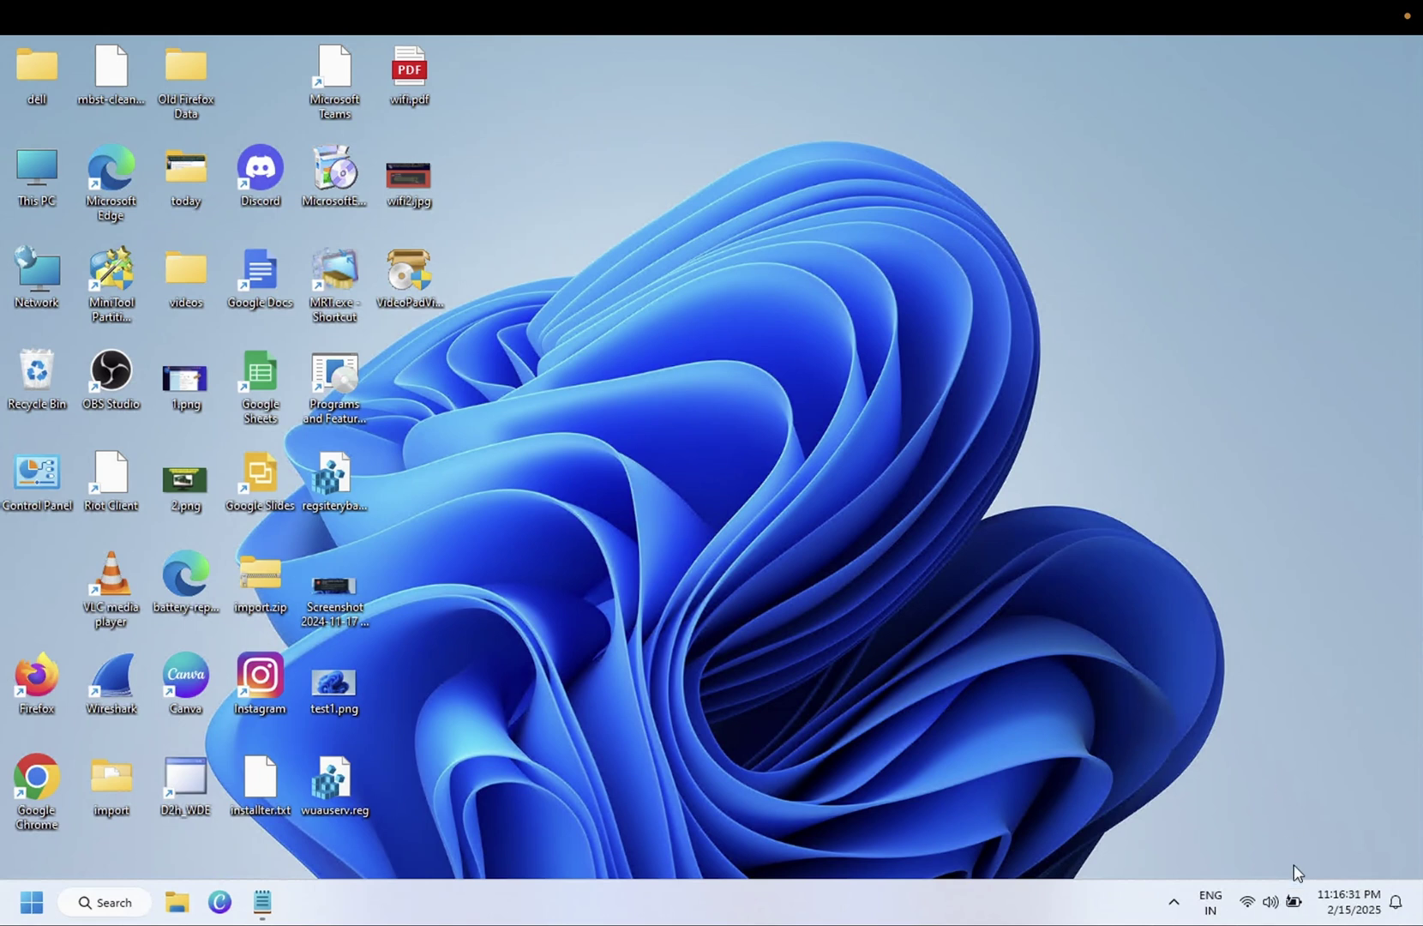
- Launch Device Manager from a 'devi' search and expand Batteries to show the AC Adapter and ACPI battery
mouse_move(1294, 904)
click(111, 899)
text(device Manager)
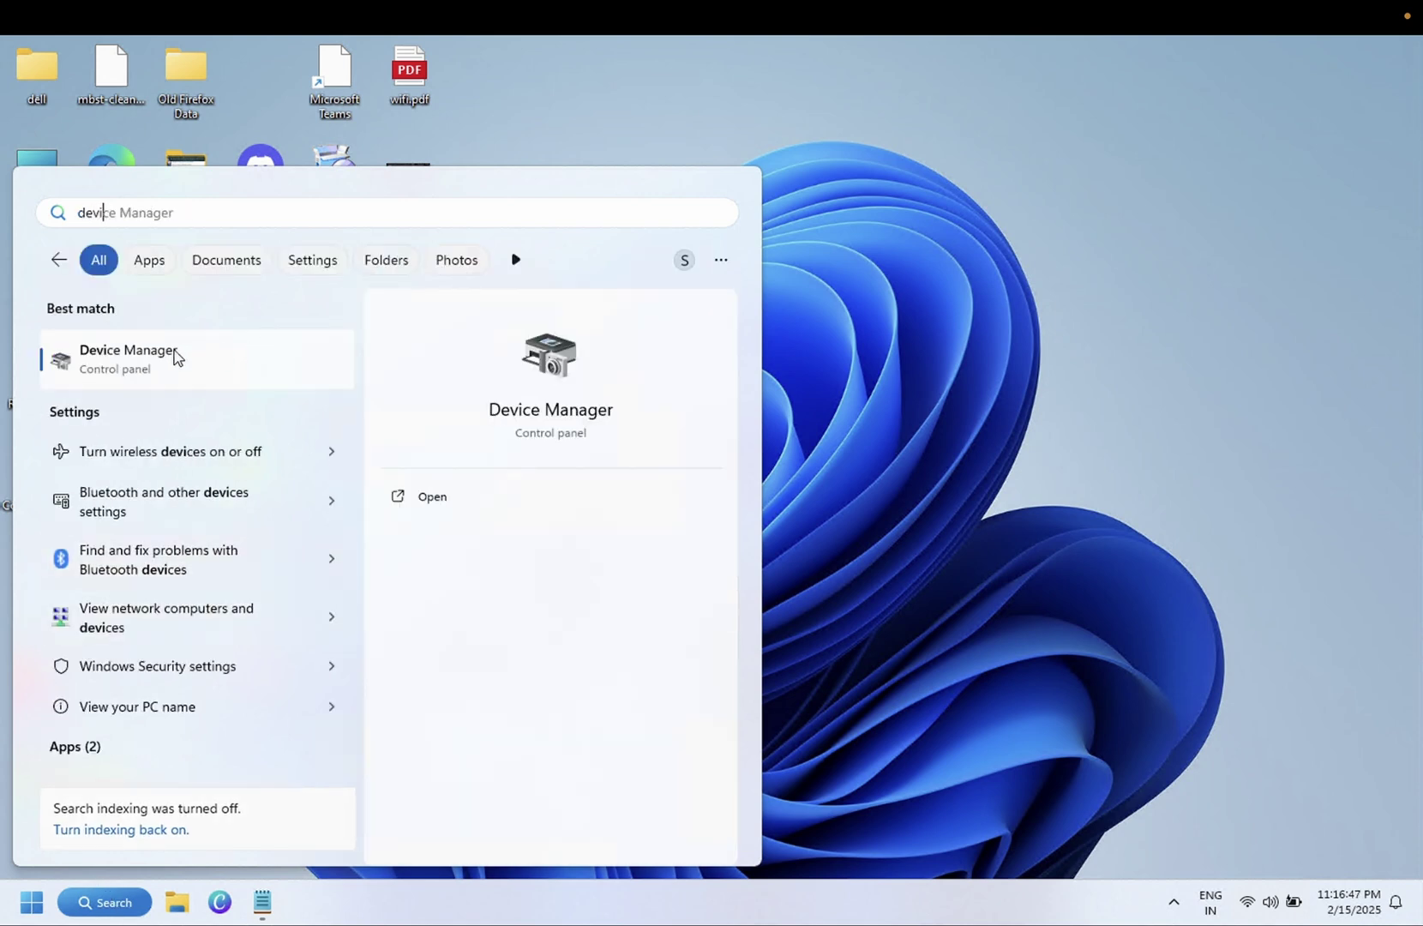
click(167, 358)
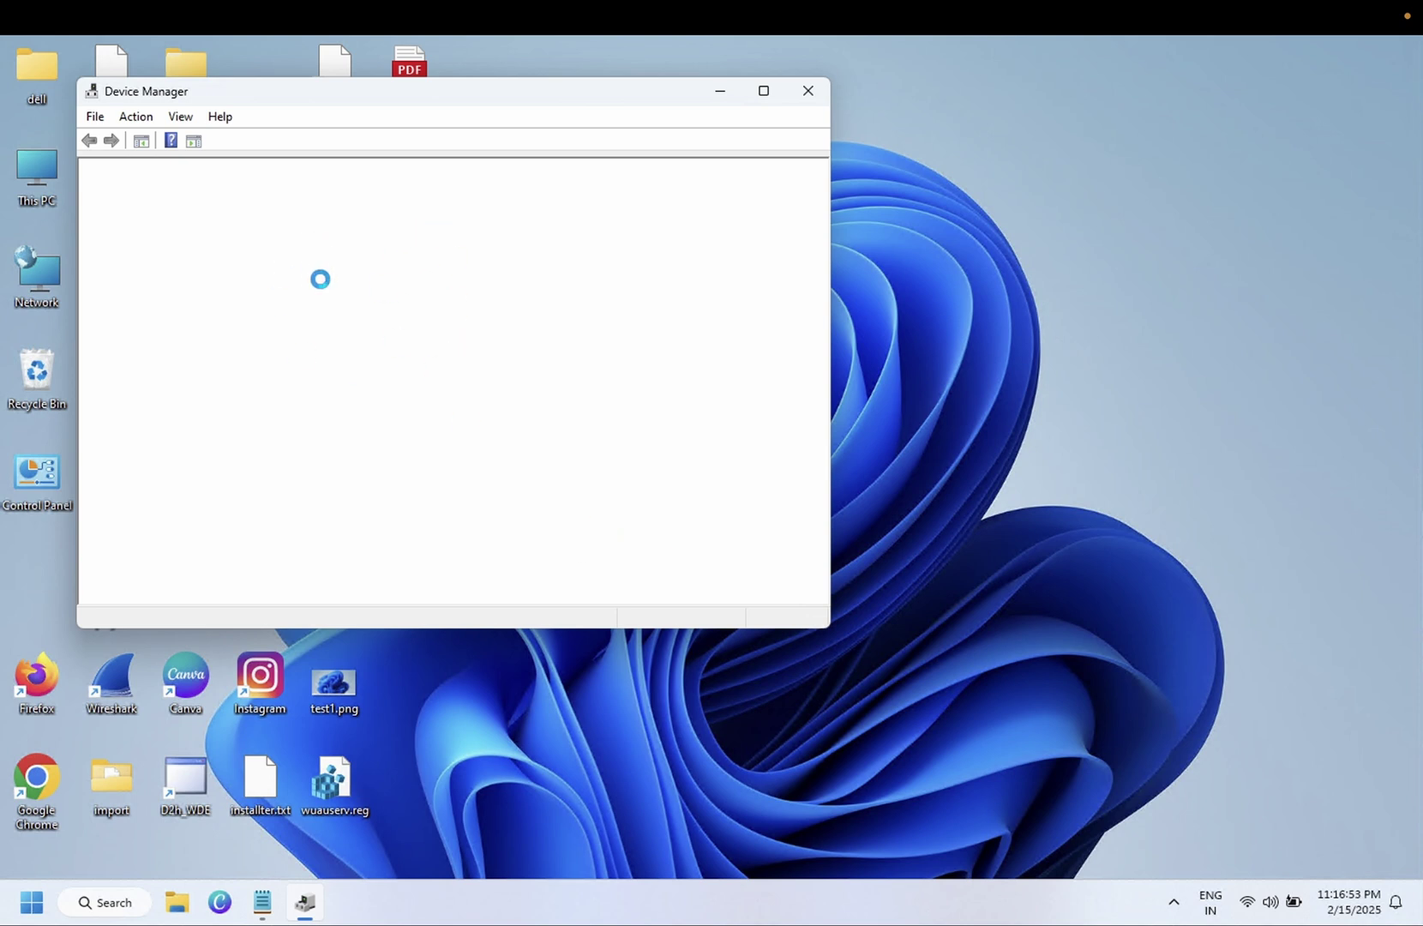
drag(338, 98, 466, 136)
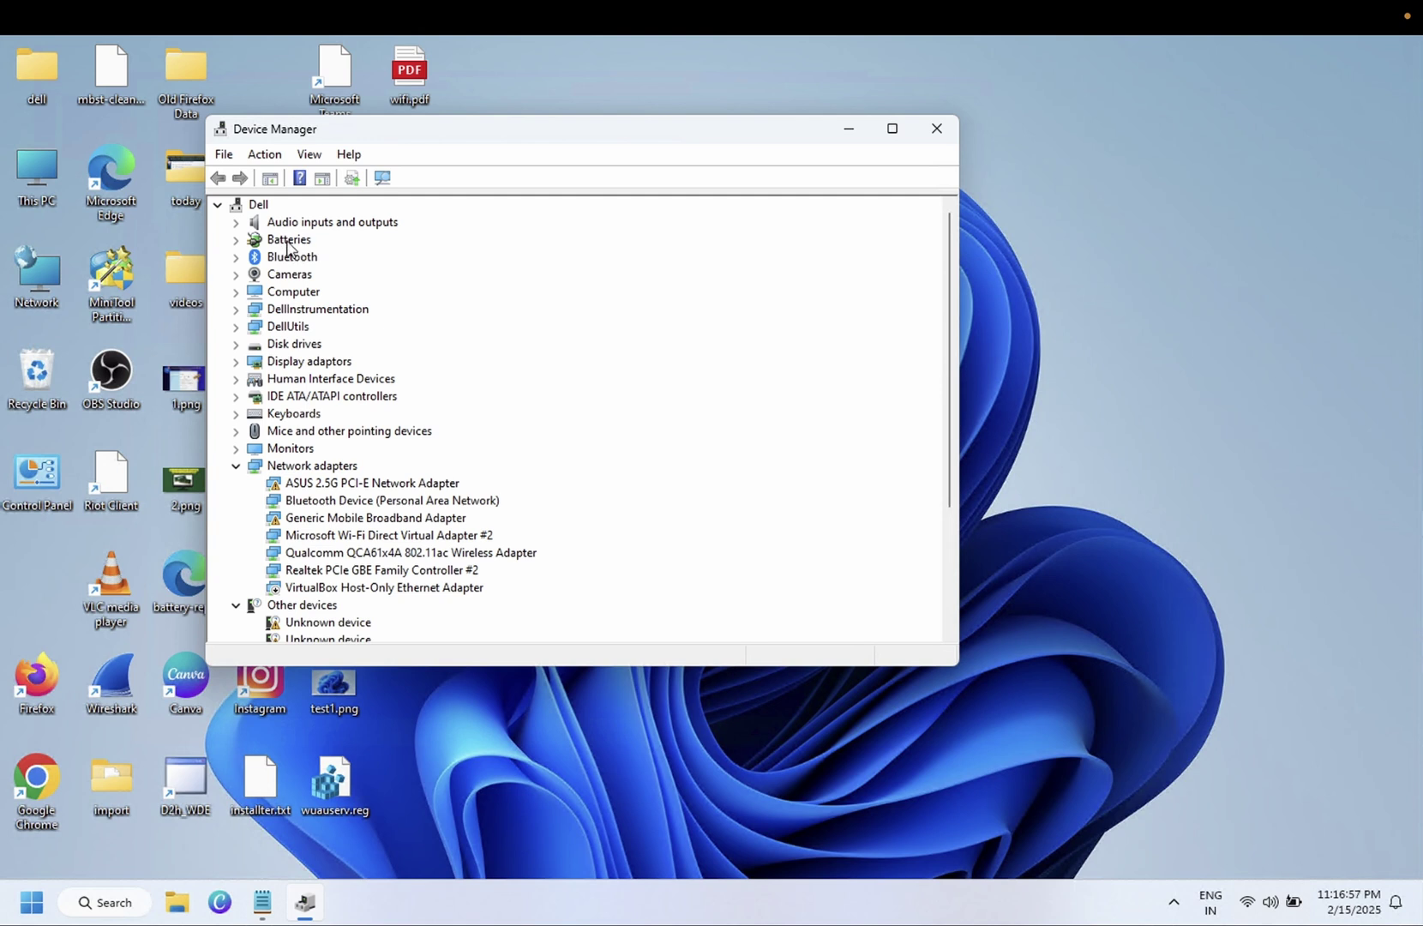
double_click(289, 243)
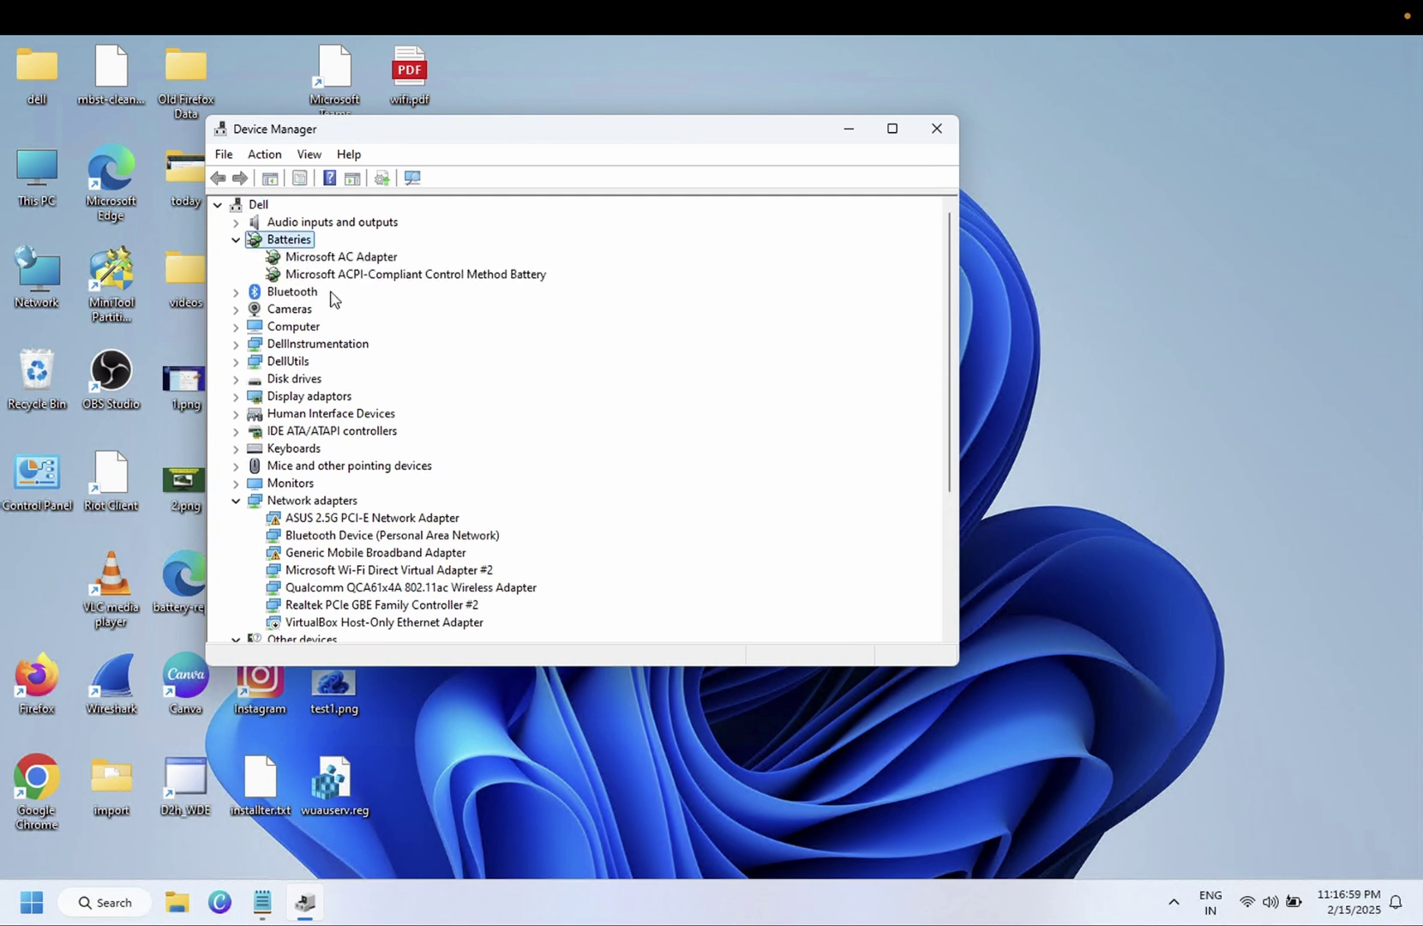
click(307, 259)
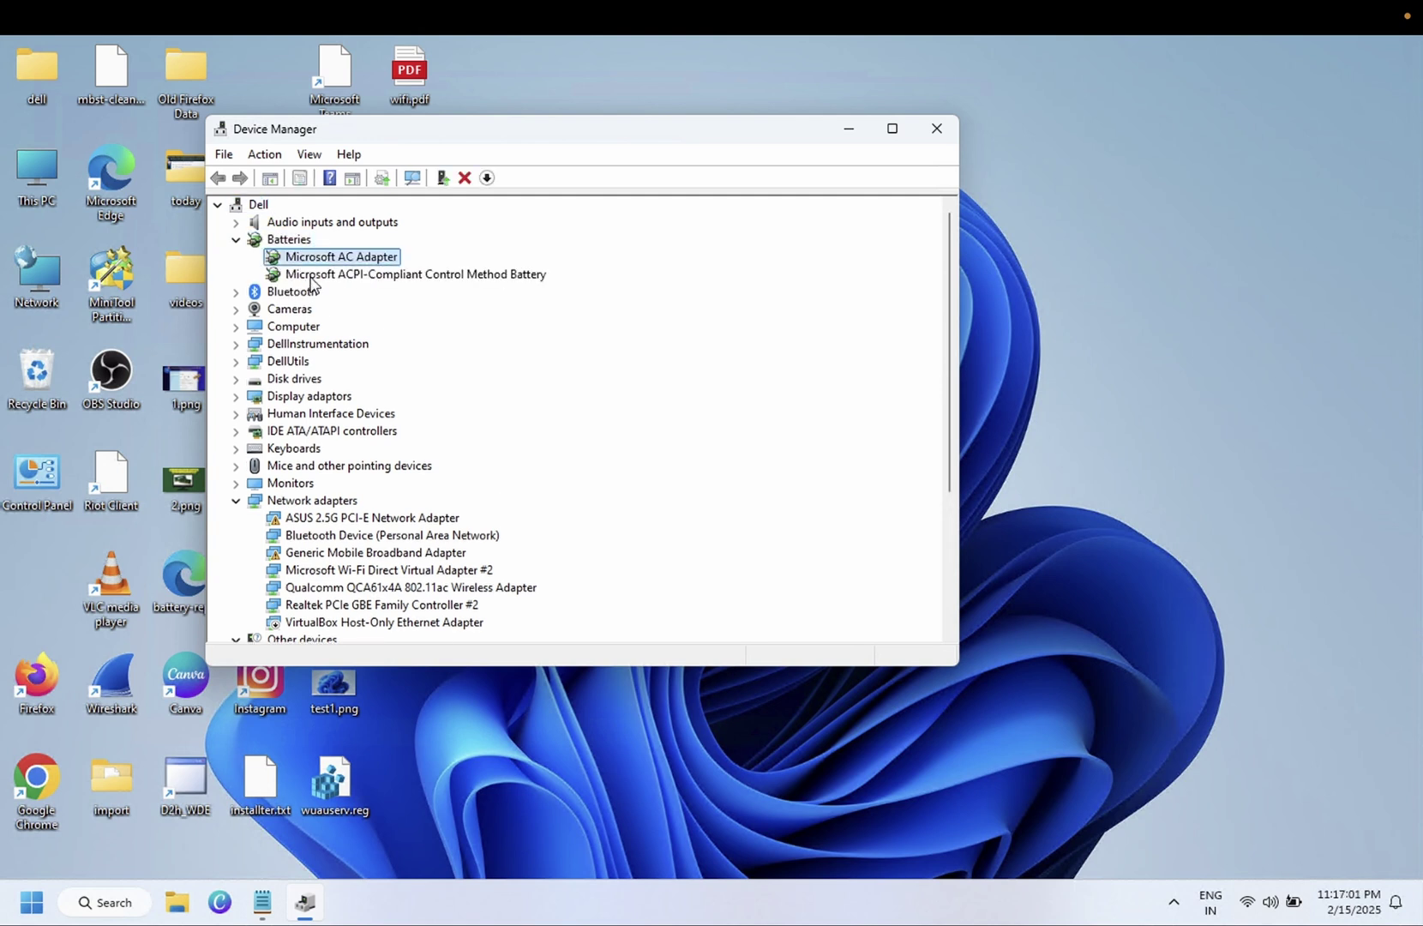
click(314, 276)
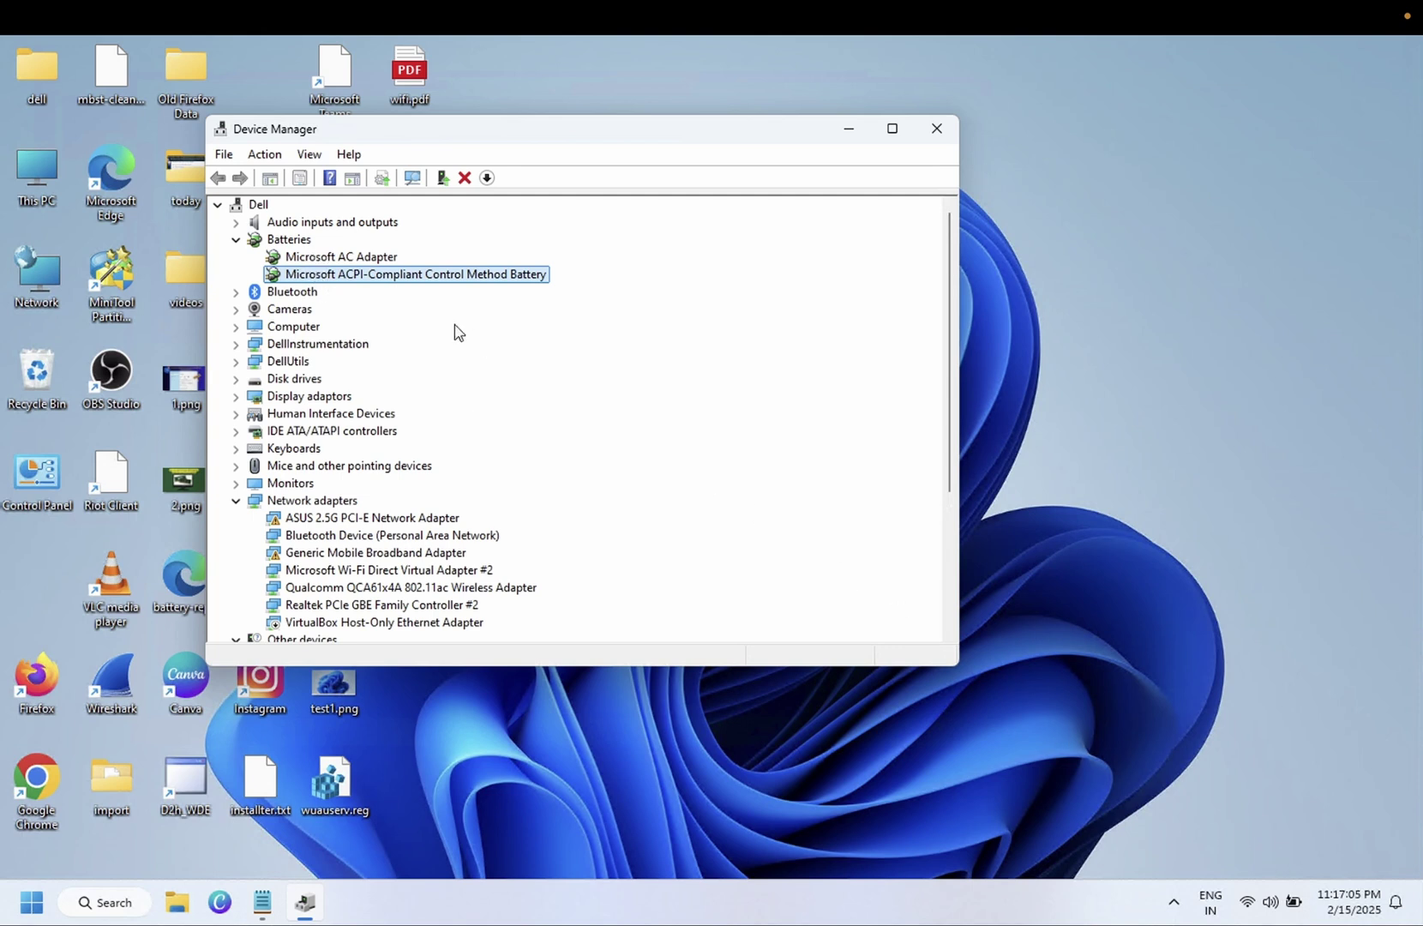
- Disable the Microsoft AC Adapter, then the ACPI-Compliant Control Method Battery, confirming Yes each time
click(347, 263)
right_click(346, 263)
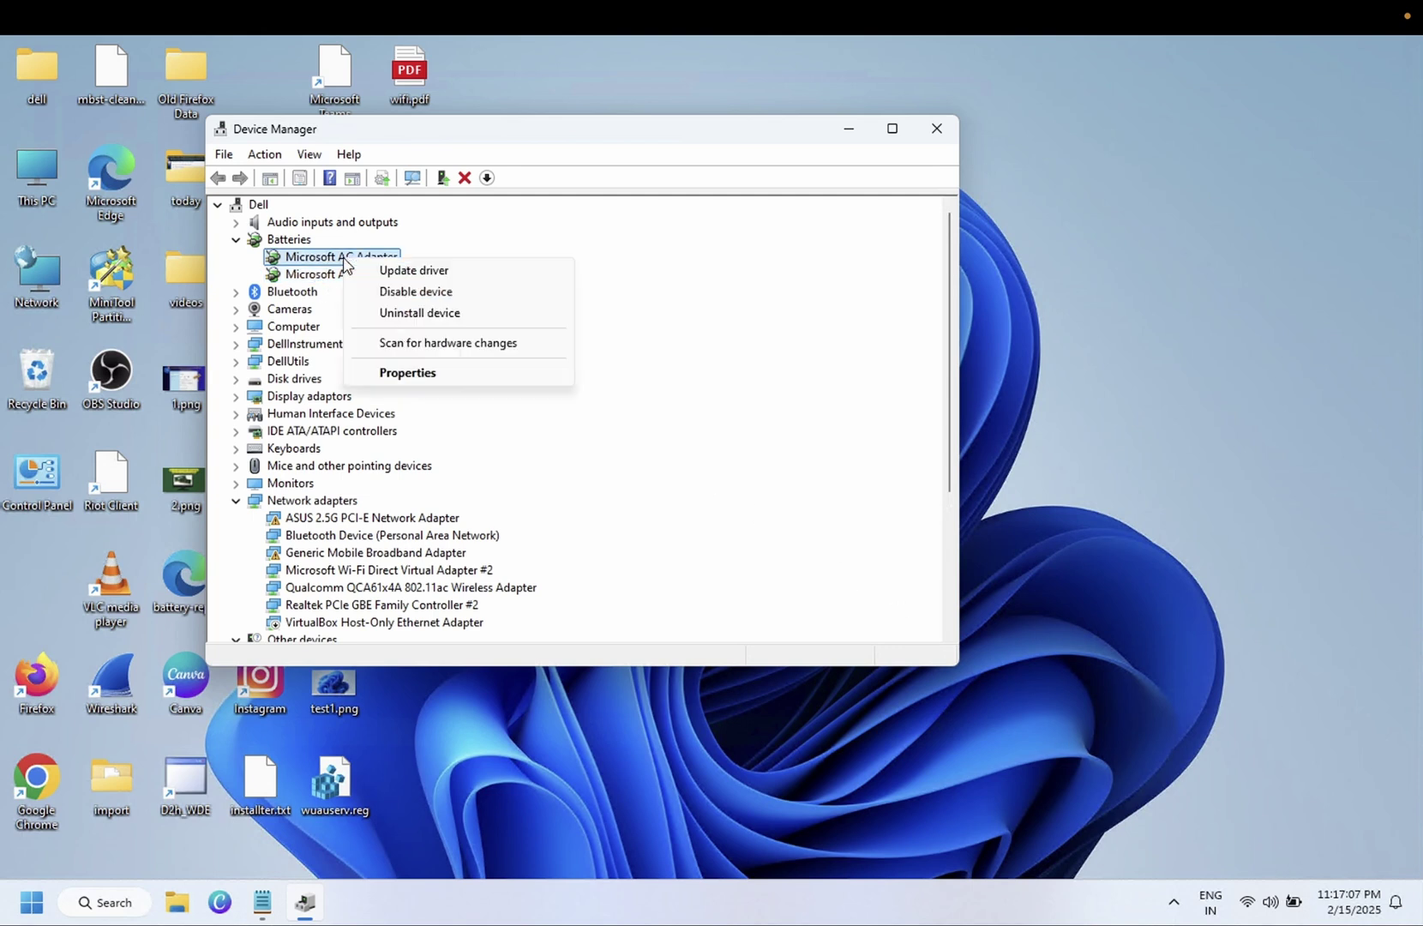
click(400, 289)
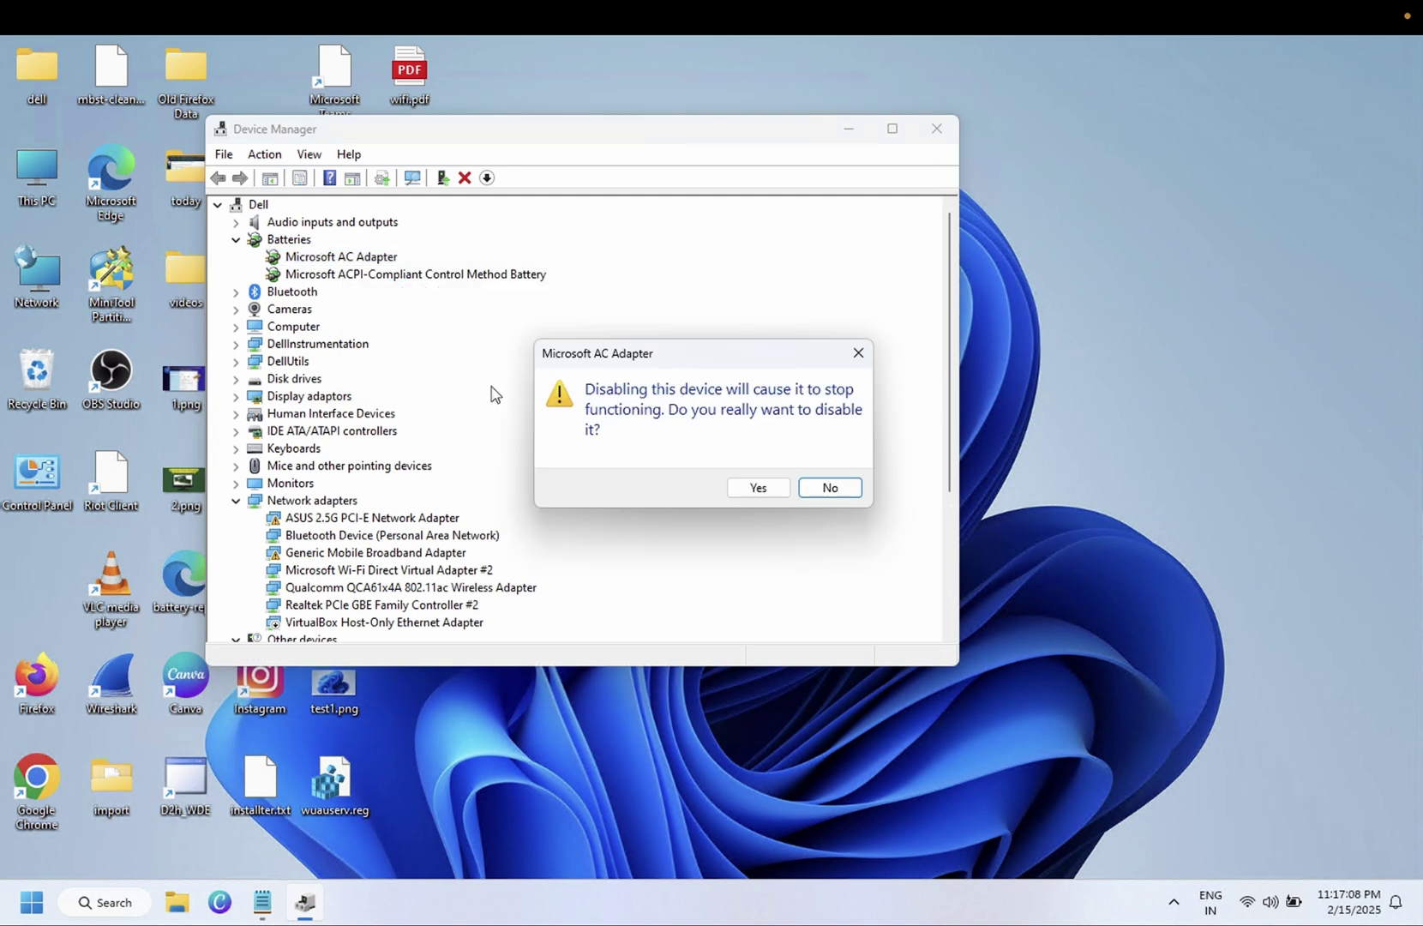
click(769, 494)
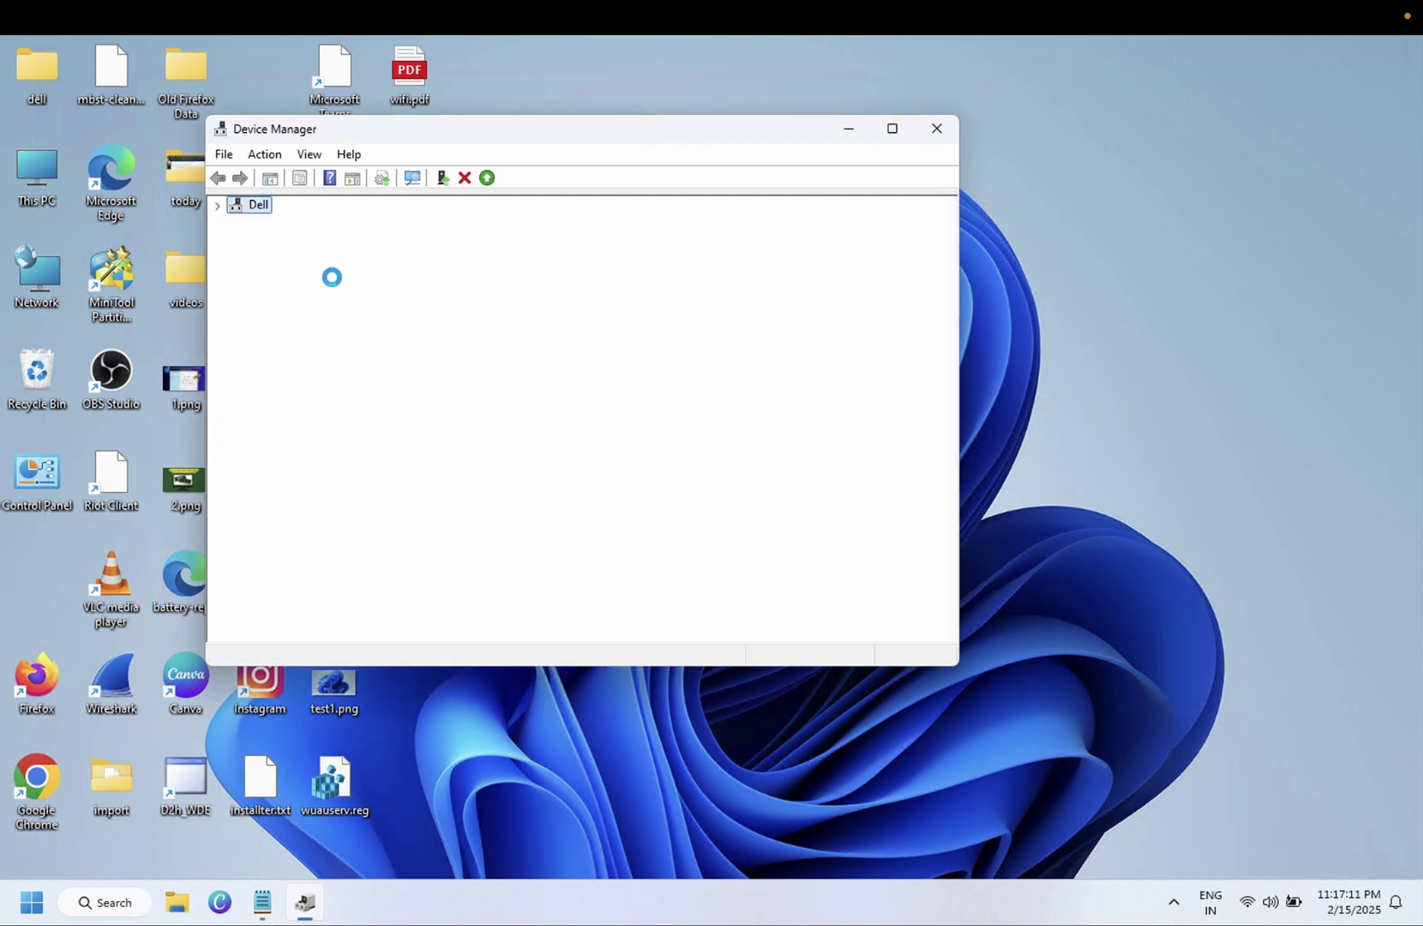
click(329, 277)
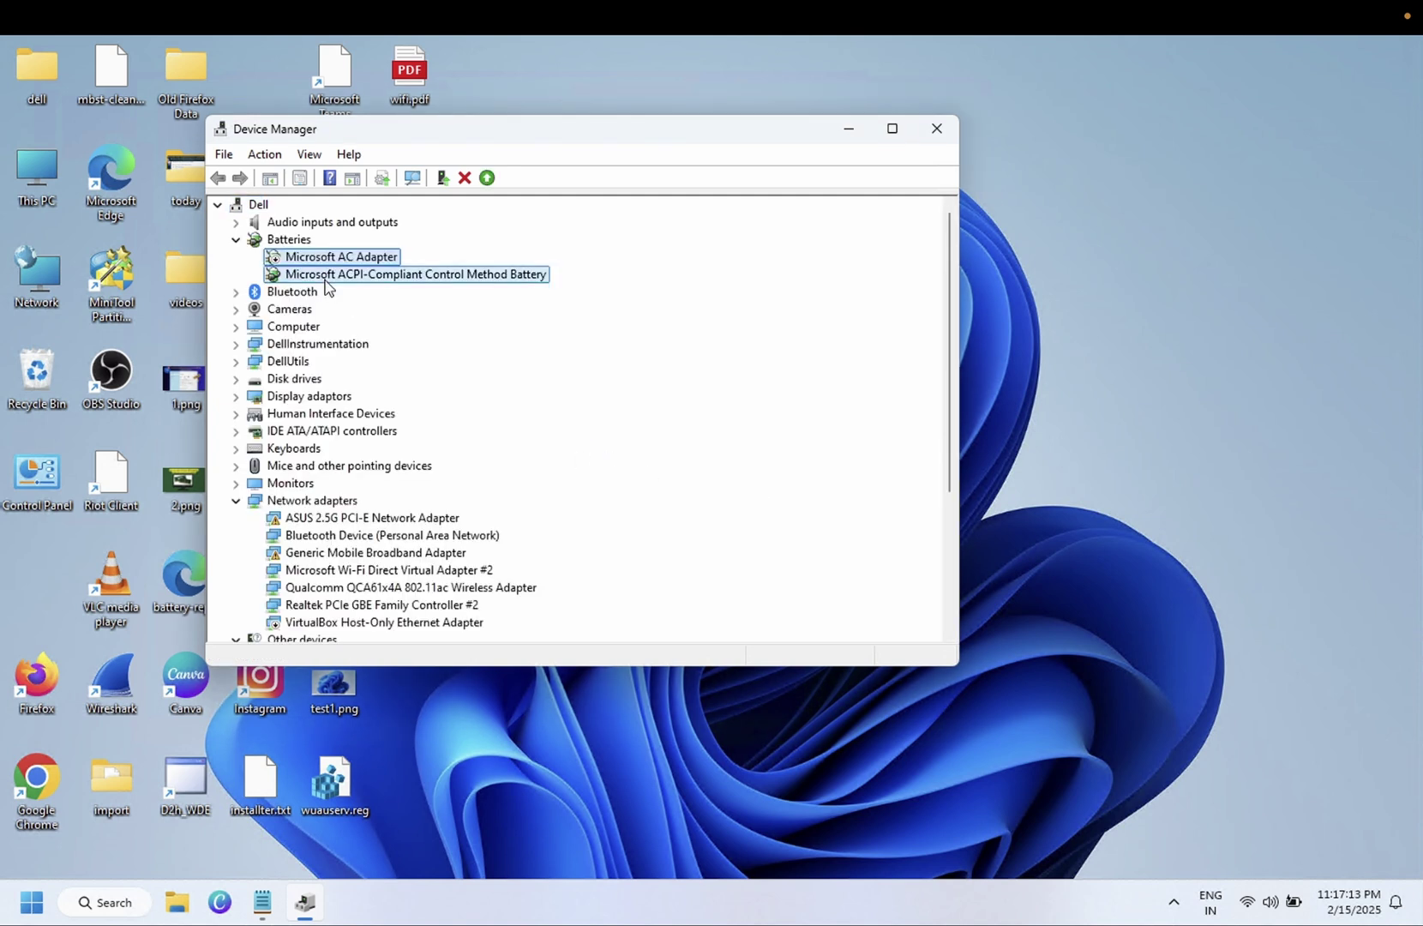
right_click(326, 279)
click(383, 314)
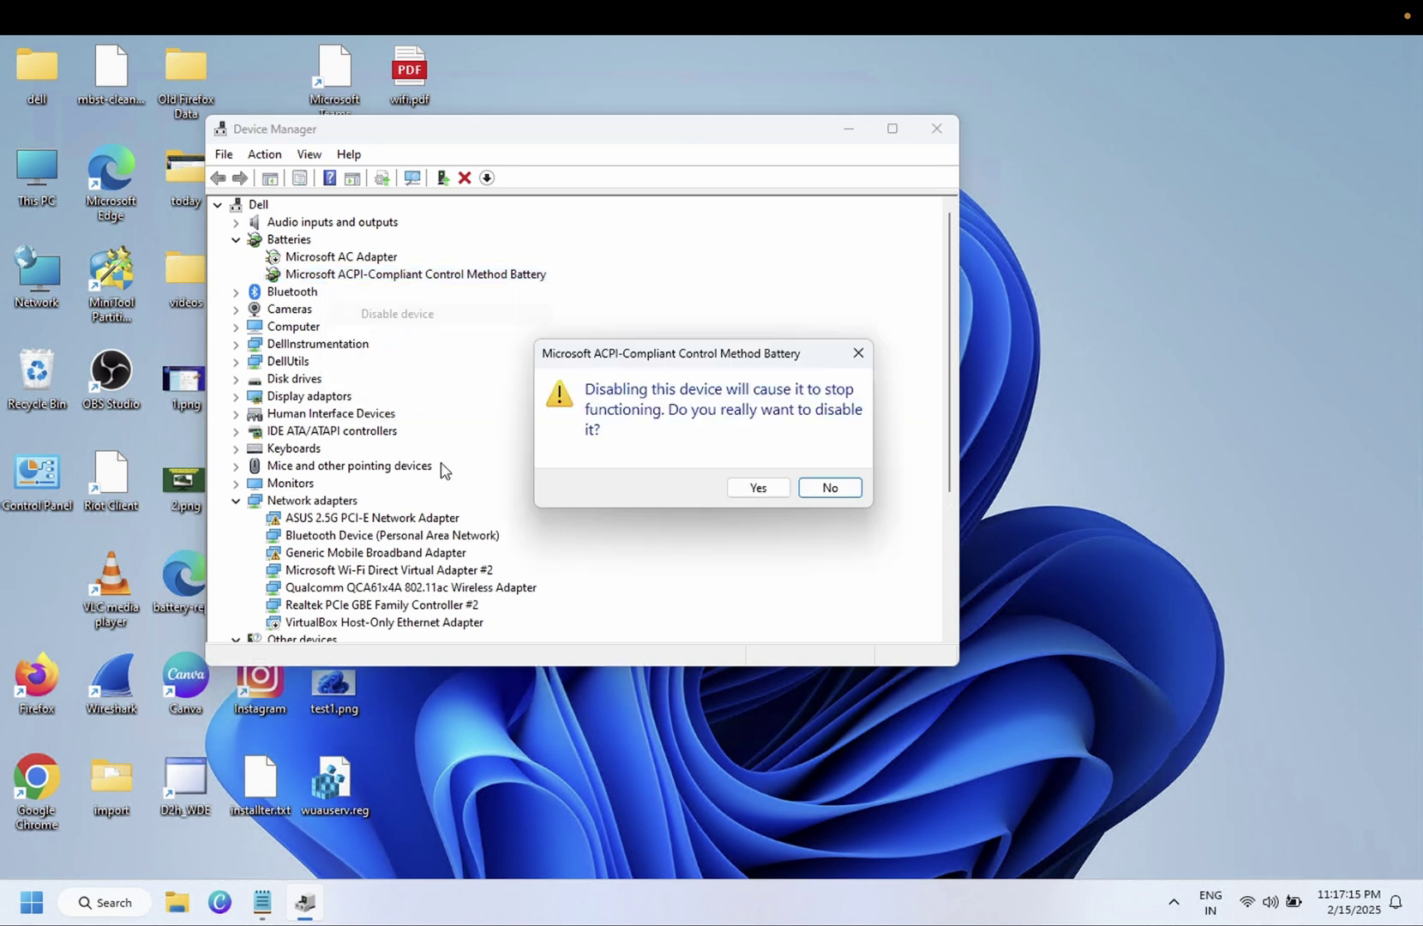
click(754, 497)
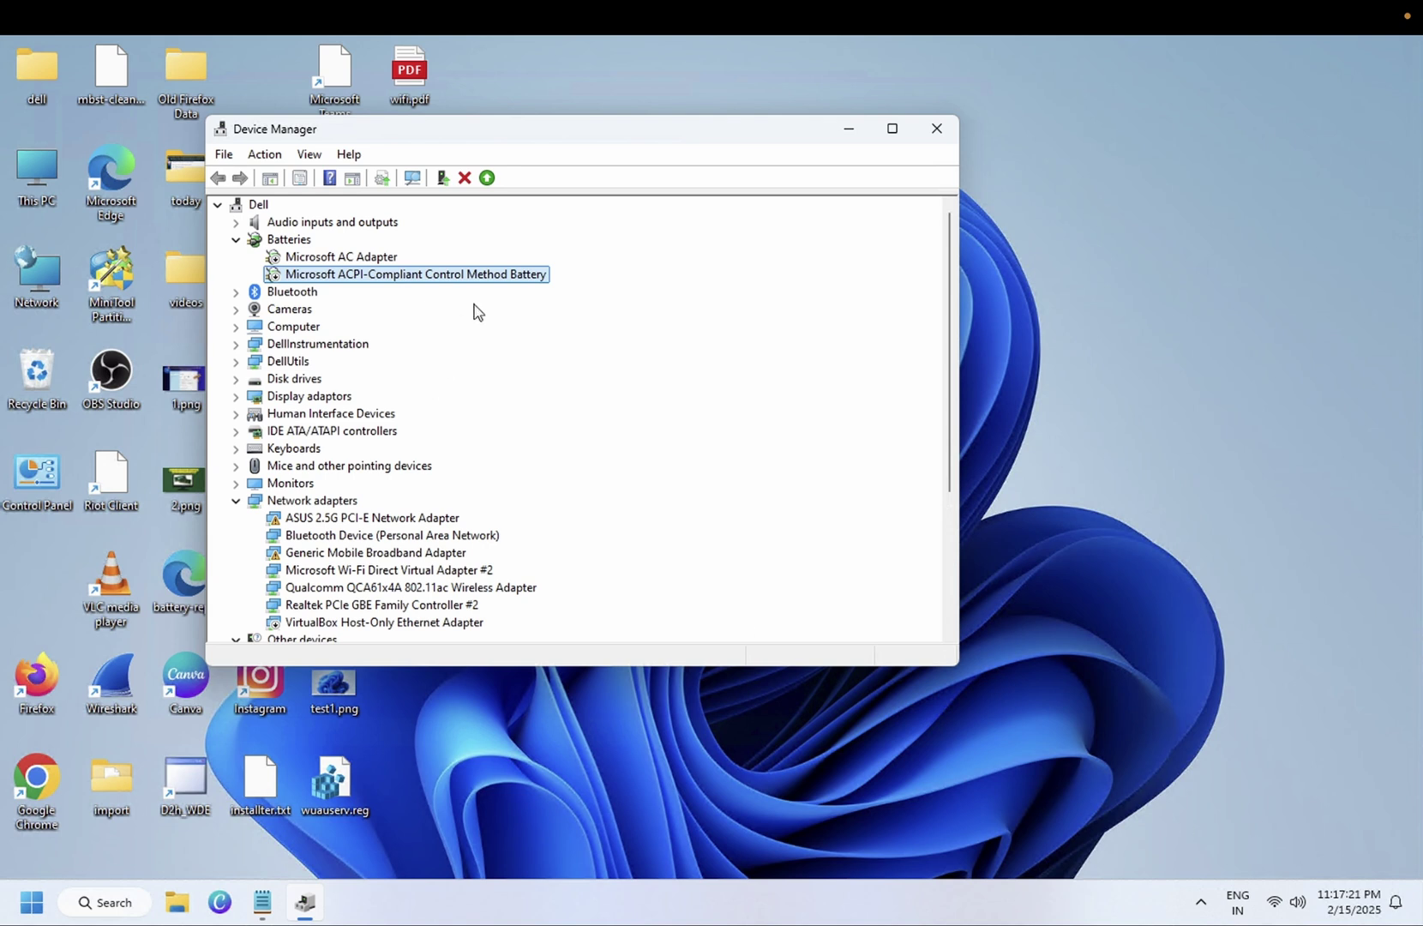
- Enable the AC Adapter and ACPI battery again so the battery shows 85% available, plugged in
right_click(321, 258)
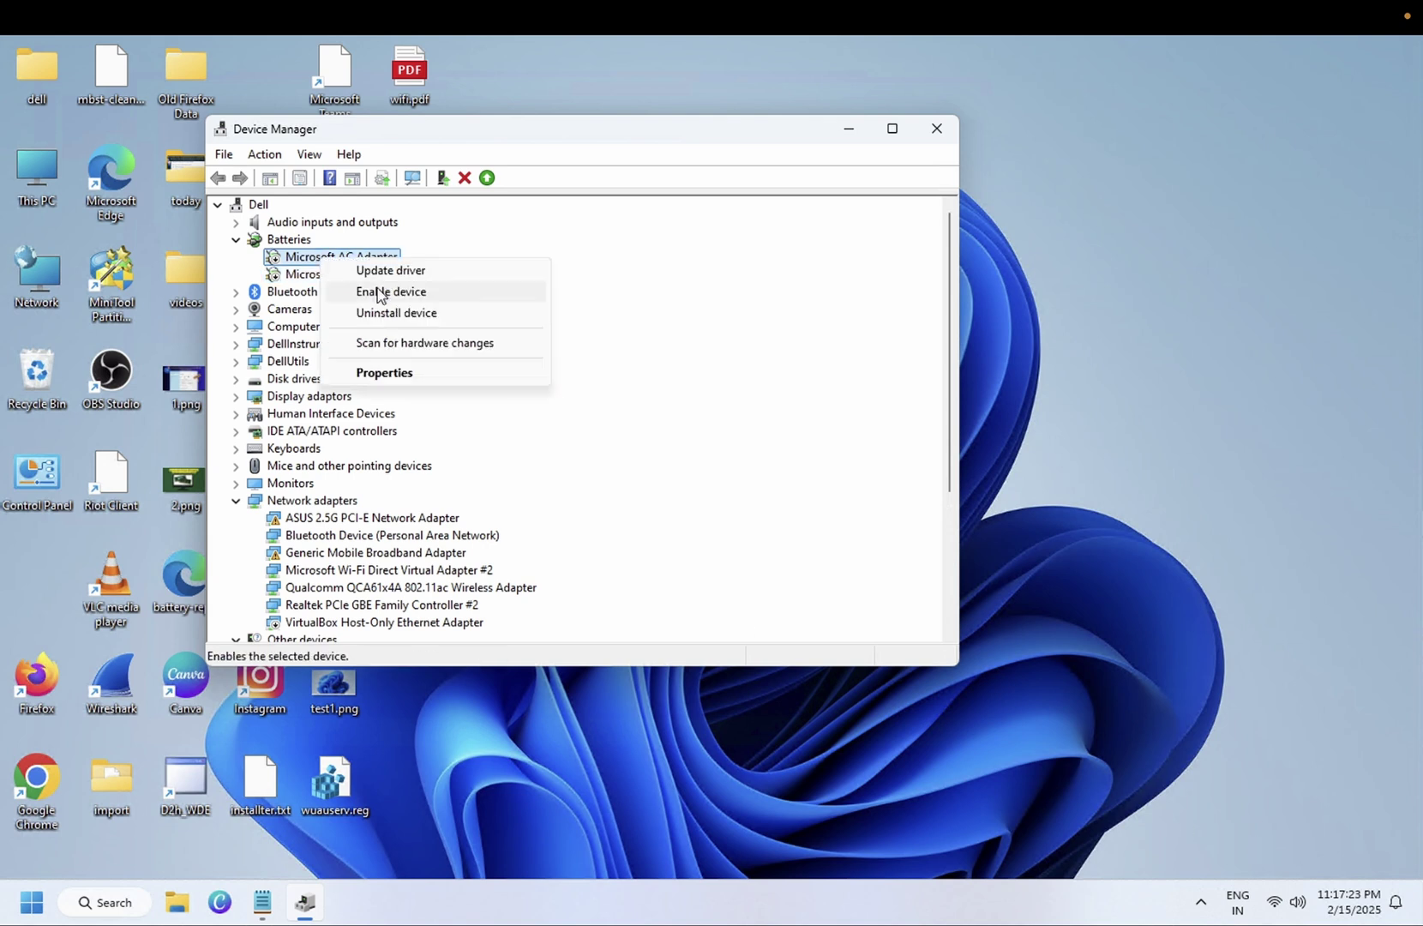
click(386, 291)
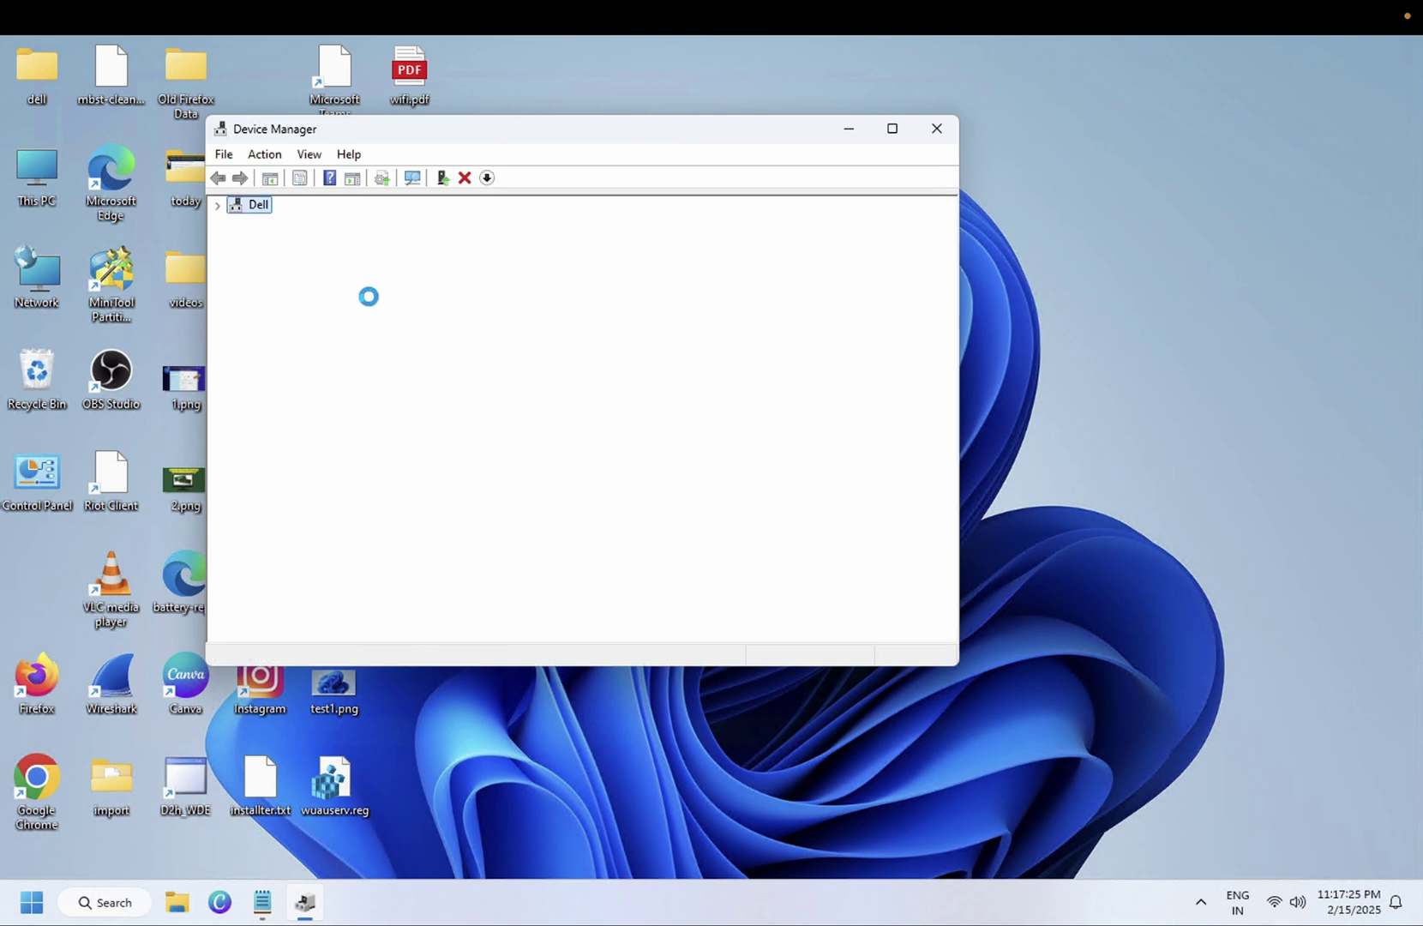
click(324, 276)
right_click(324, 276)
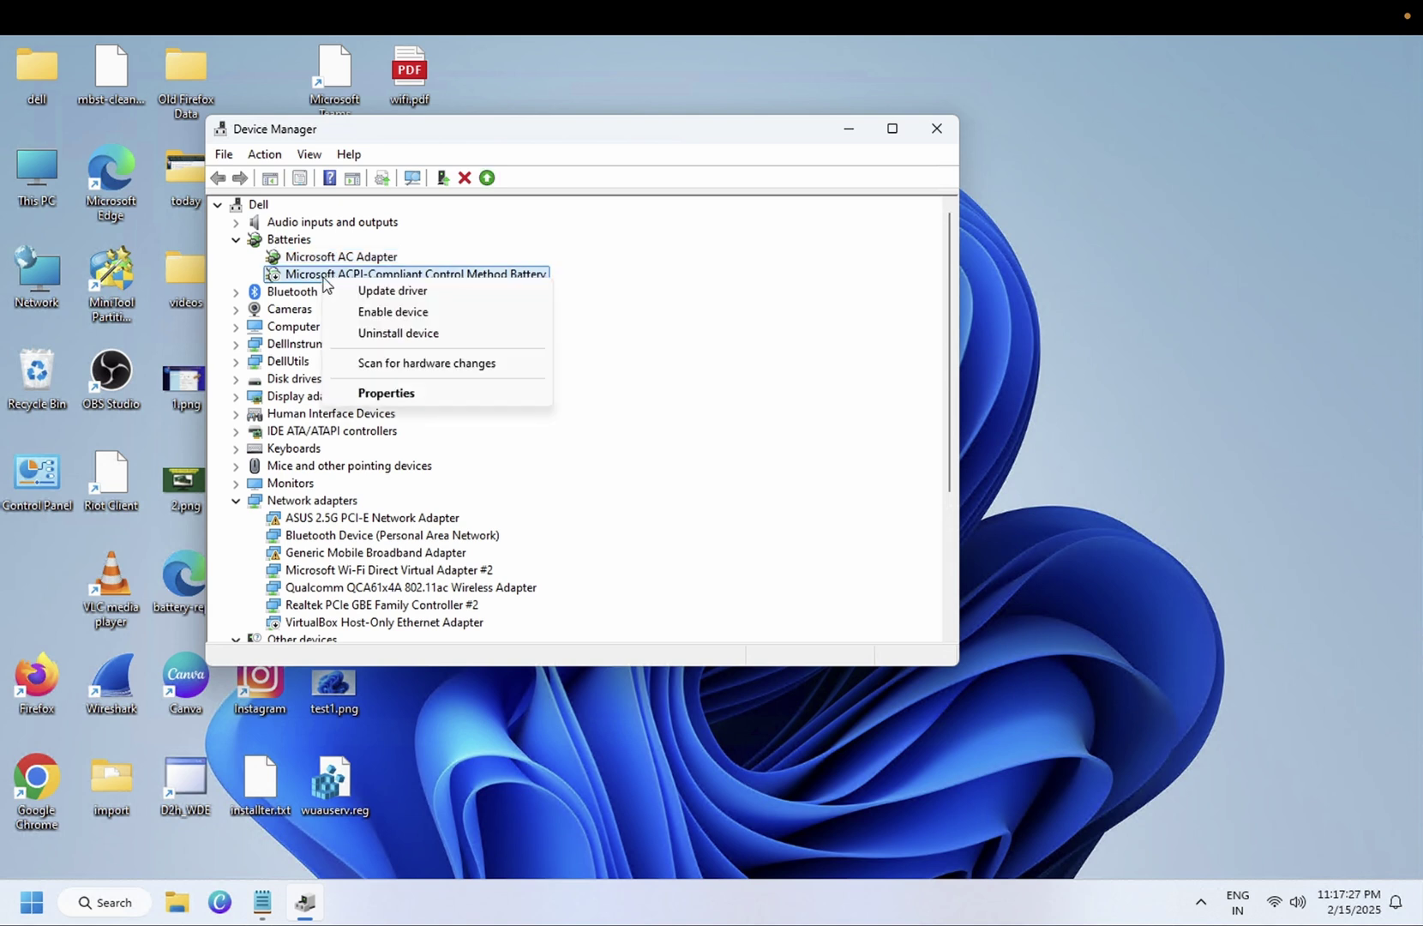
click(383, 313)
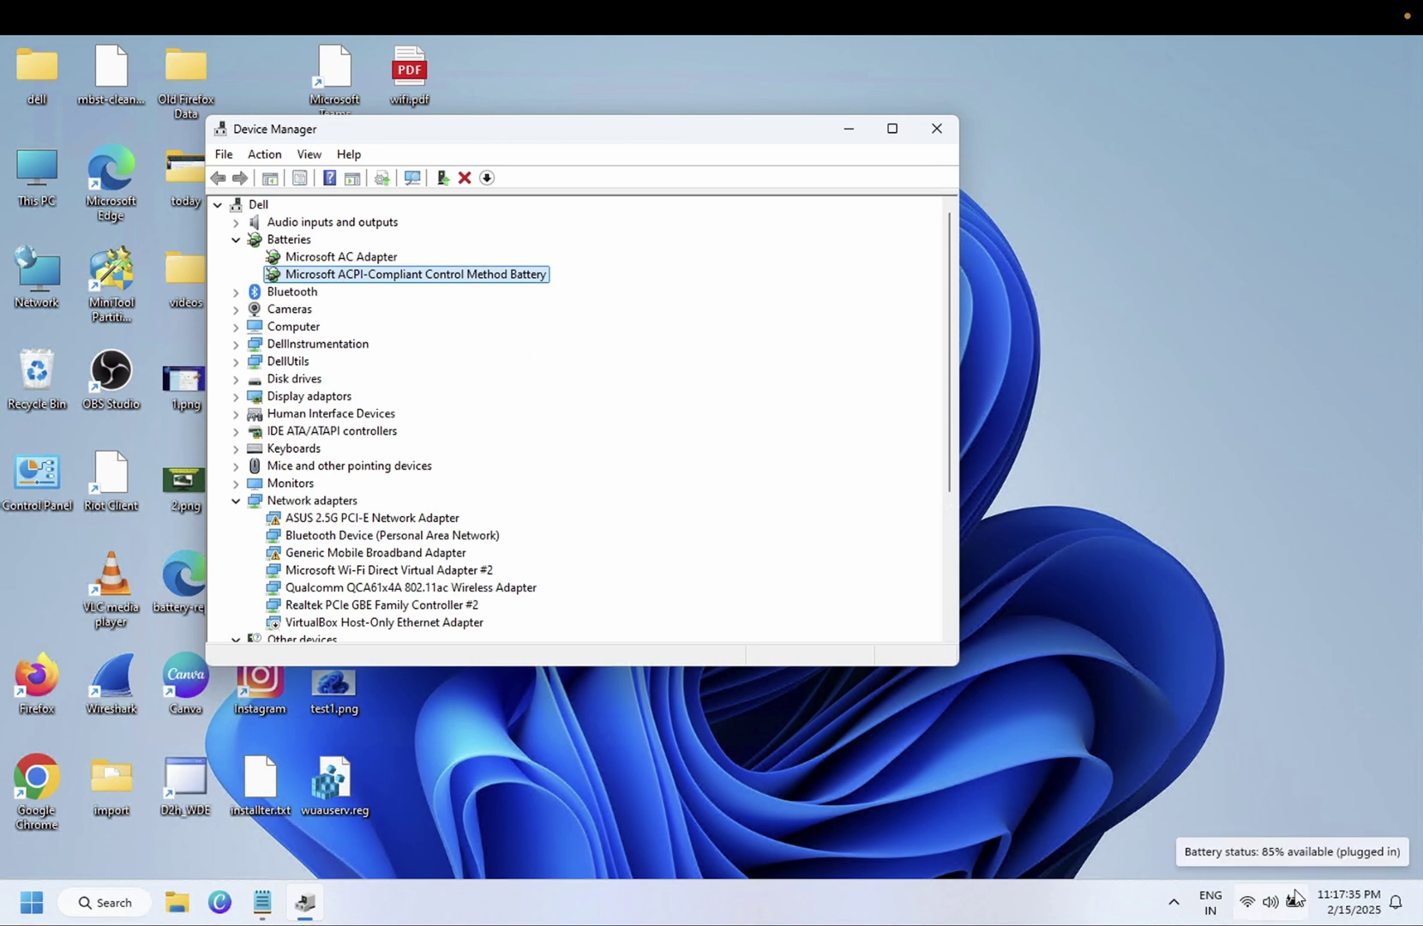
- Let Windows search automatically for updated drivers for the AC Adapter and the ACPI battery
click(351, 258)
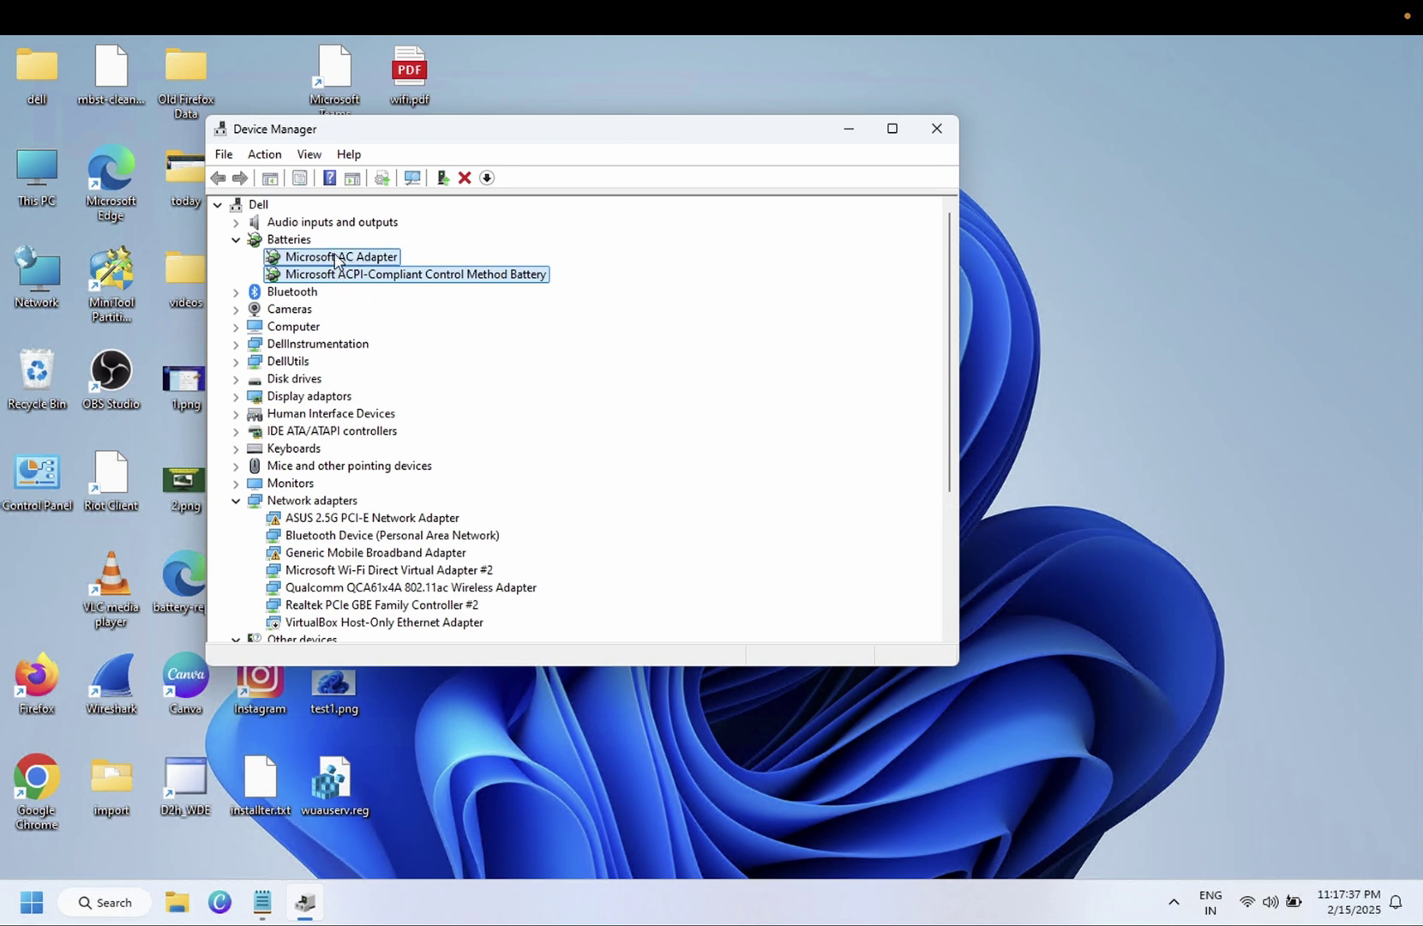
right_click(351, 259)
click(391, 267)
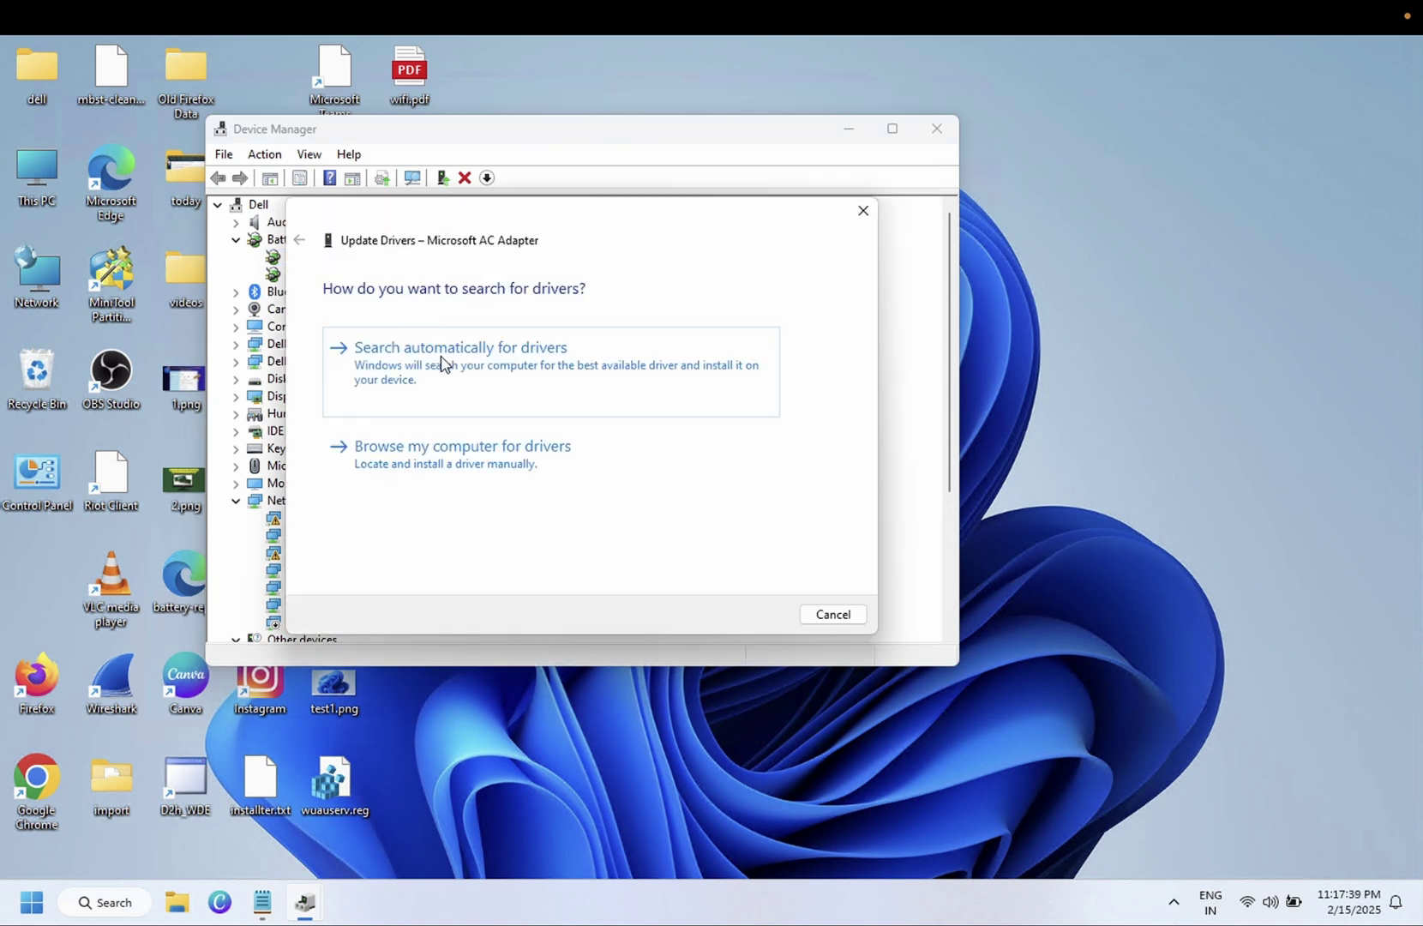
click(543, 377)
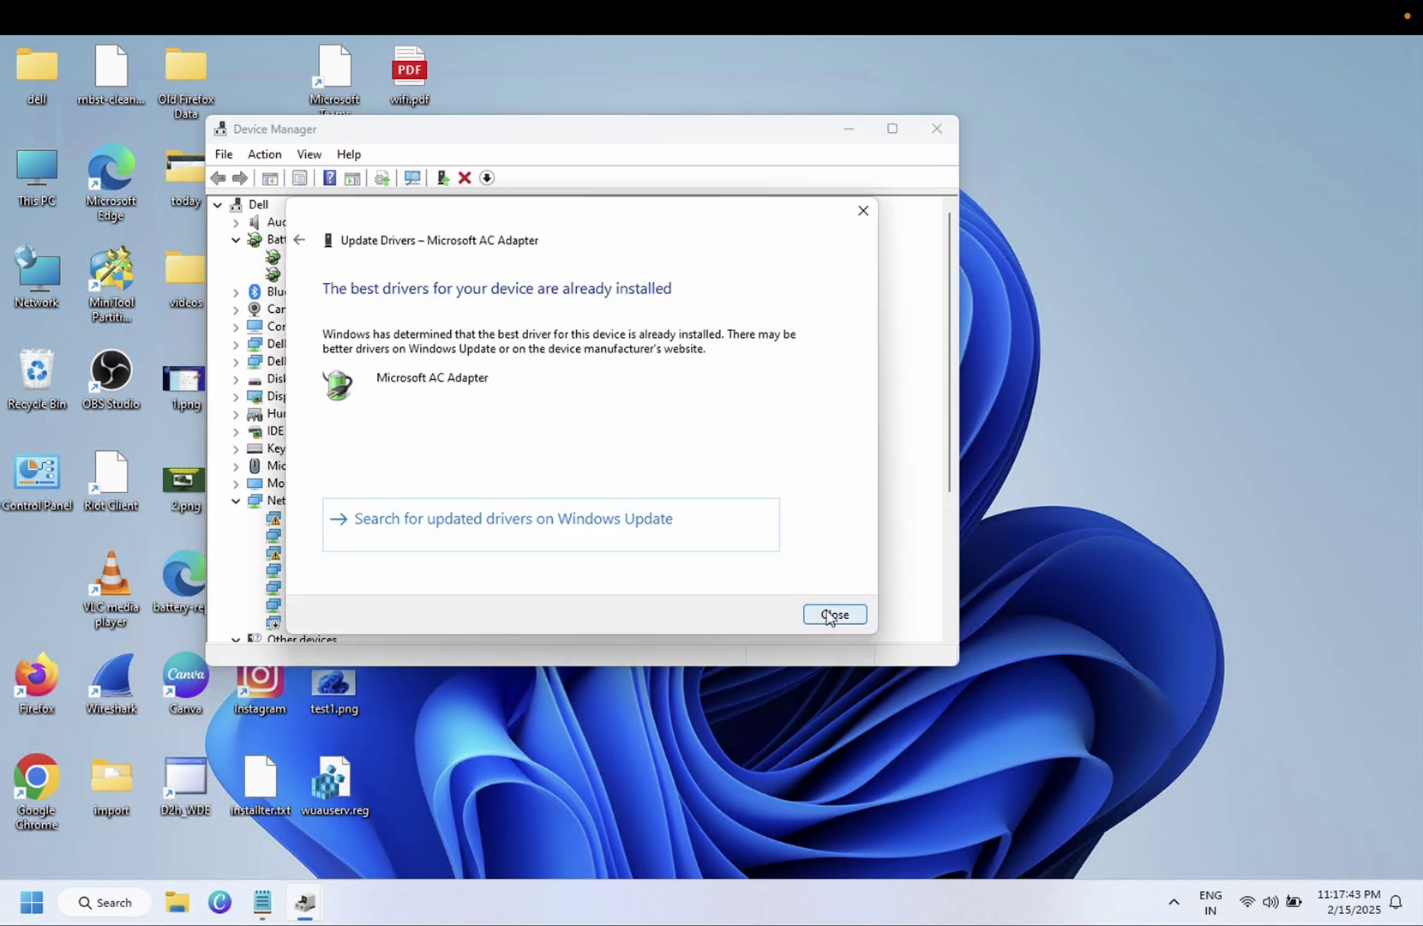
click(833, 613)
click(359, 283)
right_click(384, 279)
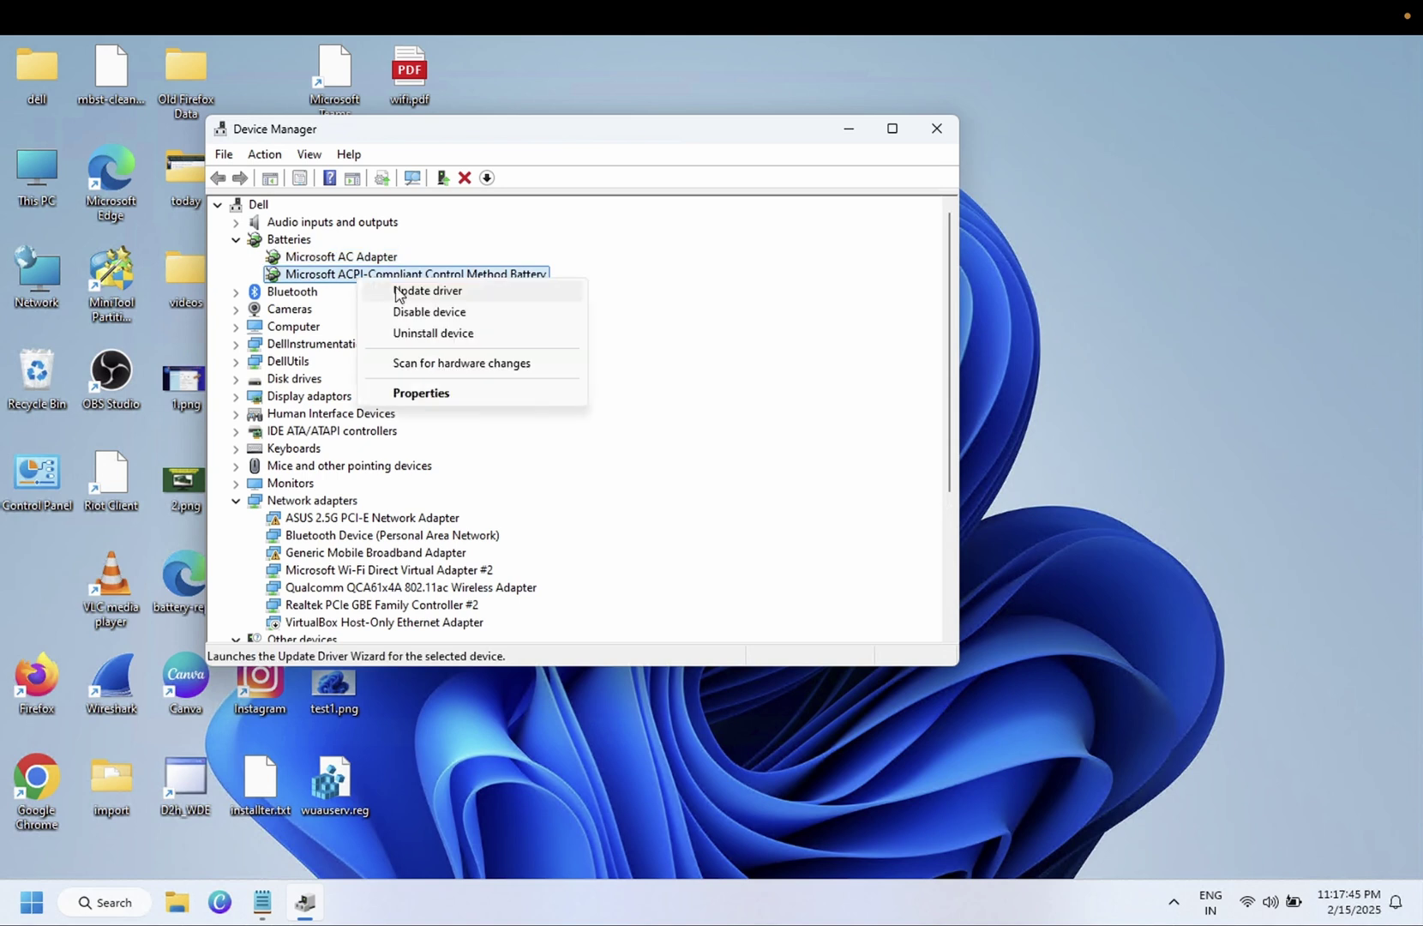
click(406, 290)
click(501, 356)
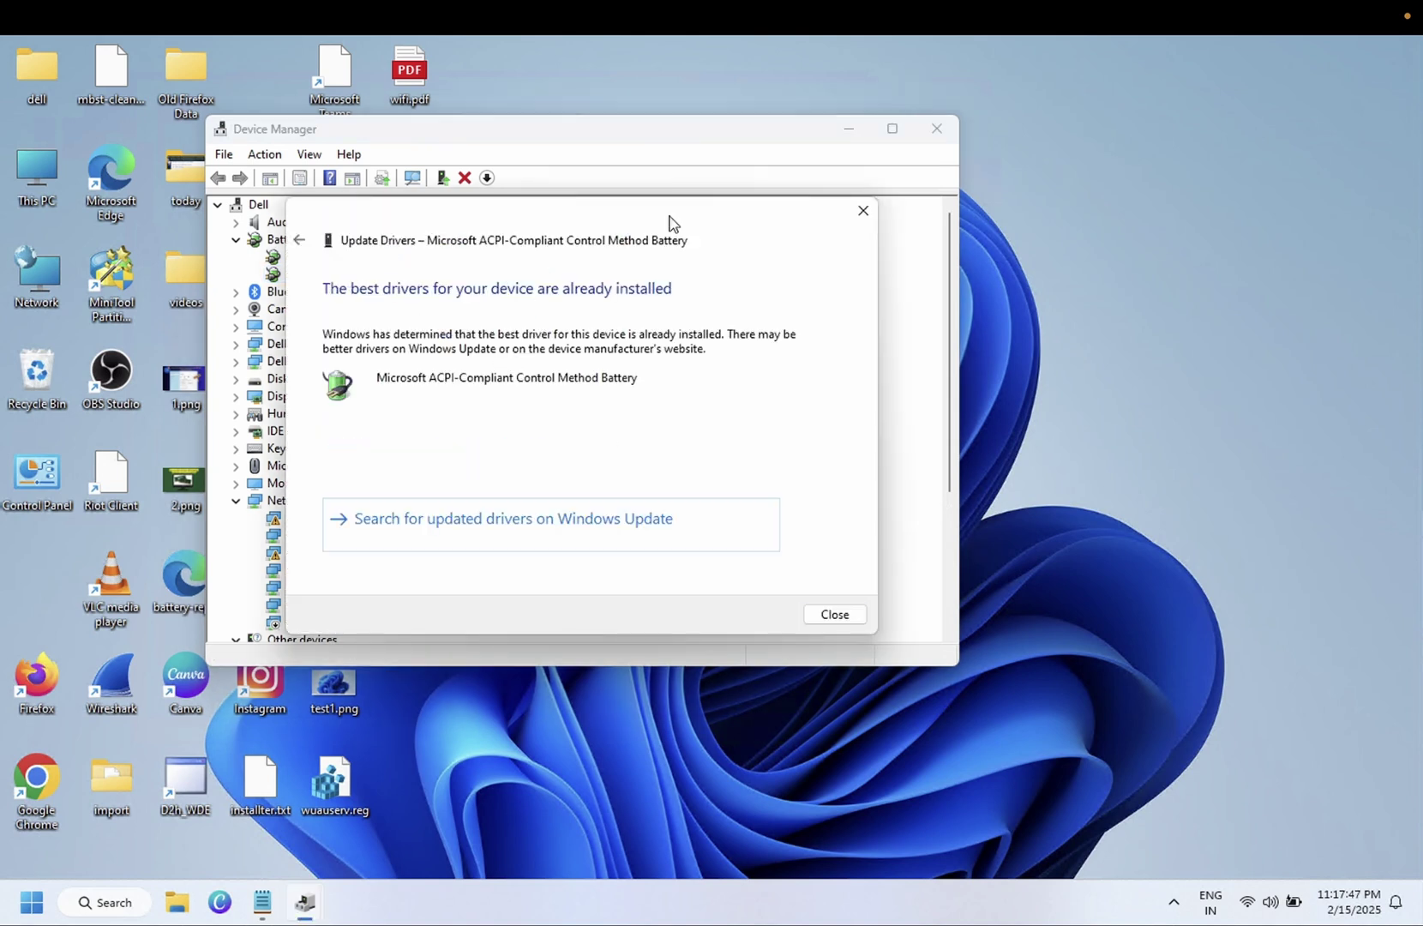
click(833, 614)
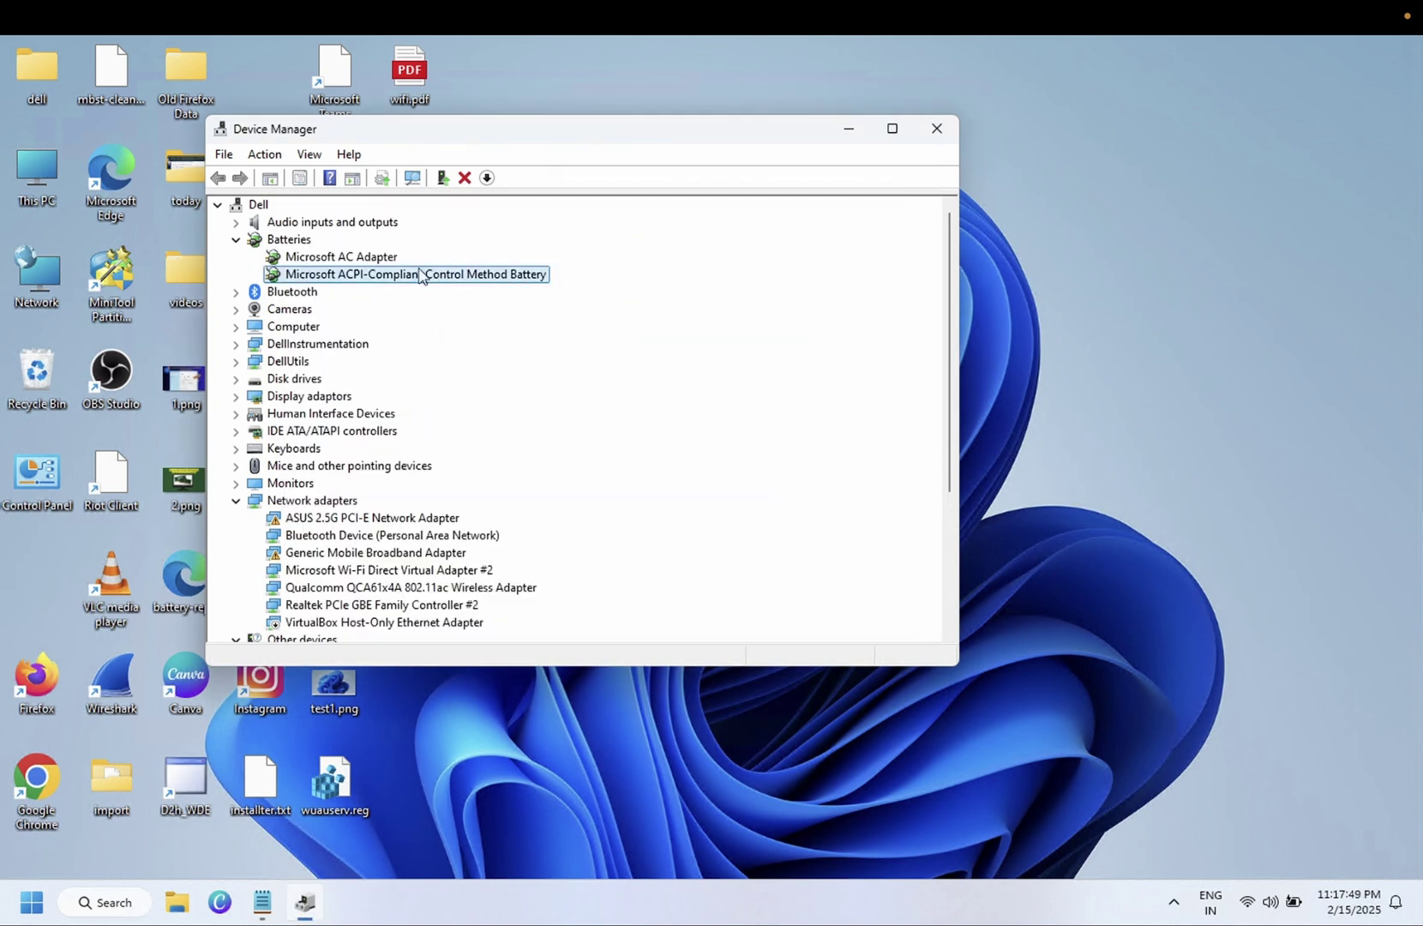
- Reinstall the Microsoft AC Adapter driver by picking it from the drivers already on this computer
click(365, 255)
right_click(378, 257)
click(412, 267)
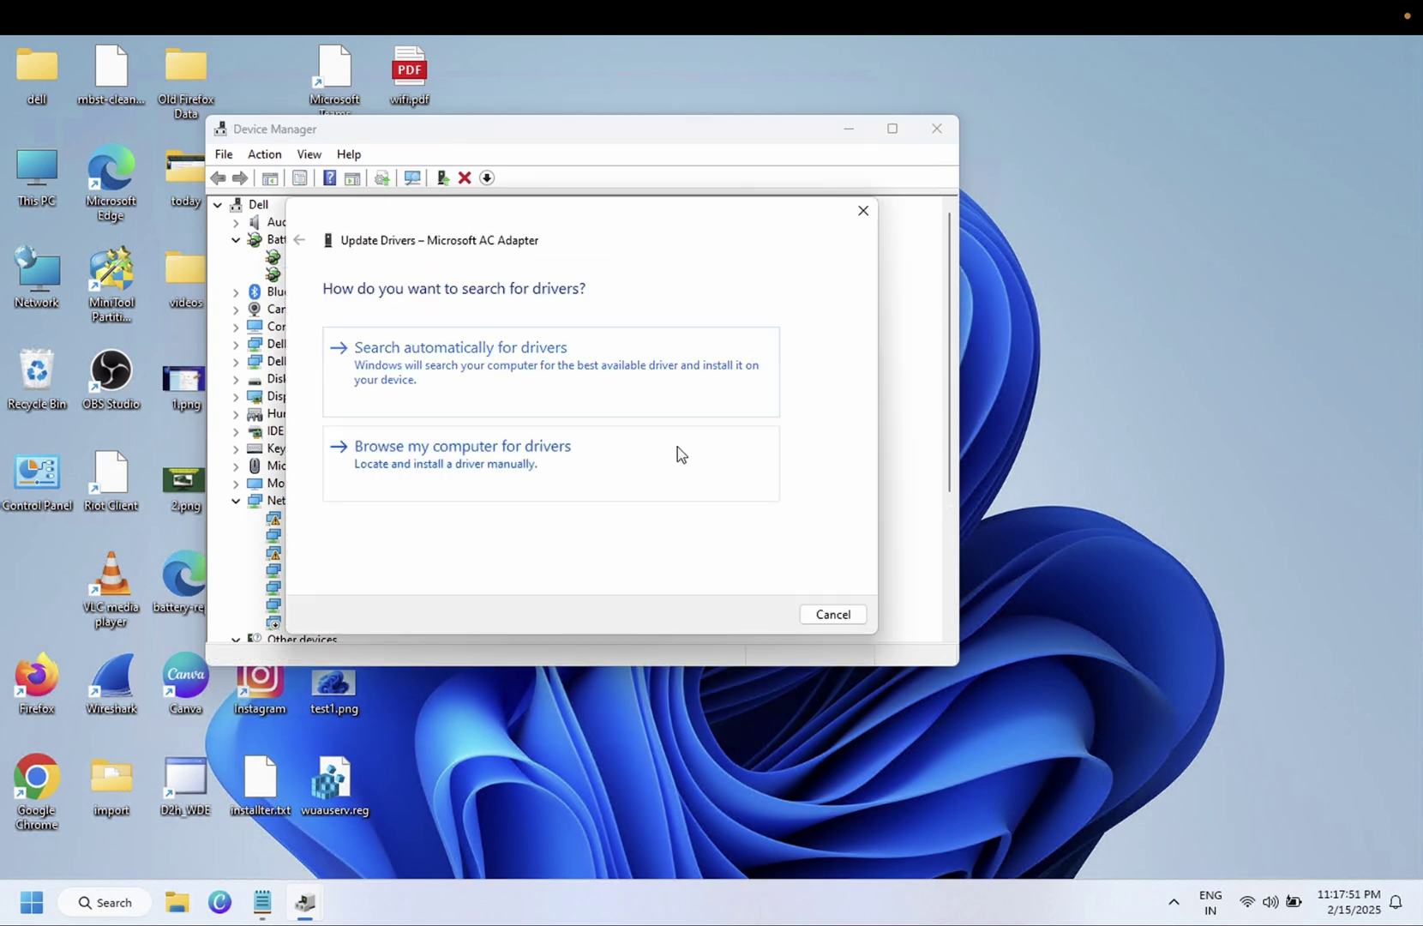
click(521, 470)
click(544, 505)
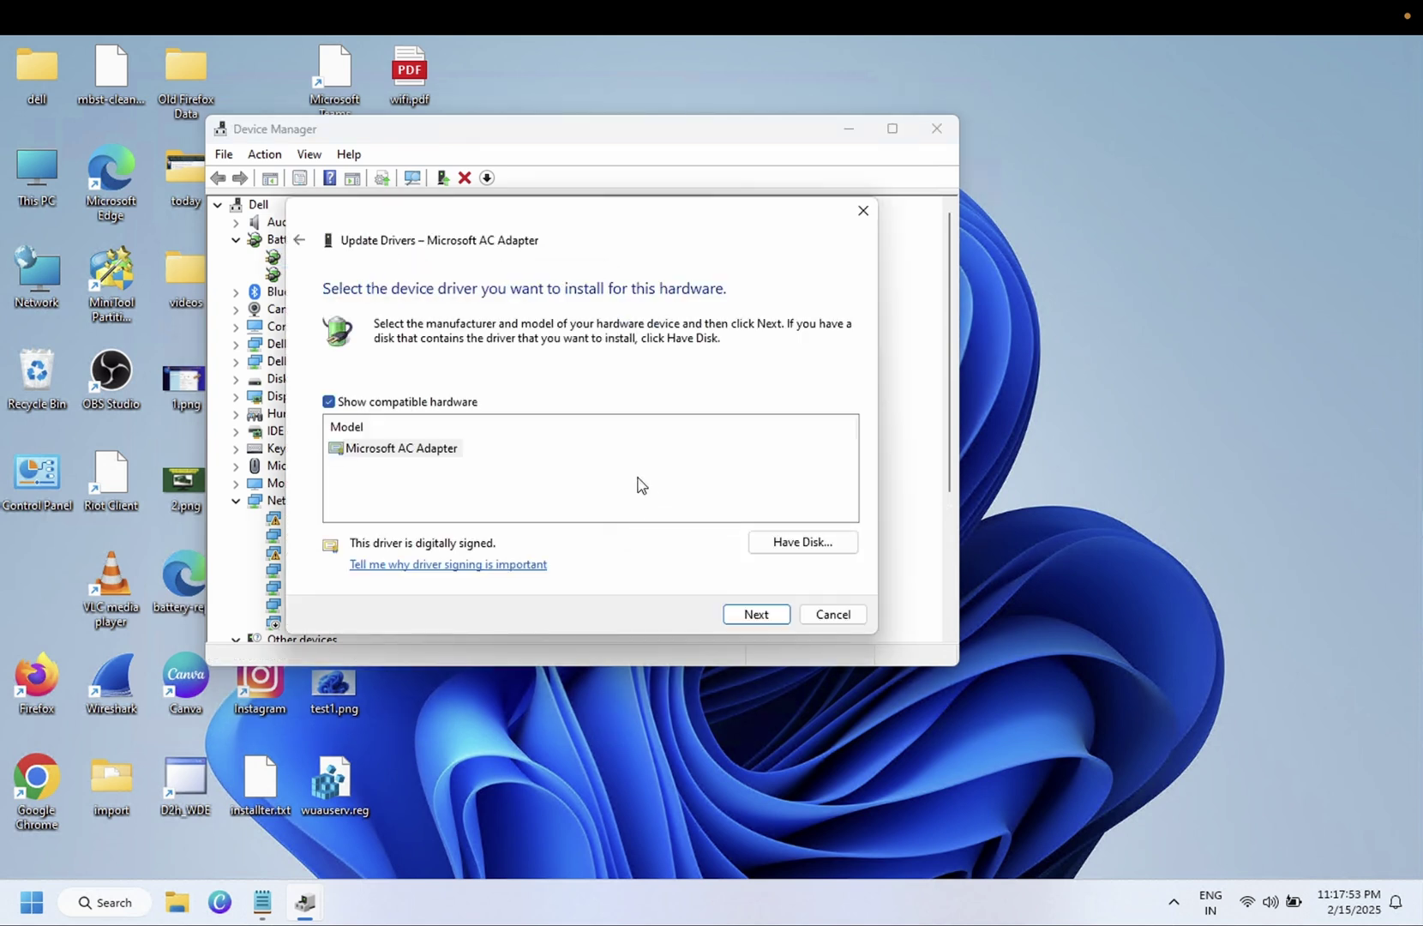
click(427, 444)
click(747, 613)
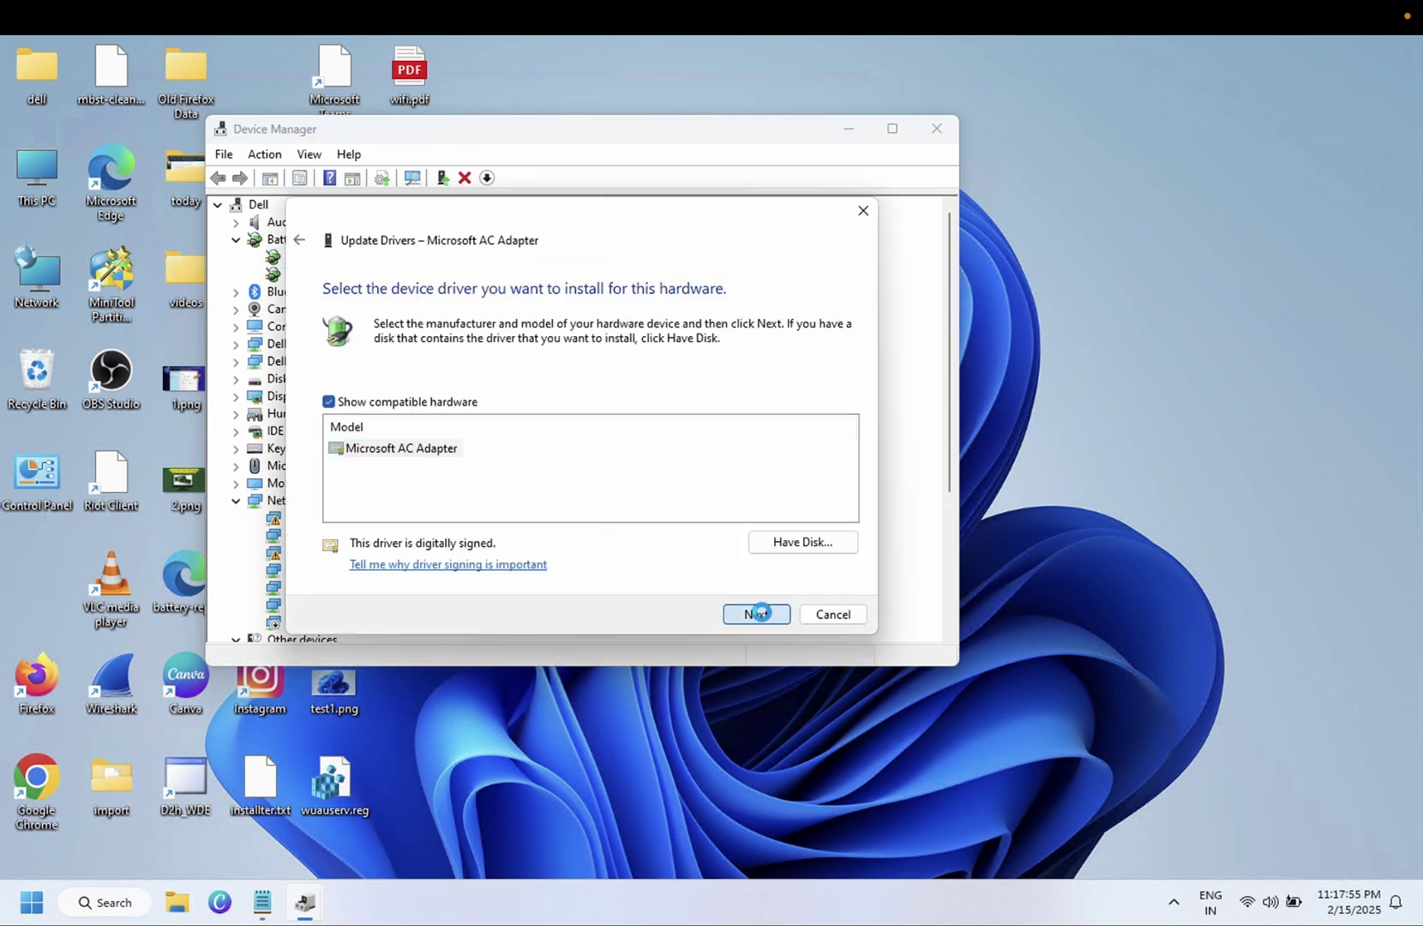
click(835, 615)
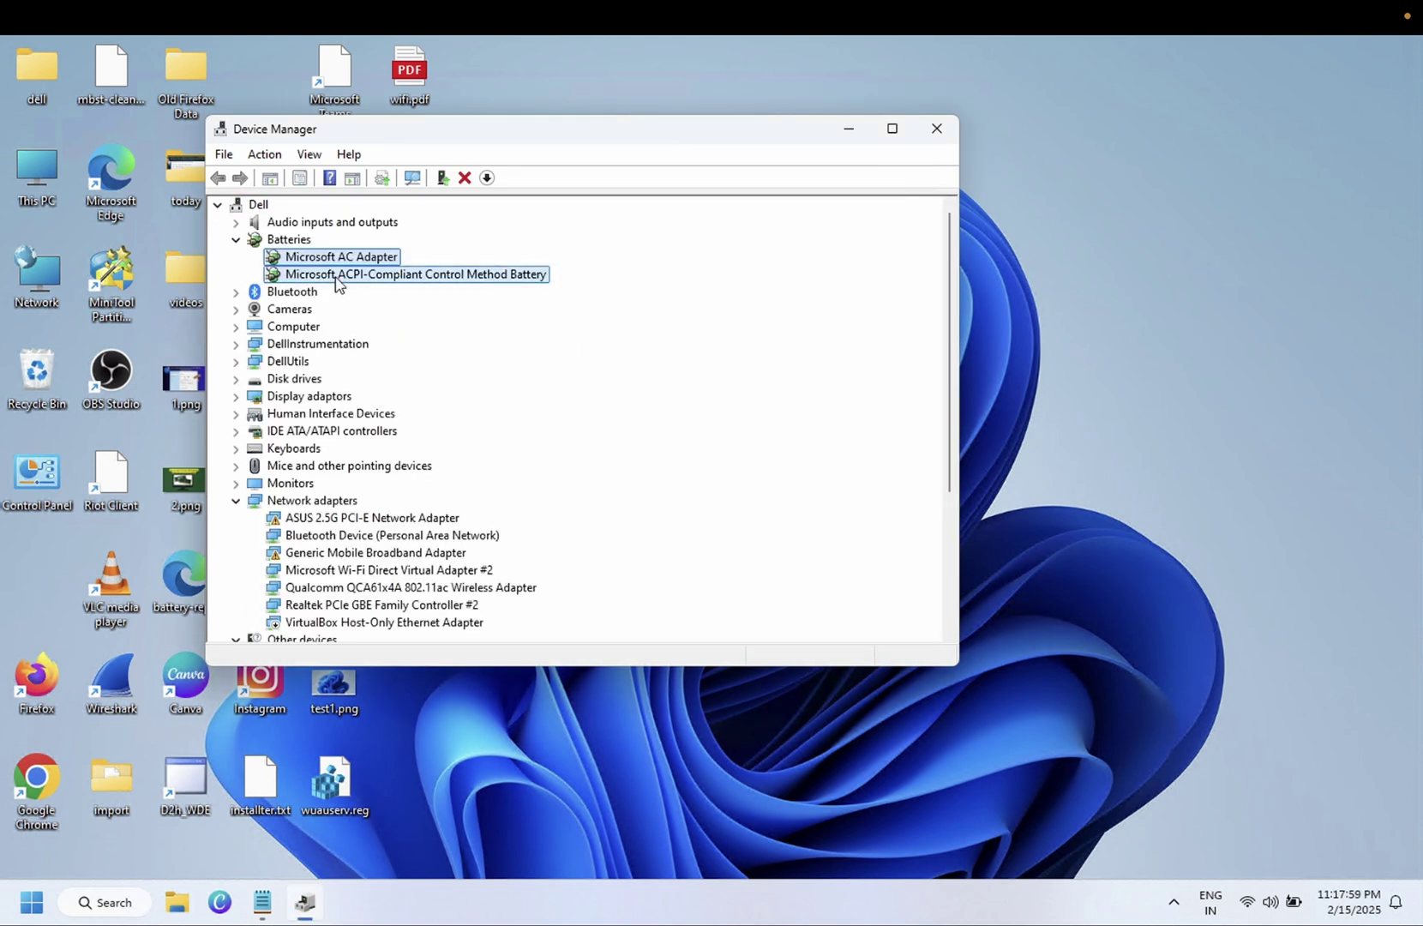
- Reinstall the Microsoft ACPI-Compliant Control Method Battery driver from the locally installed drivers list
right_click(339, 276)
click(368, 287)
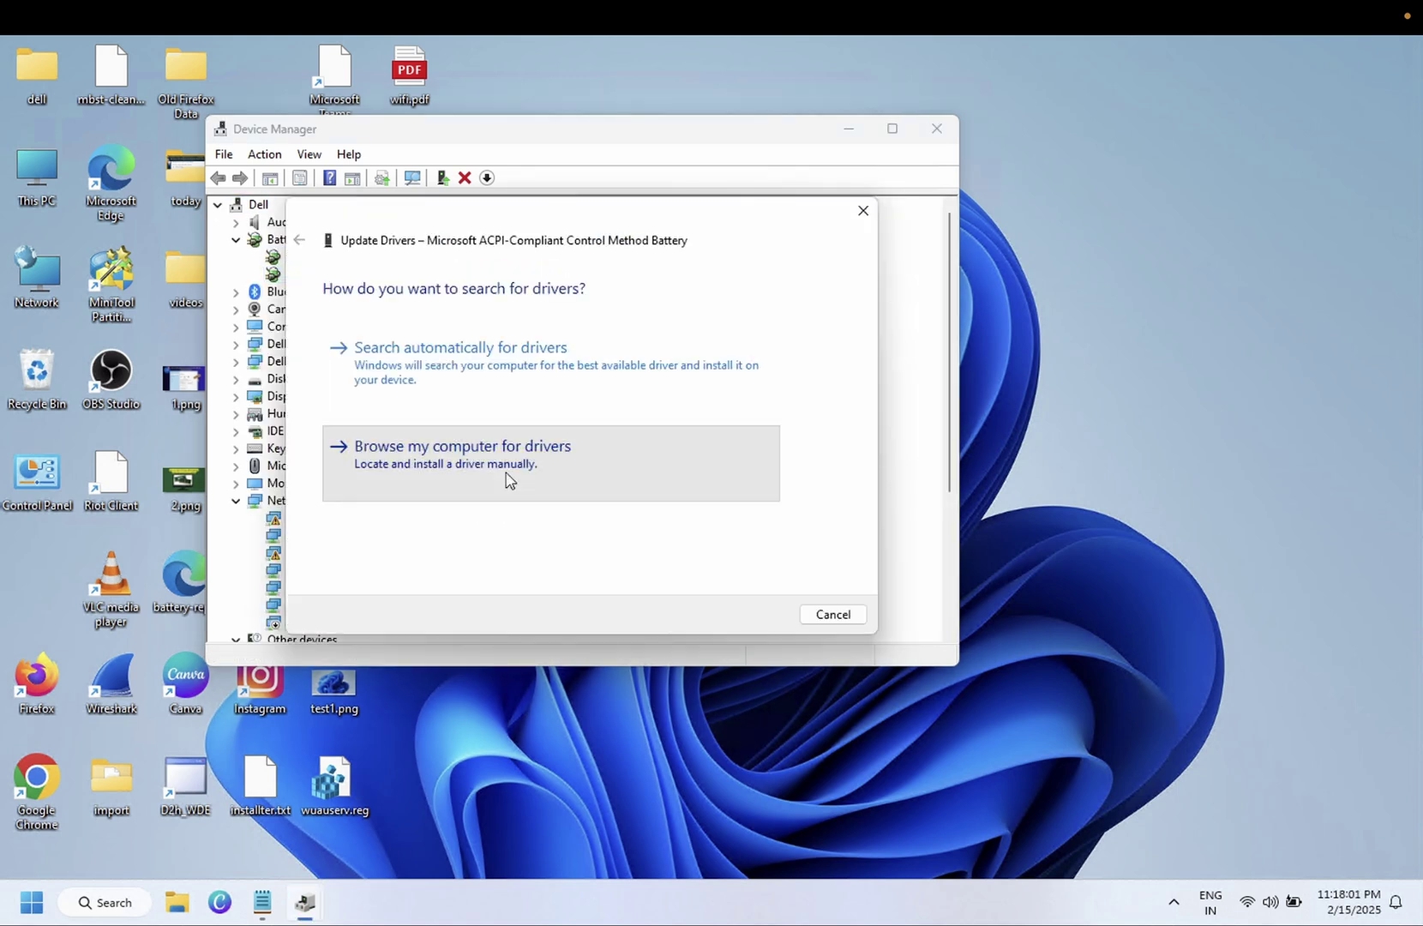
click(509, 474)
click(533, 519)
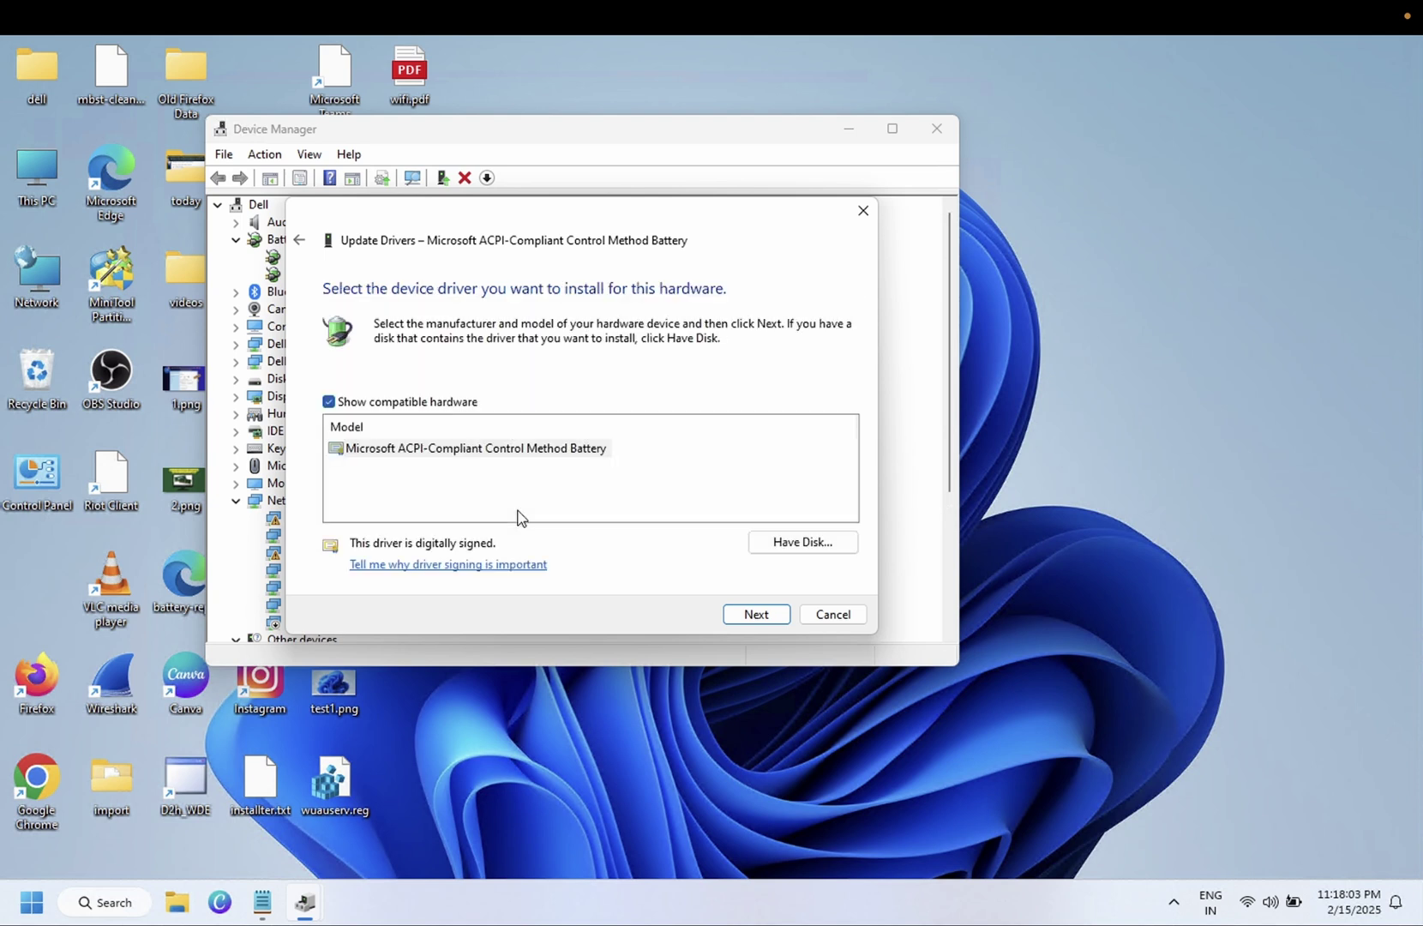
click(451, 454)
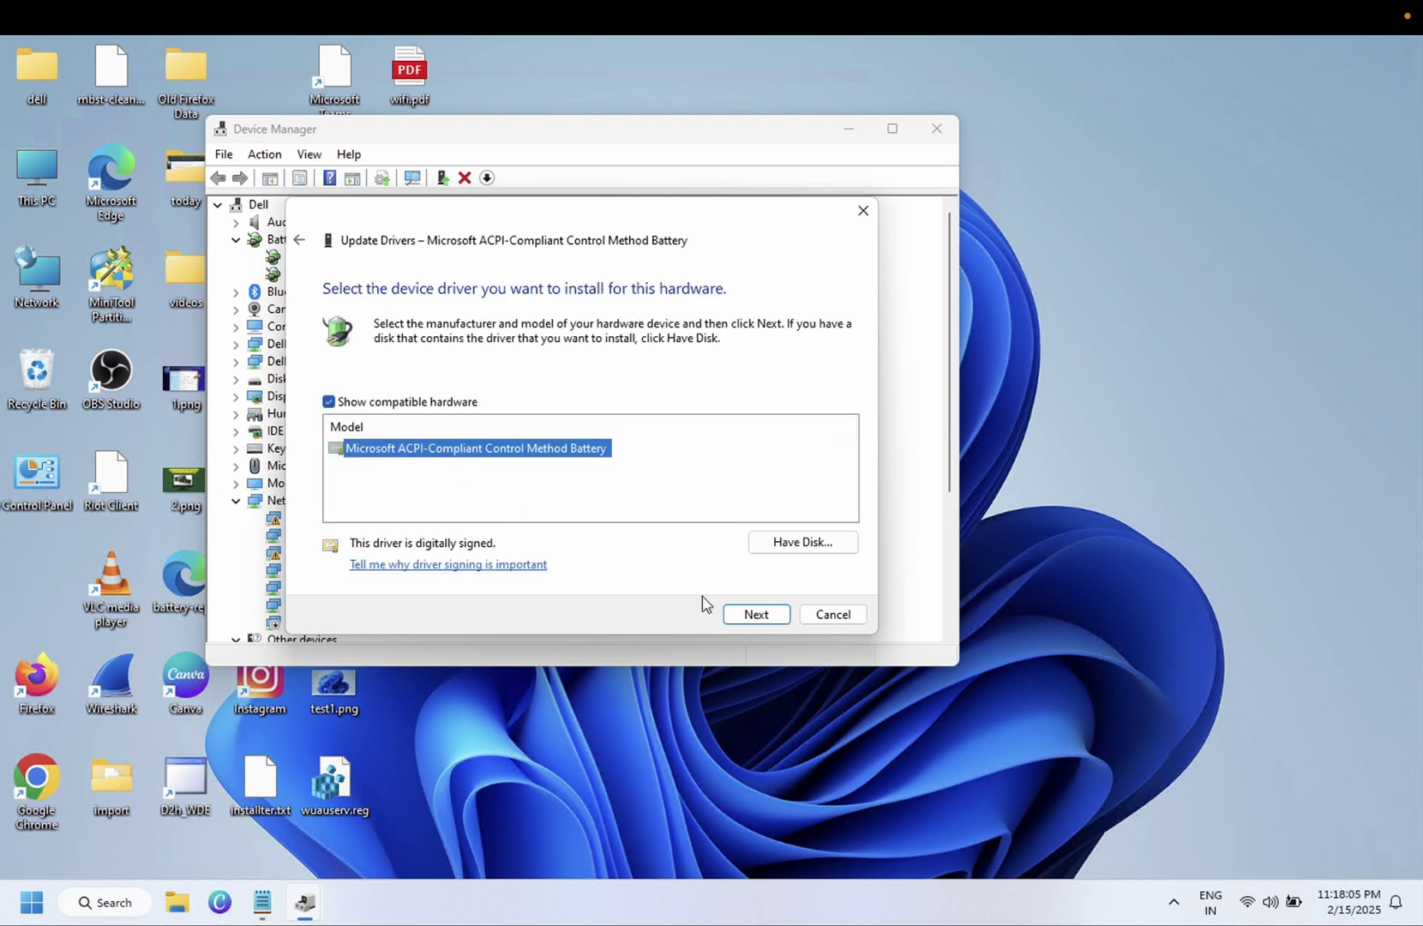
click(753, 615)
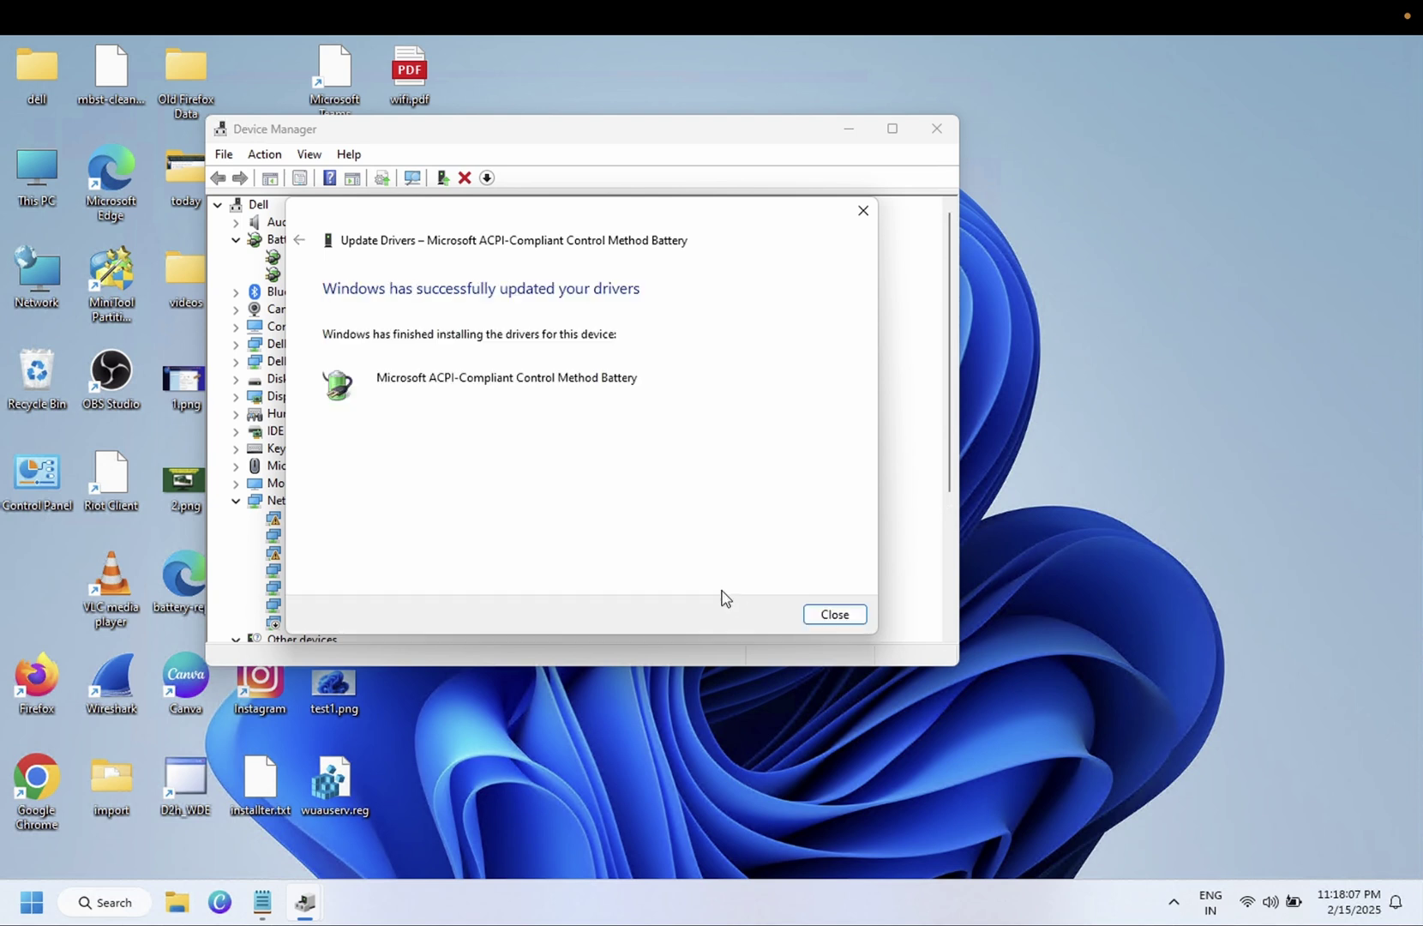
click(835, 615)
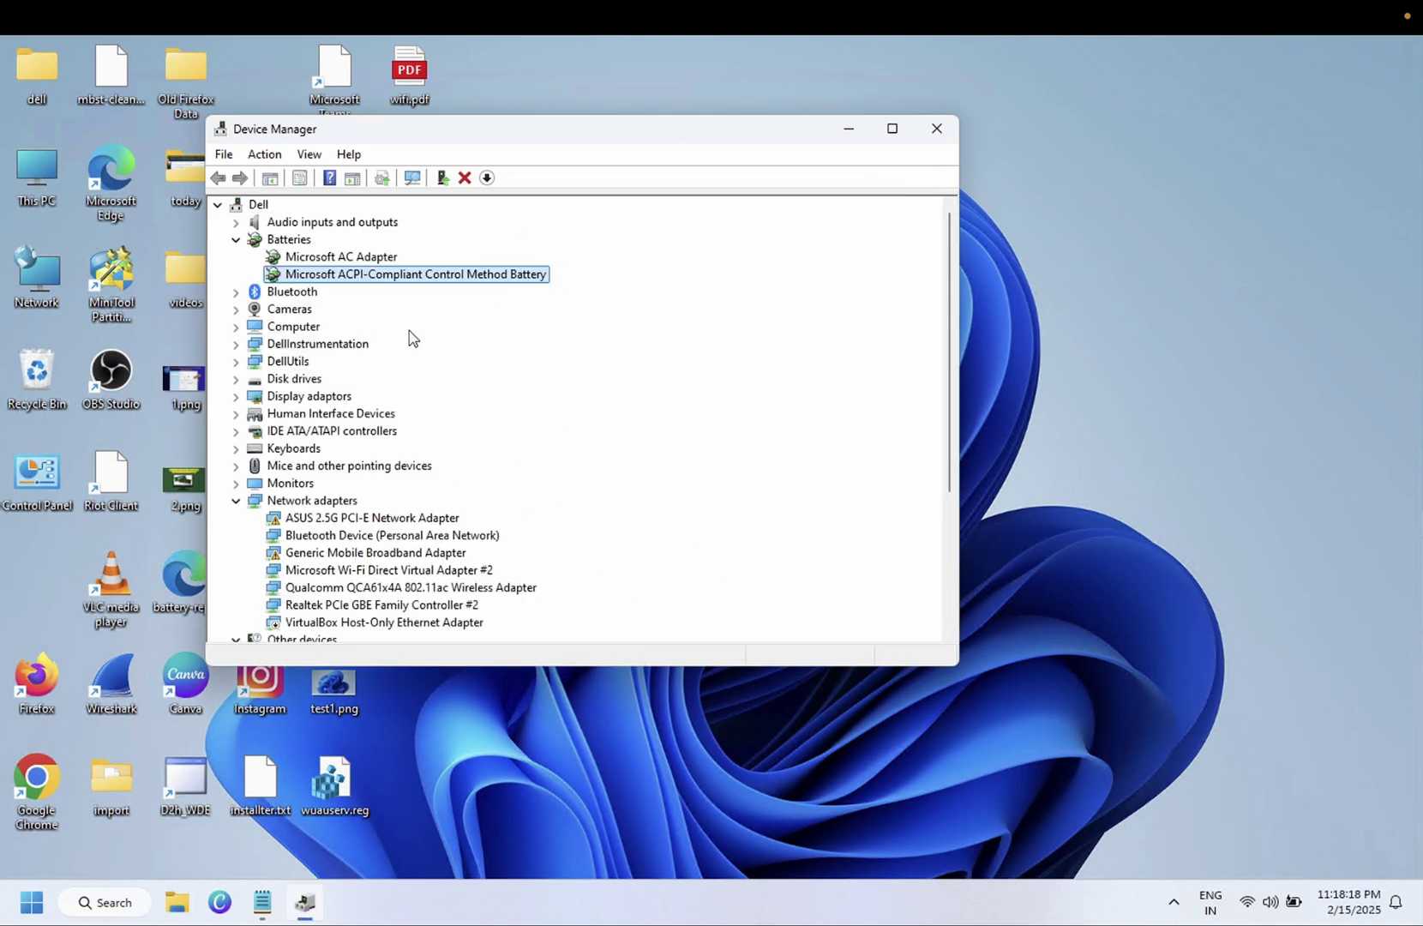
- Minimize Device Manager, search 'troub', and browse the Other trouble-shooters list in Settings
click(849, 129)
click(126, 902)
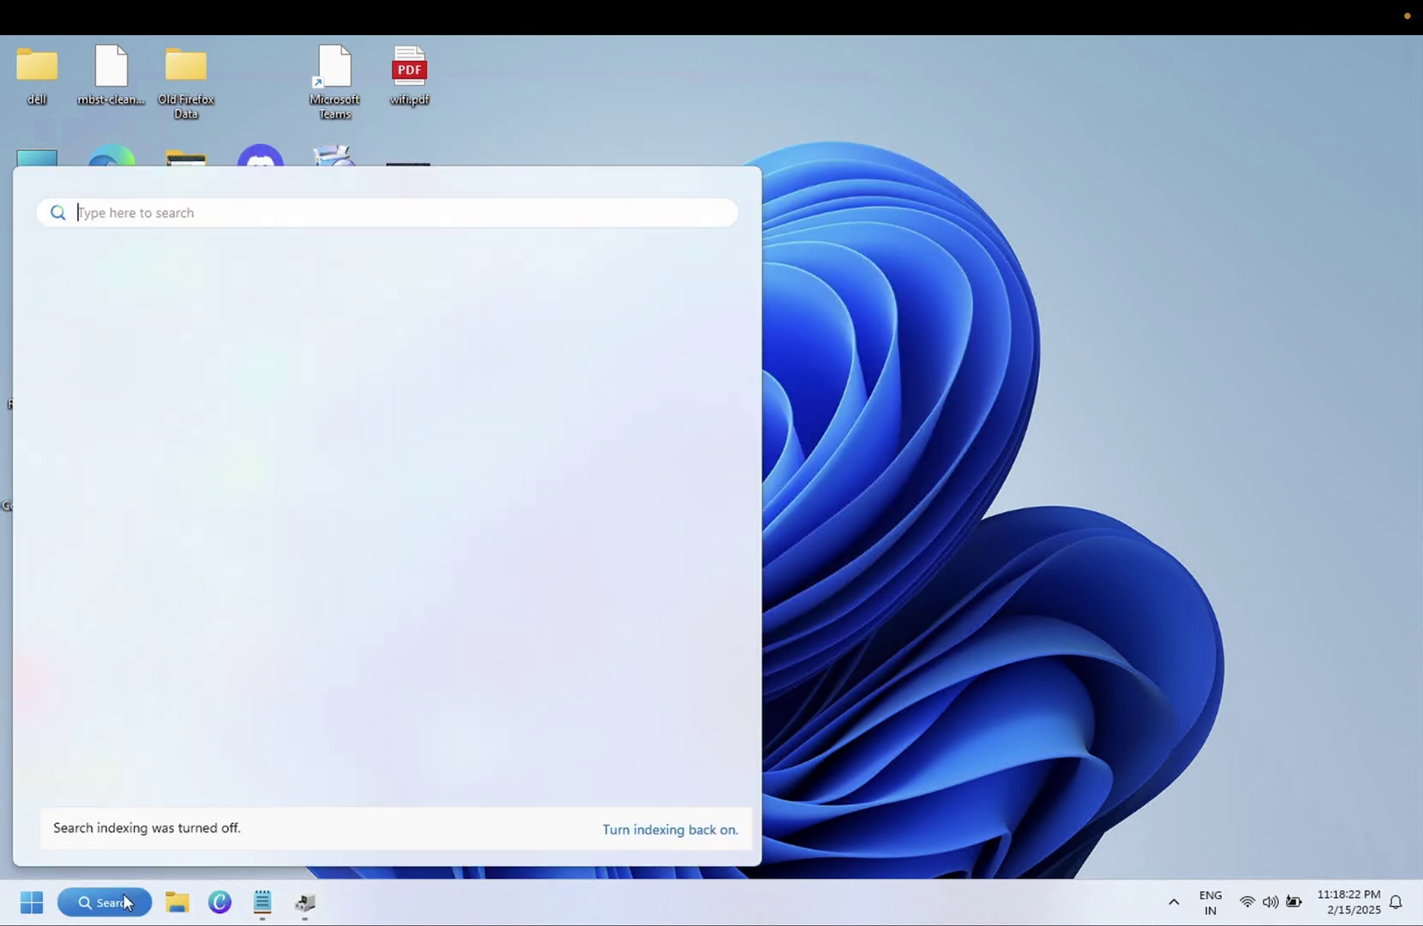
text(troub)
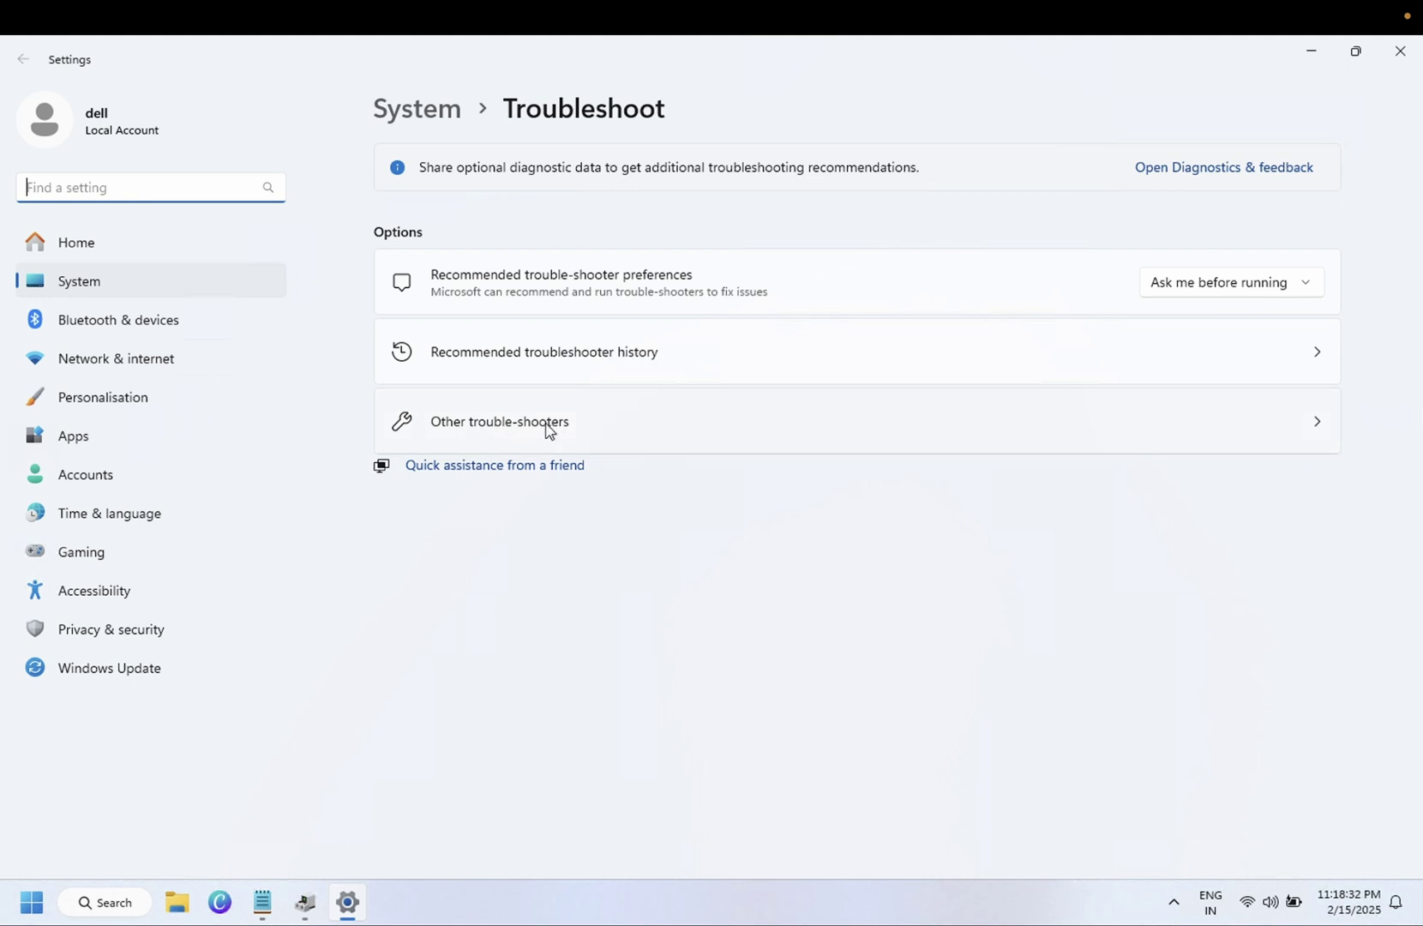
click(548, 428)
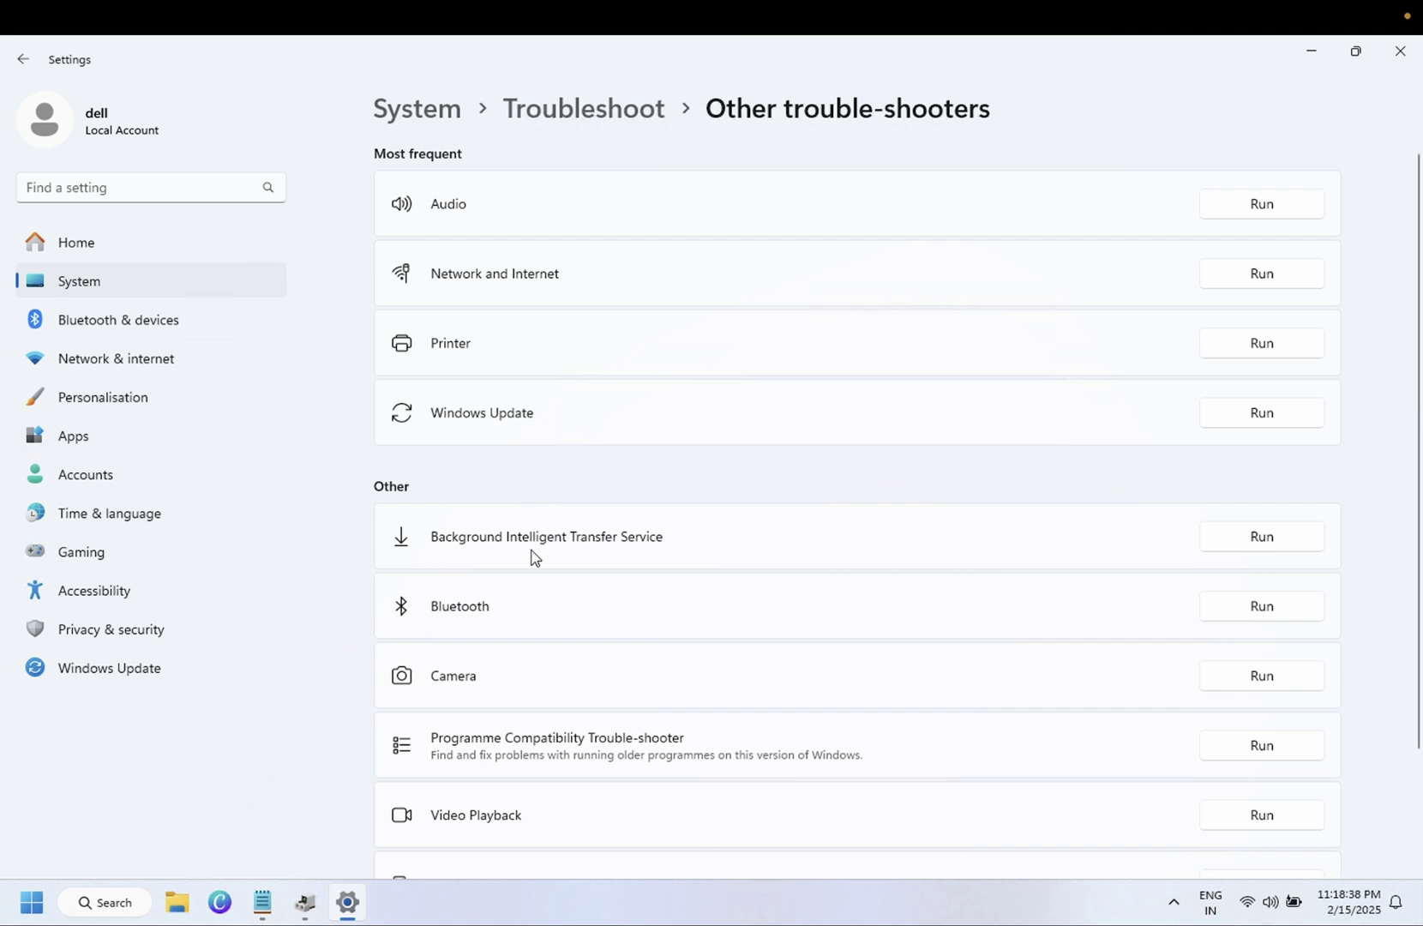
scroll(530, 557, down, 3)
- Close the Settings window and launch Google Chrome from its desktop icon
click(1406, 52)
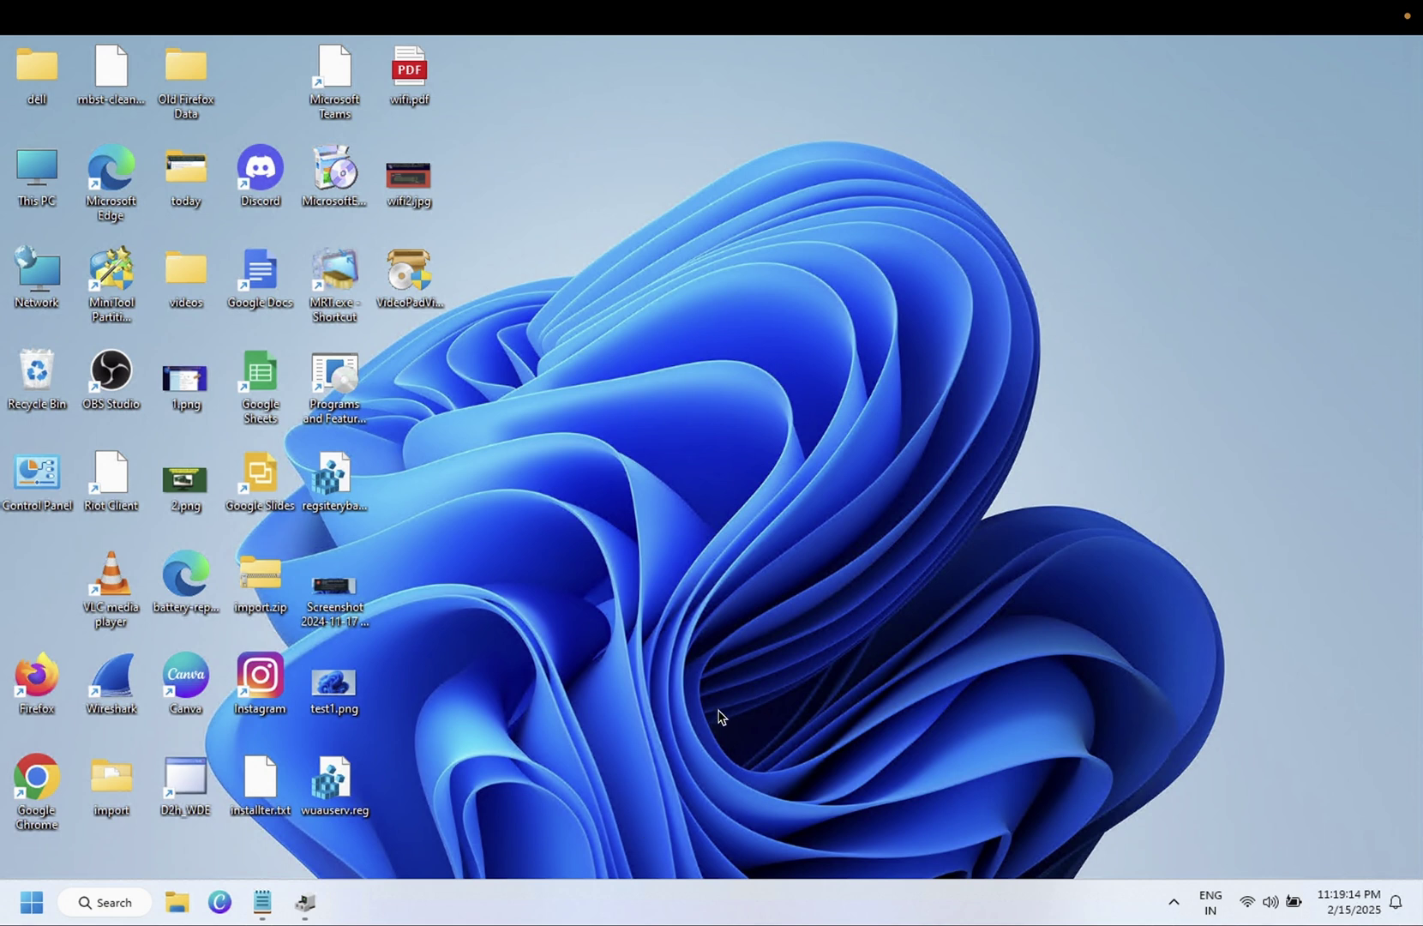
double_click(46, 784)
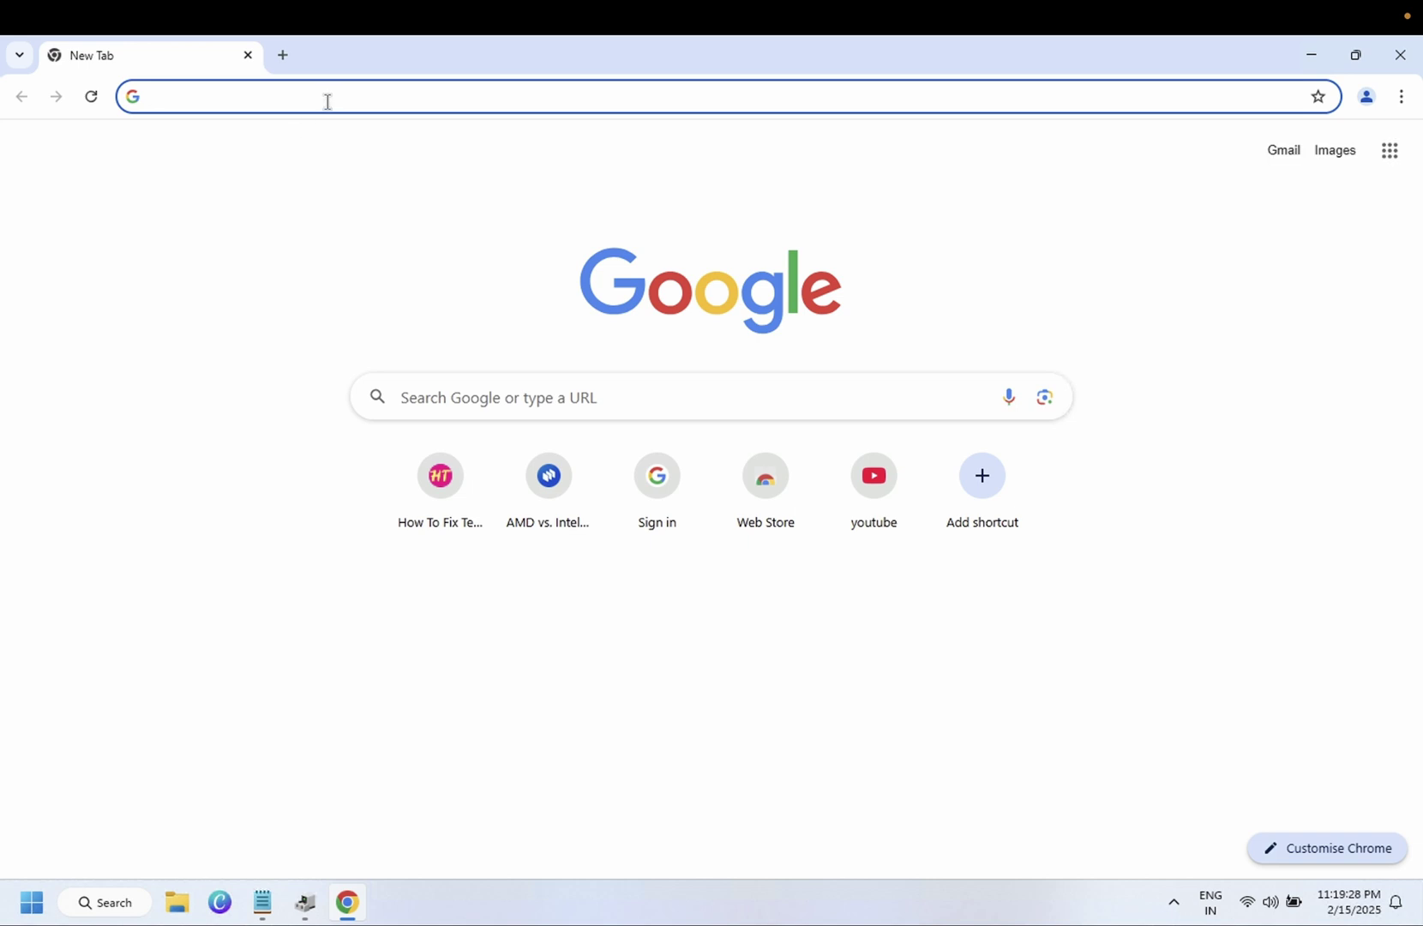
- Run 'wmic bios get serialnumber' in Command Prompt and copy the returned serial number
click(100, 907)
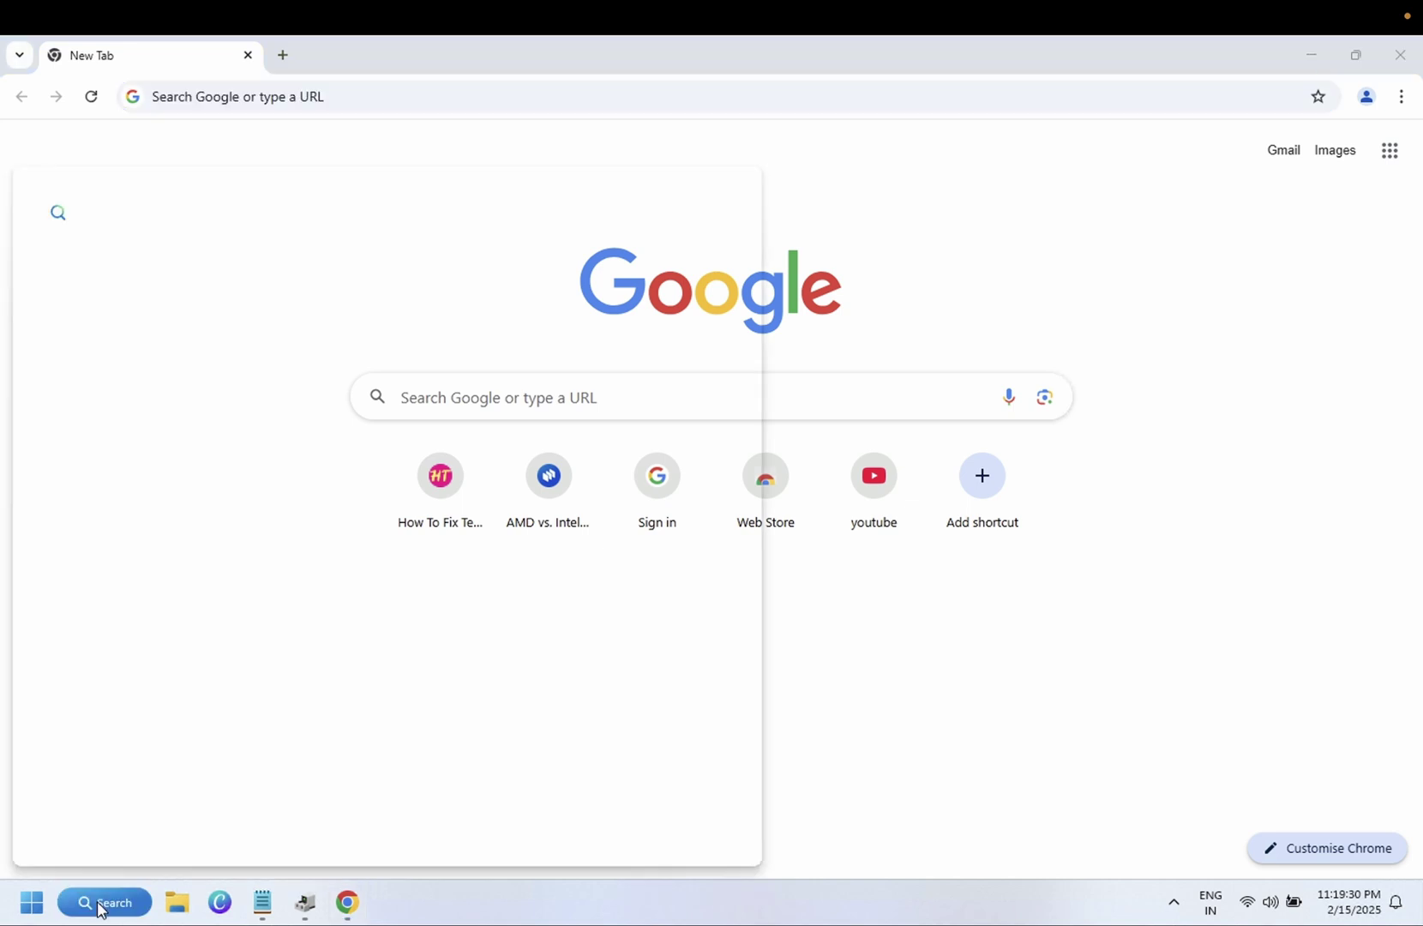
text(cmd)
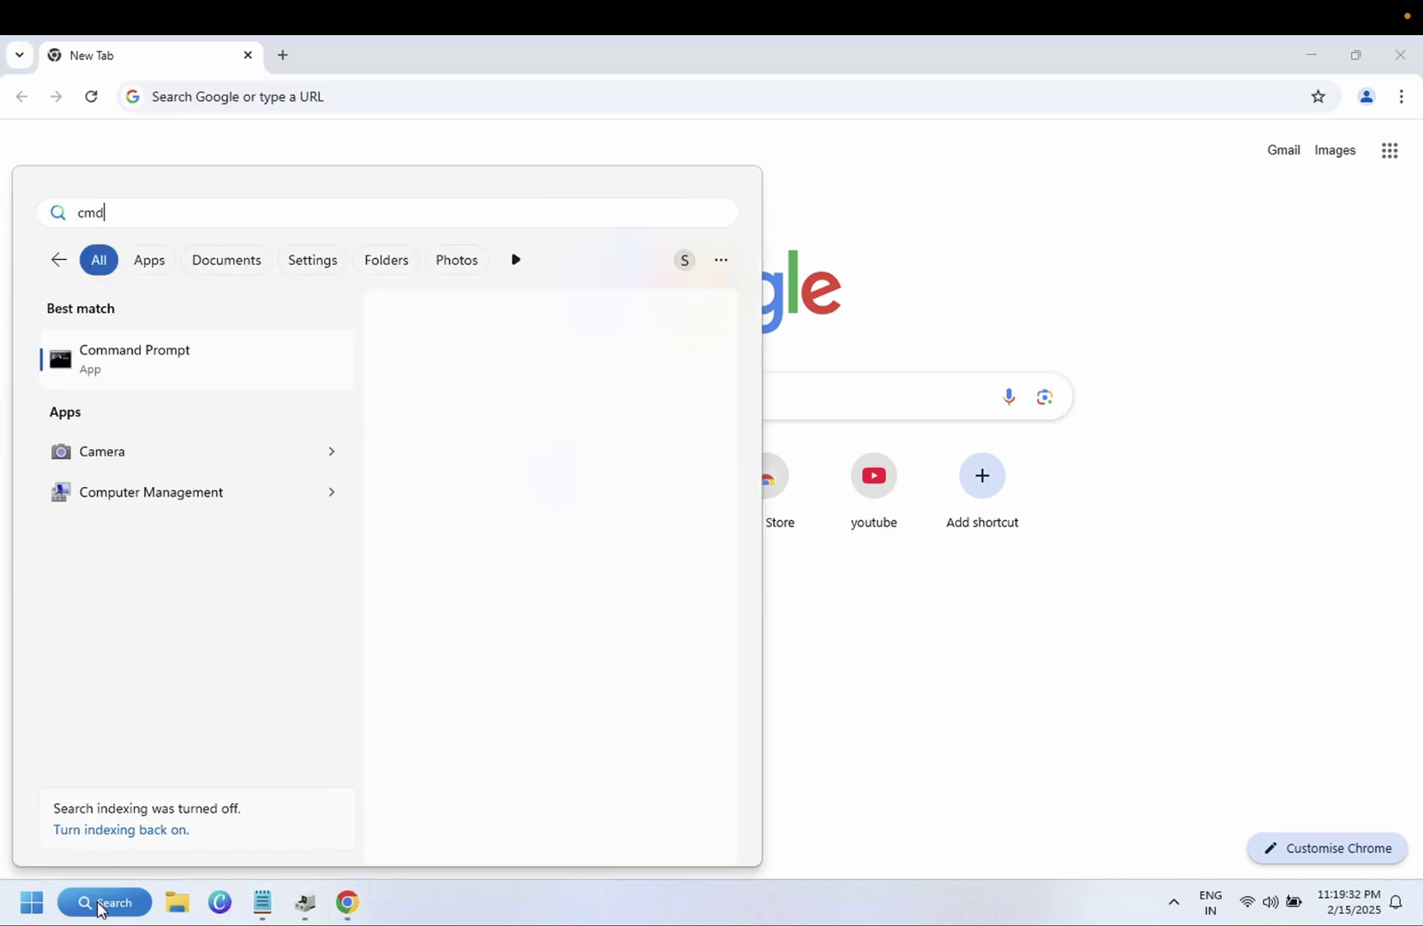
click(242, 372)
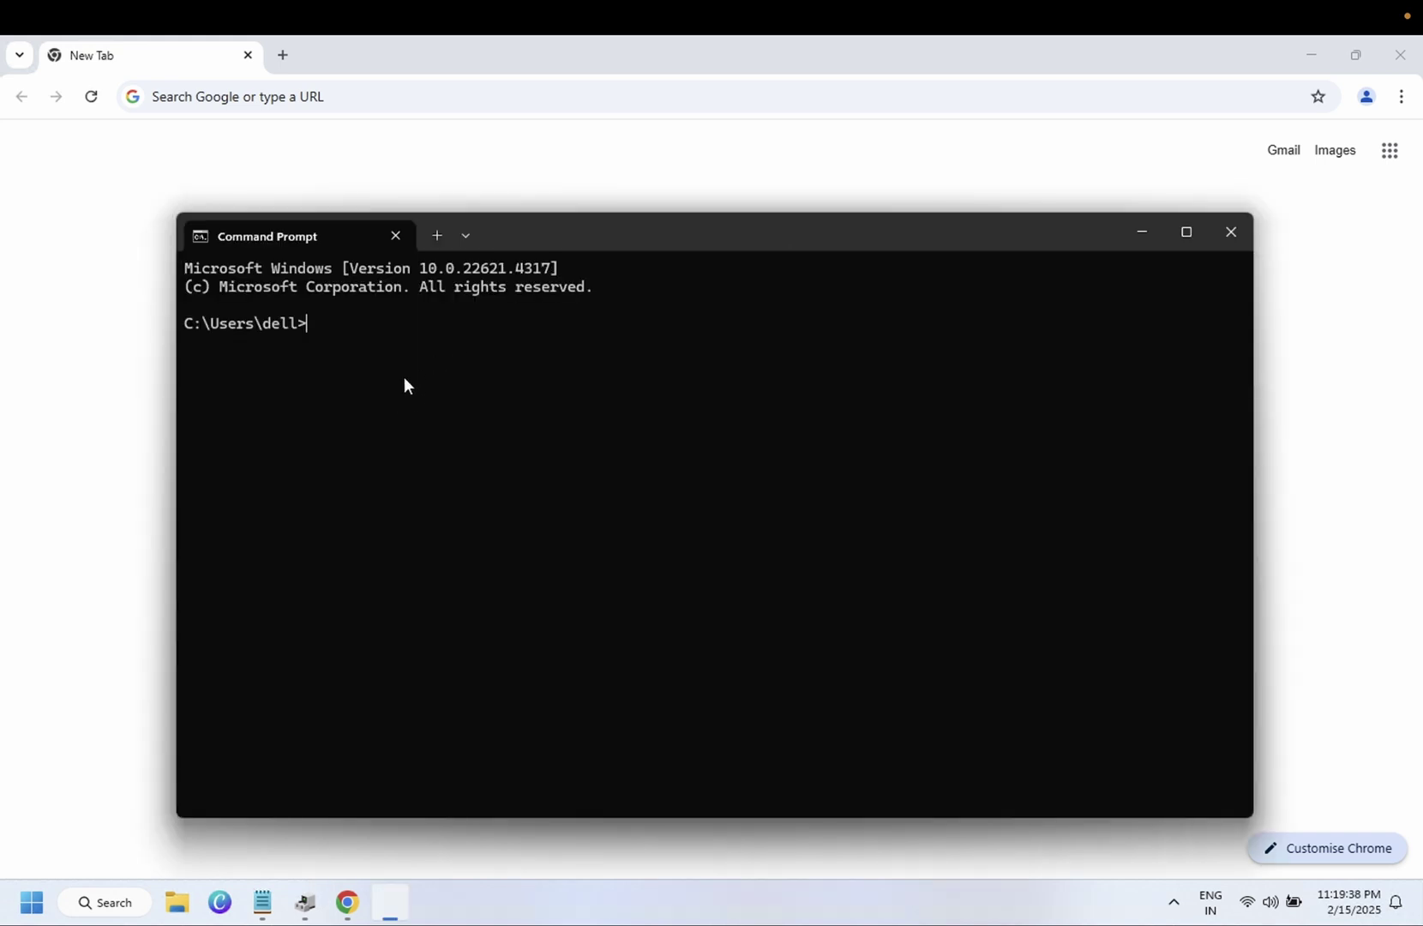
text(wmic bios get serialn)
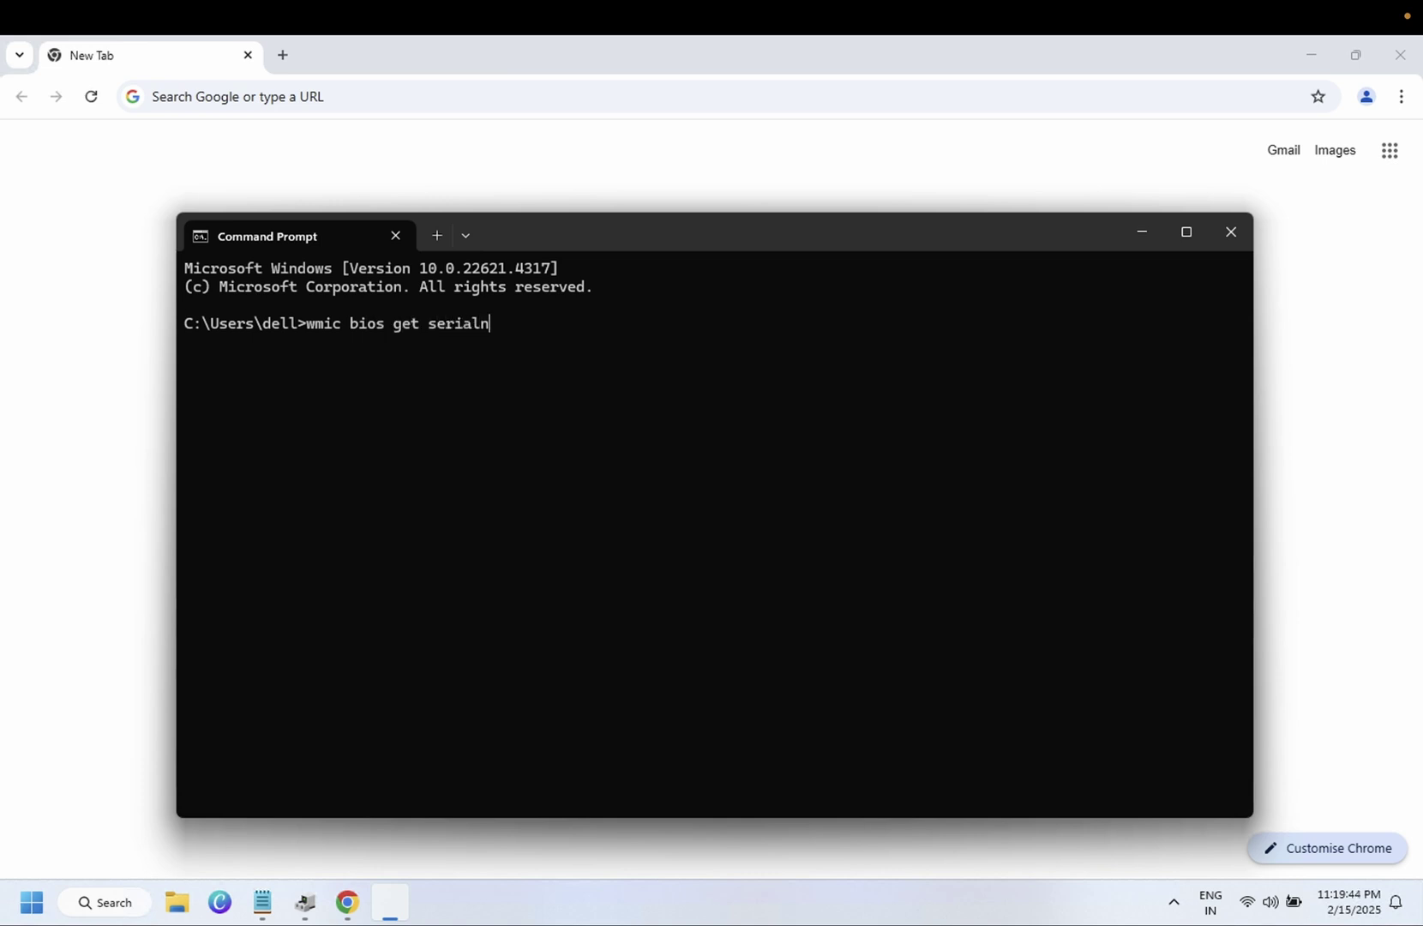
text(umber)
key(Return)
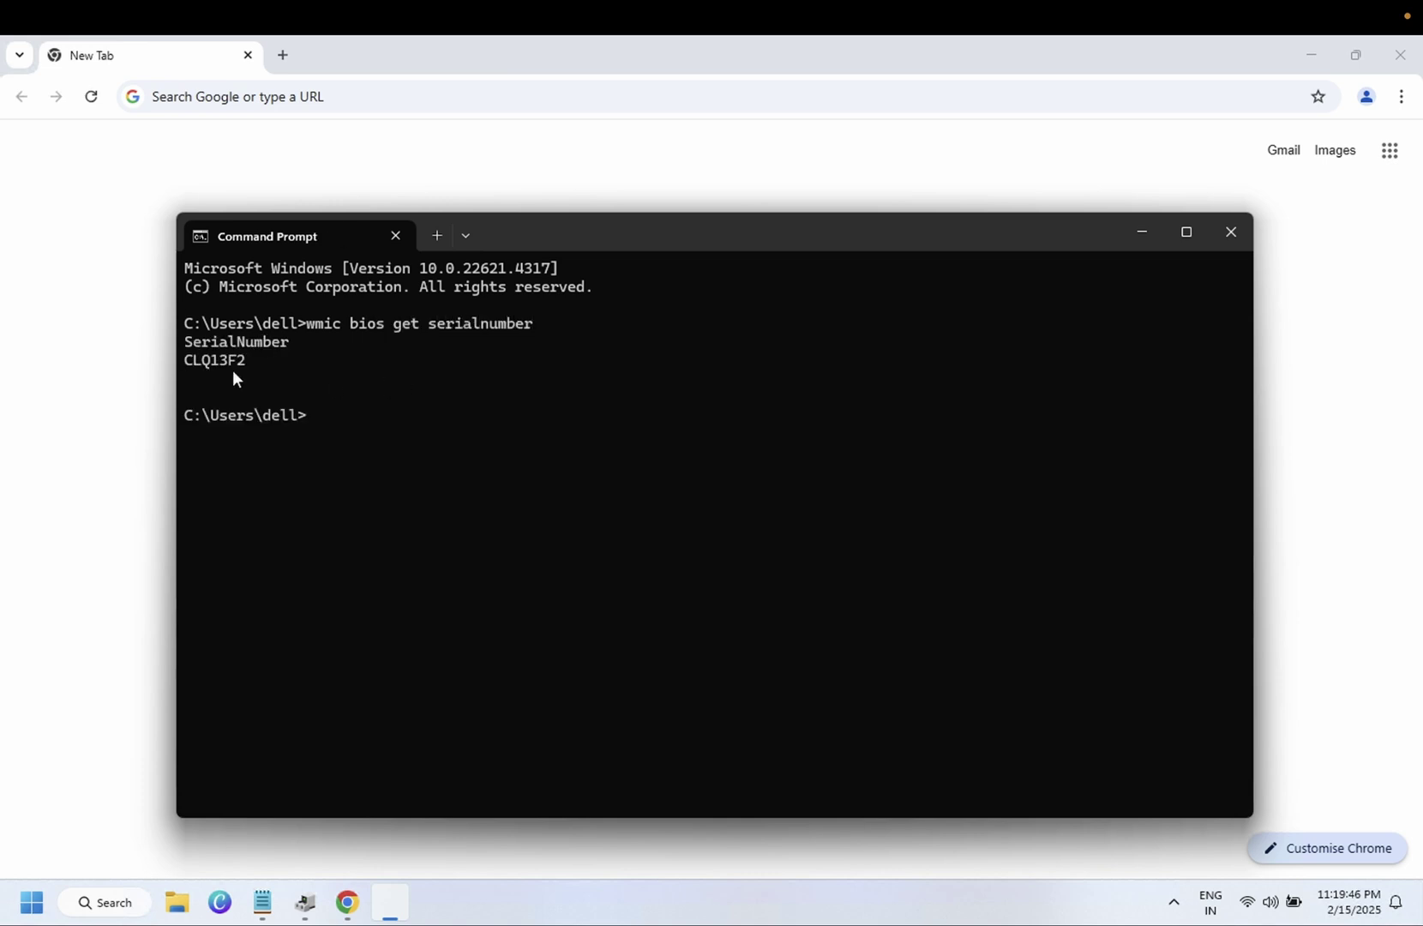
drag(240, 363, 136, 374)
key(ctrl+c)
- Open System Information via 'sys', confirm the manufacturer and model Latitude 3460, then minimize it
click(1126, 240)
click(126, 910)
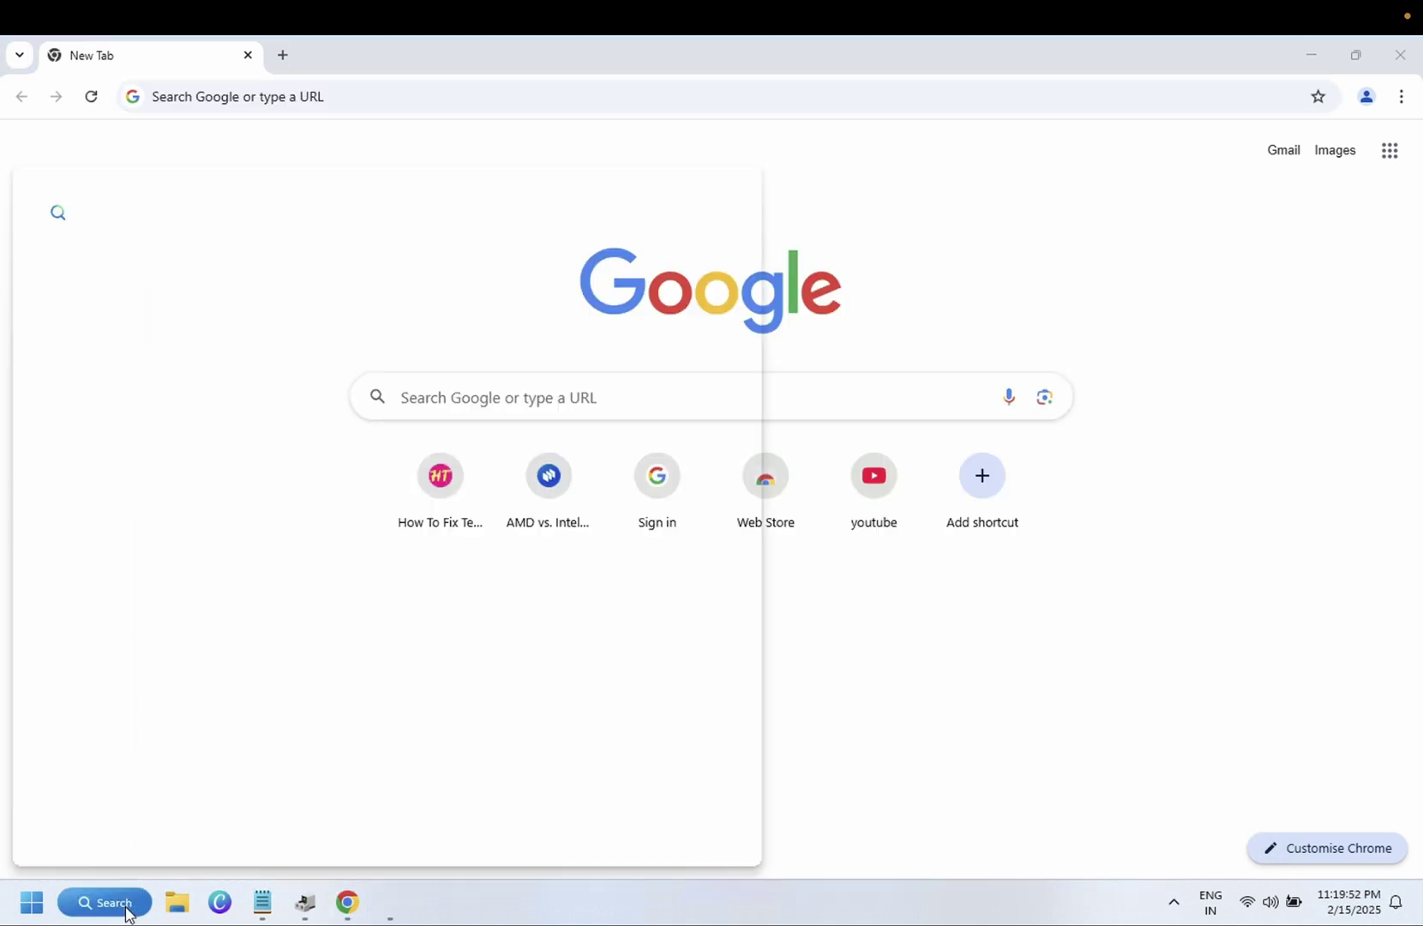
text(sys)
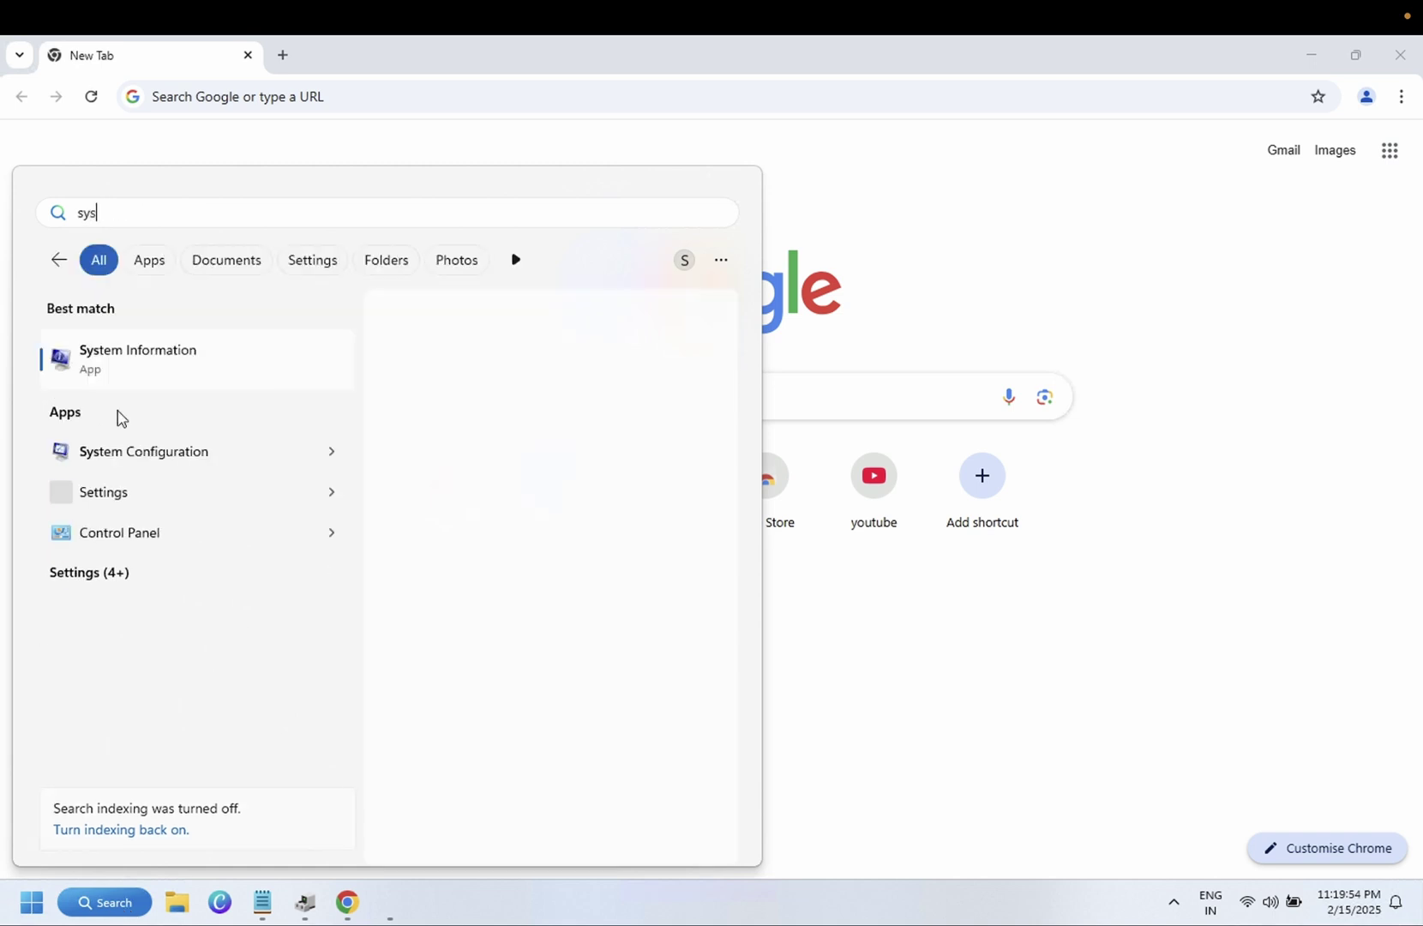
click(142, 369)
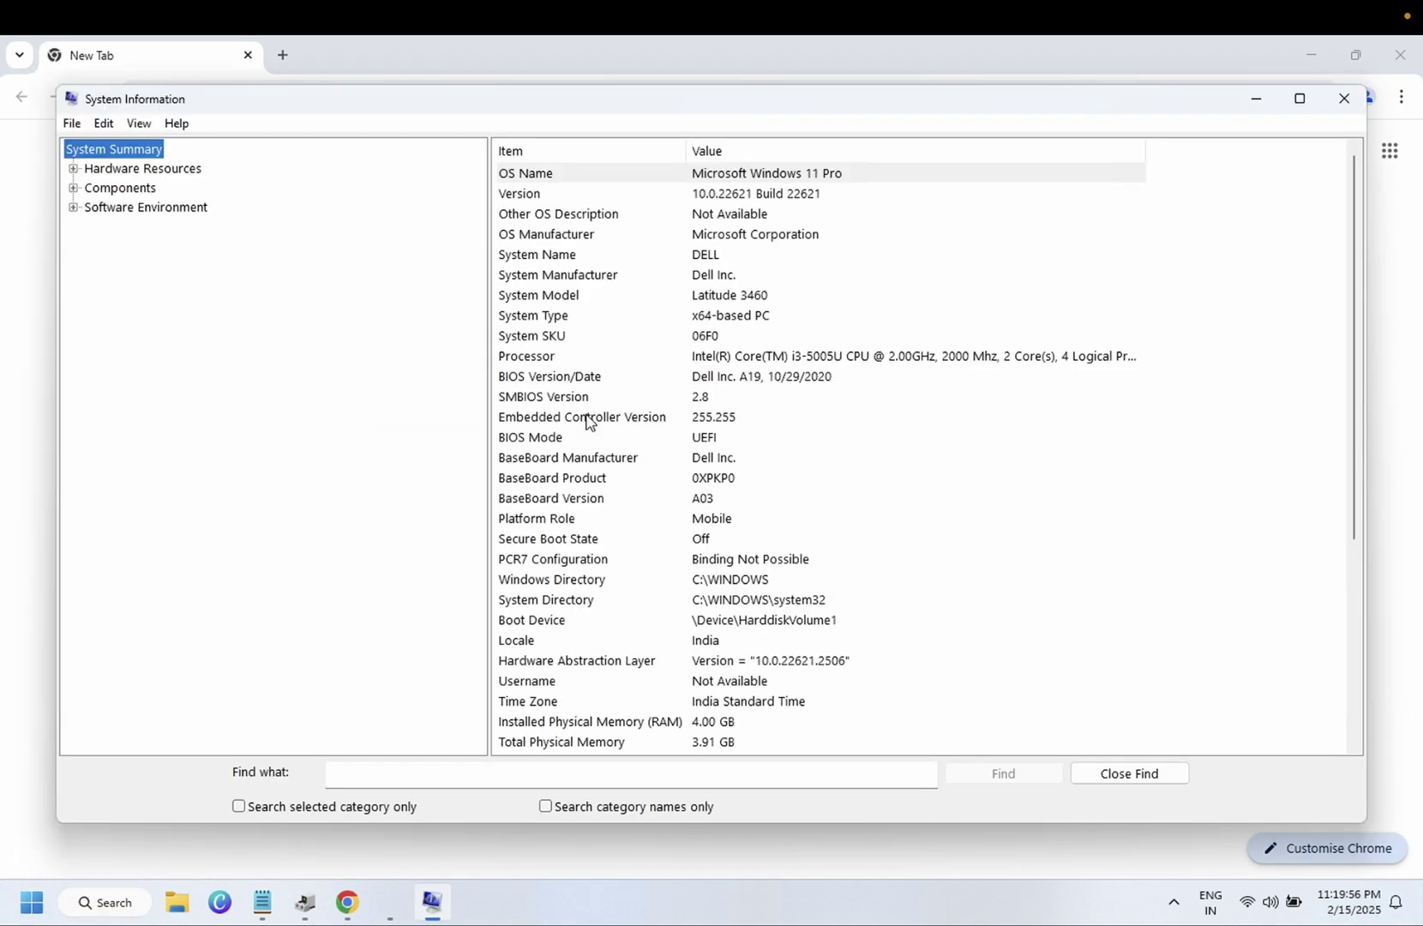
click(724, 274)
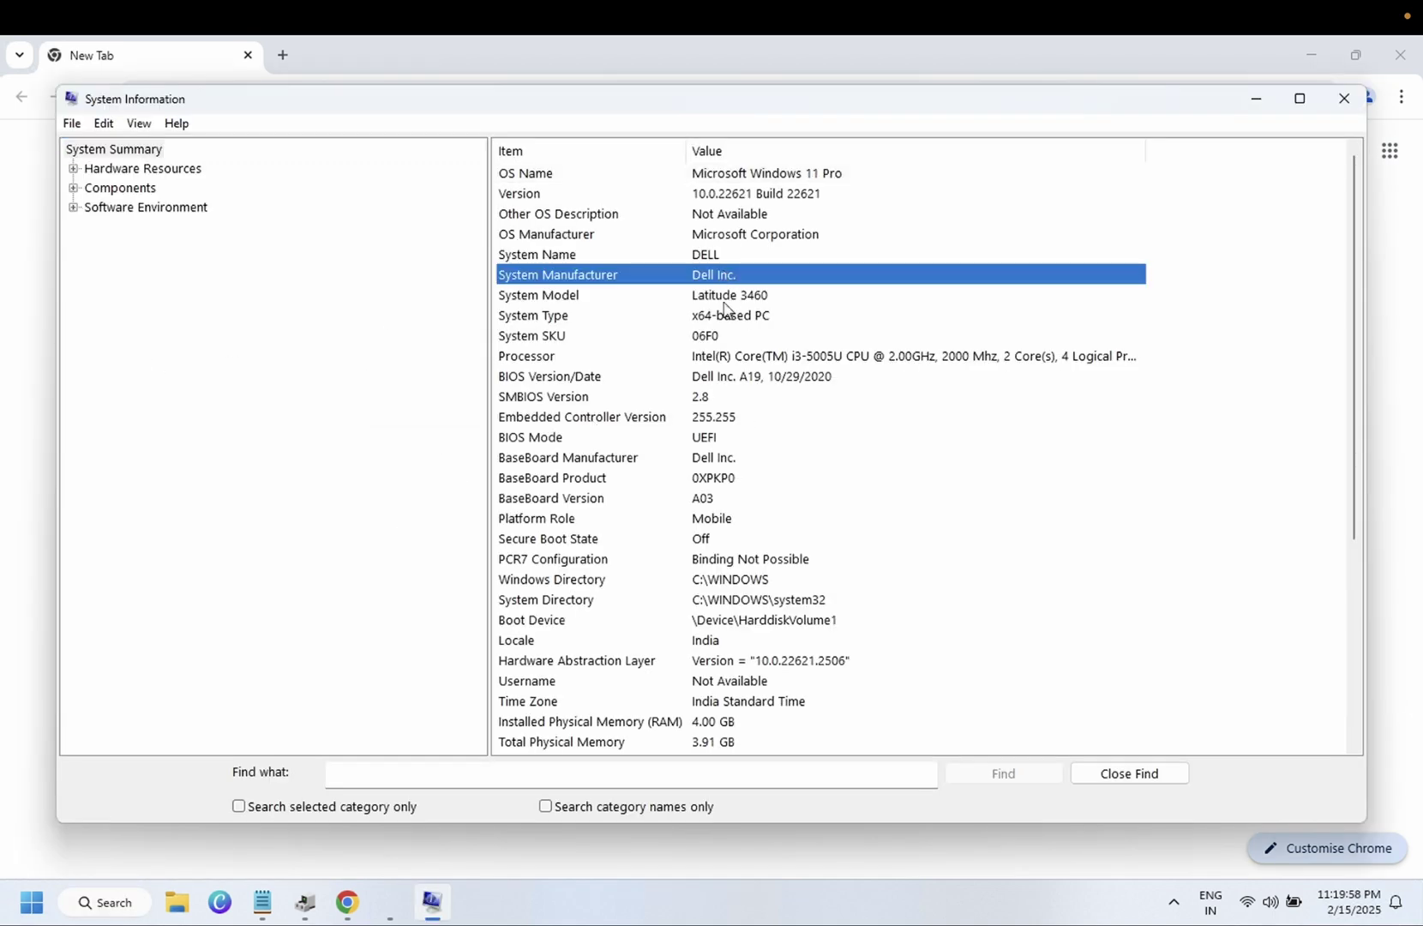
click(725, 300)
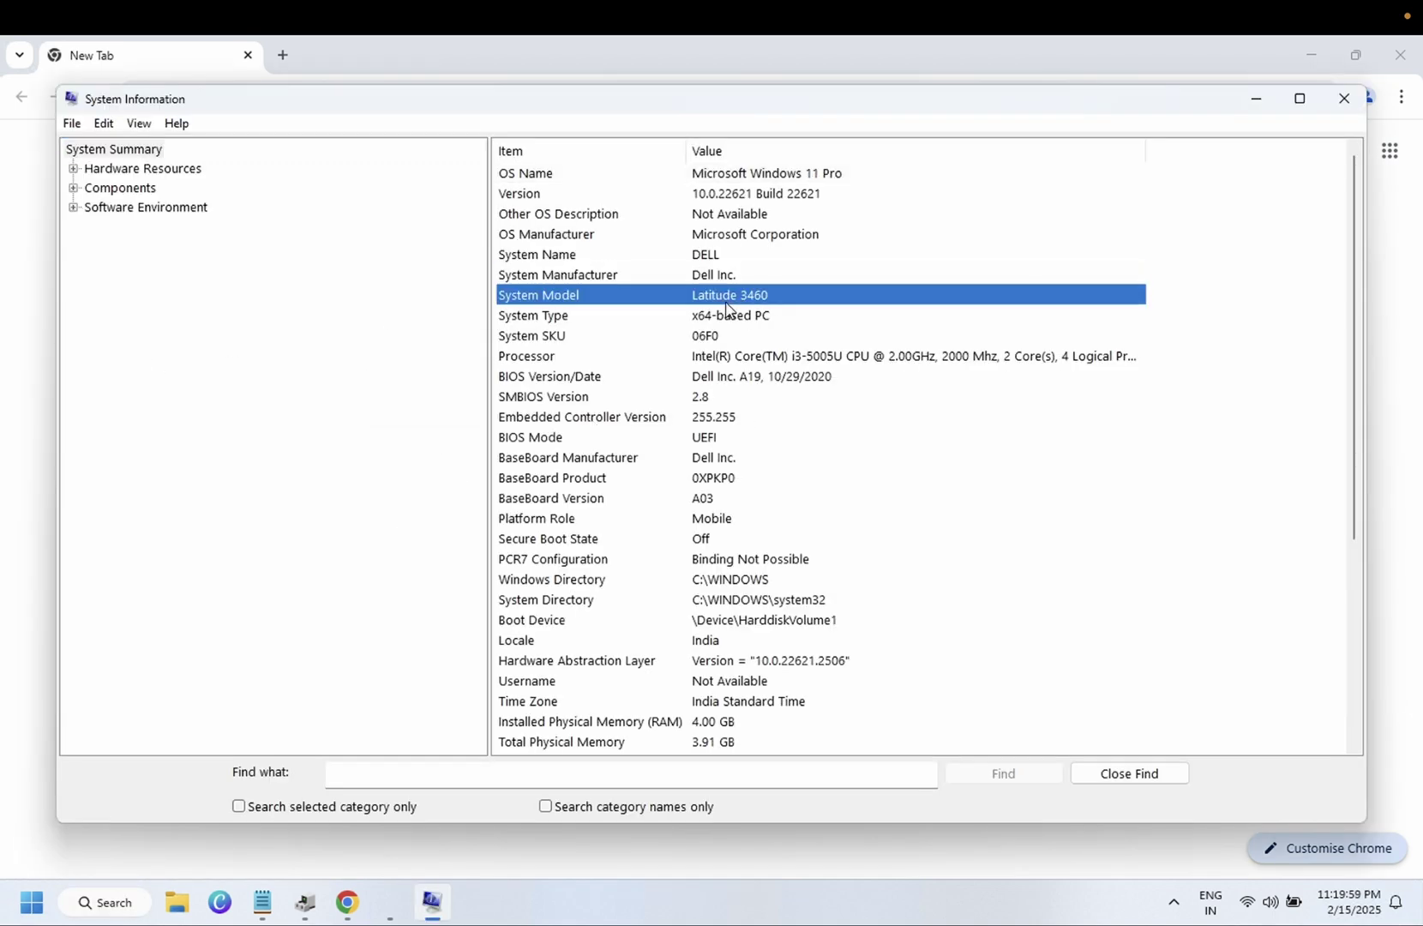
click(1255, 100)
- Search Dell drivers and look up this laptop on Dell's Drivers & Downloads page by its service tag
click(270, 111)
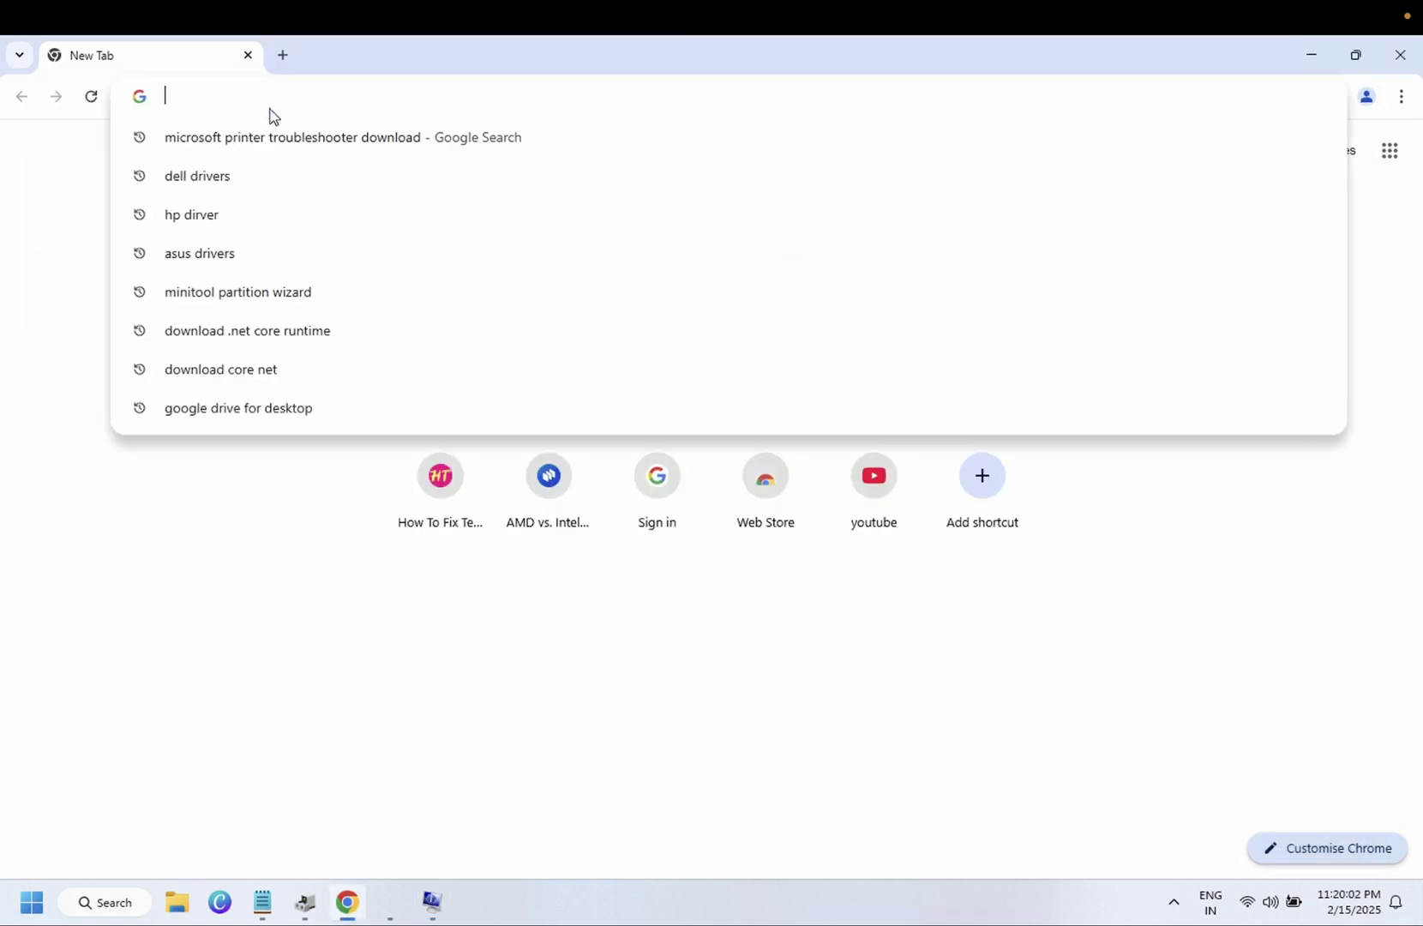
text(dell drivers)
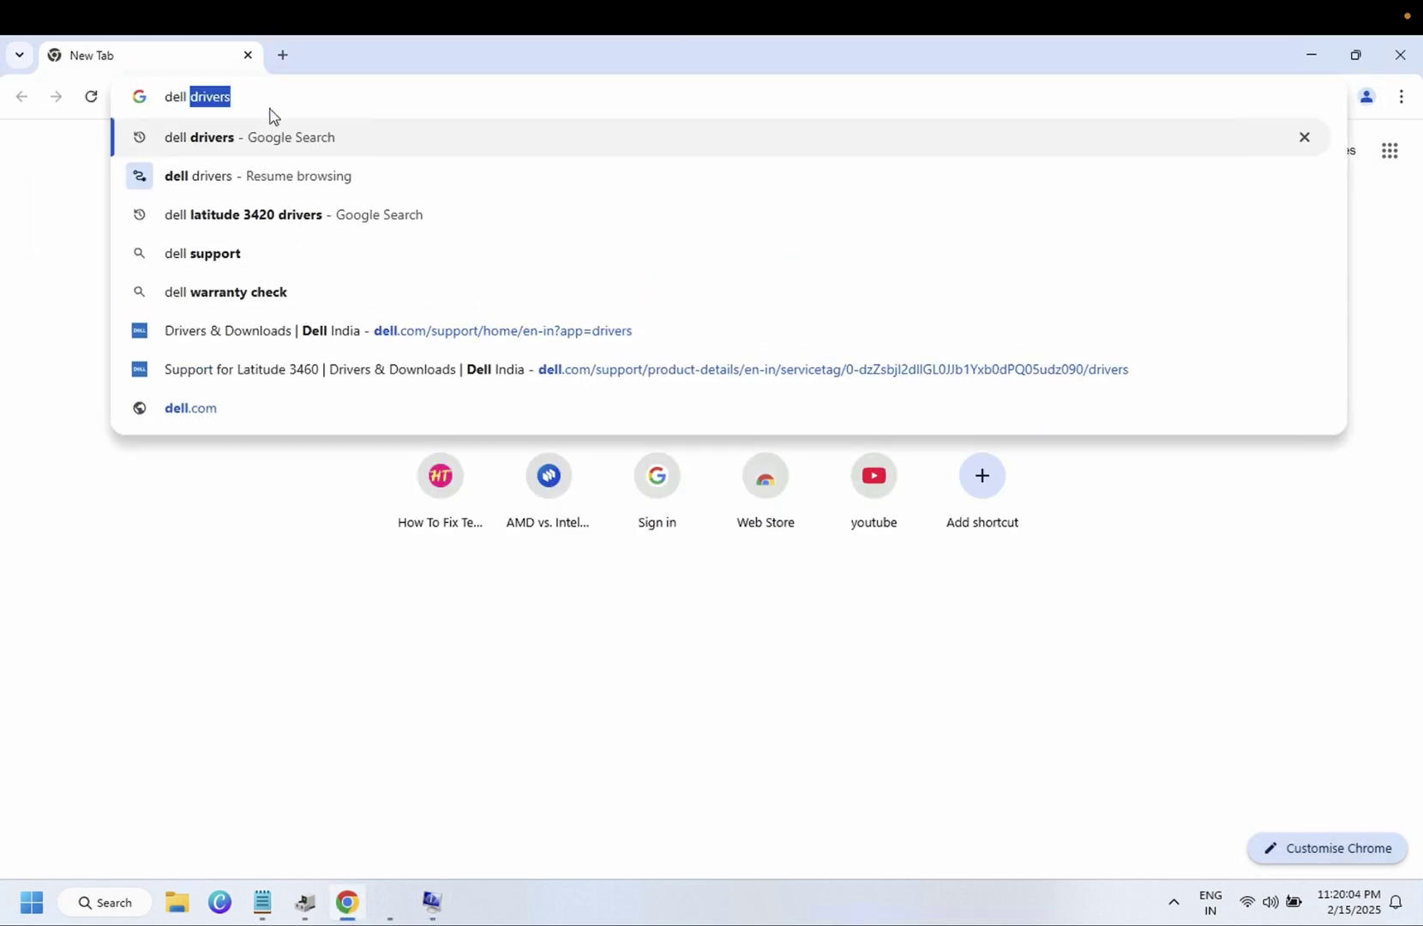
key(Return)
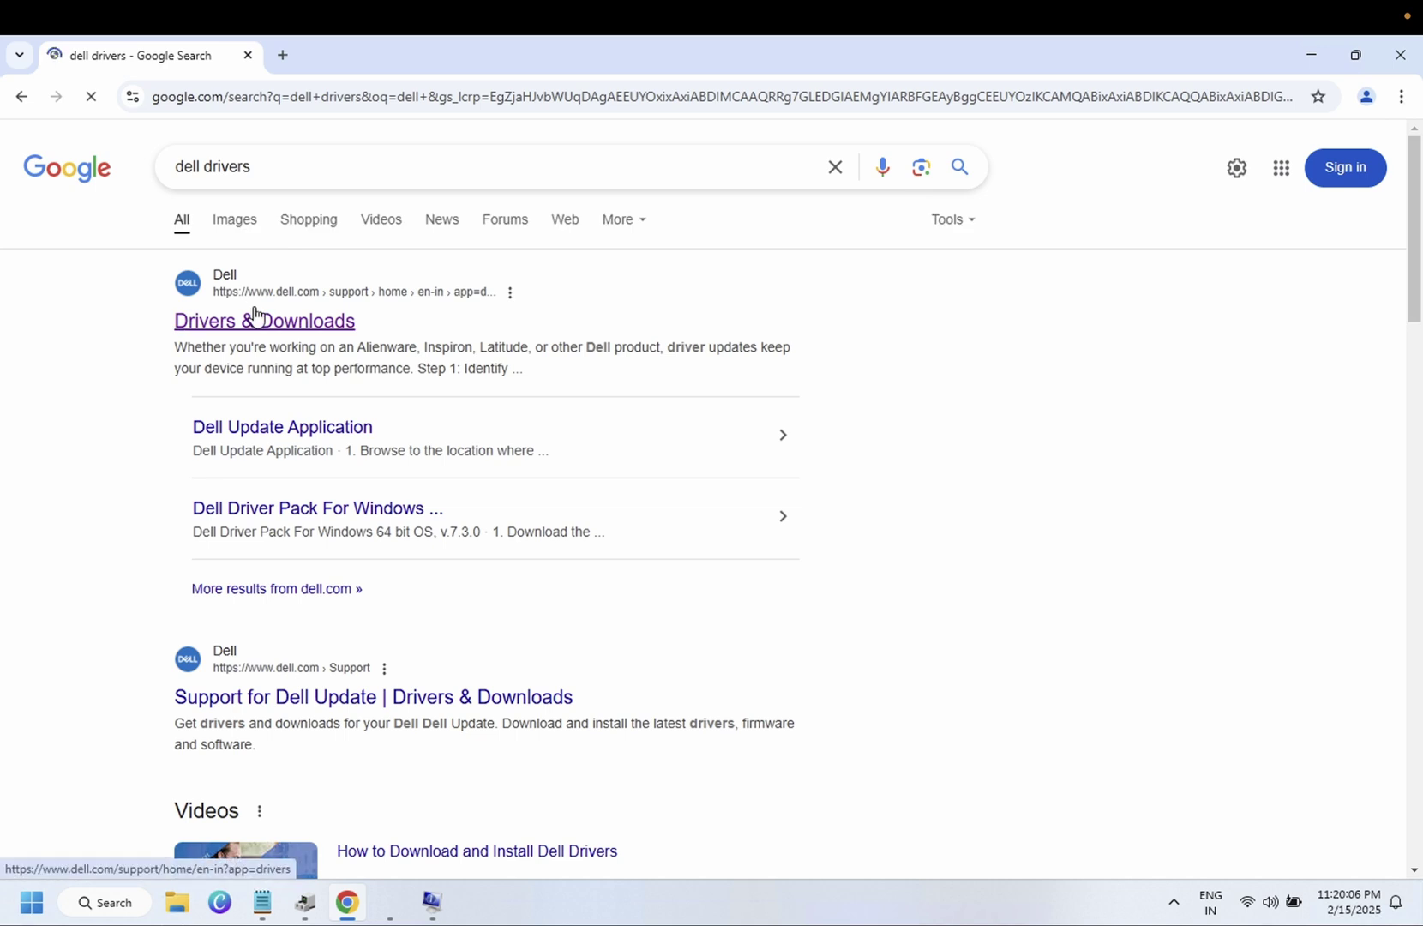
click(257, 317)
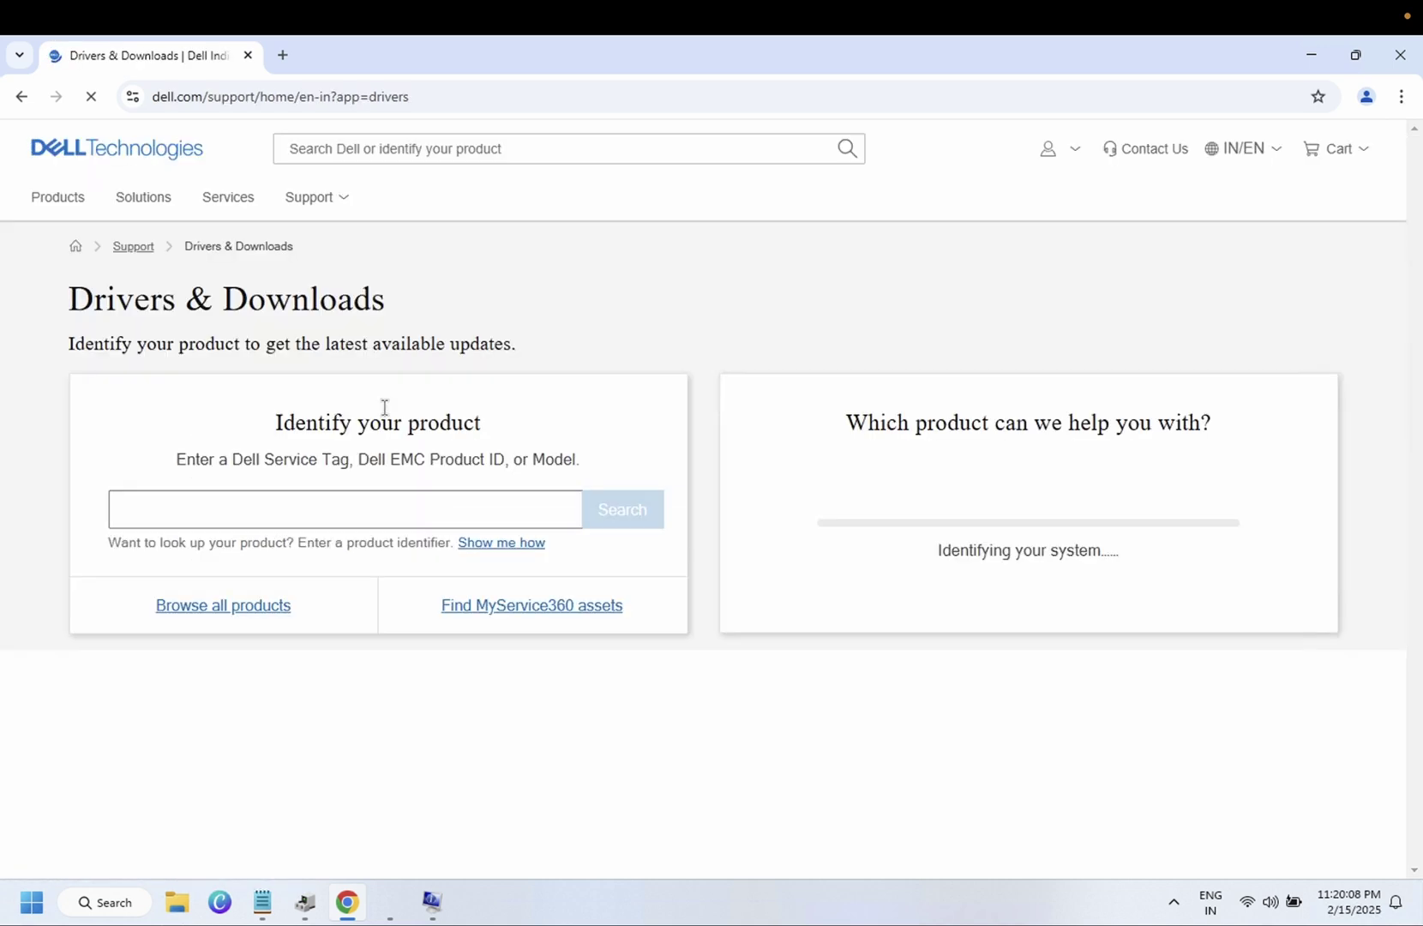
click(356, 511)
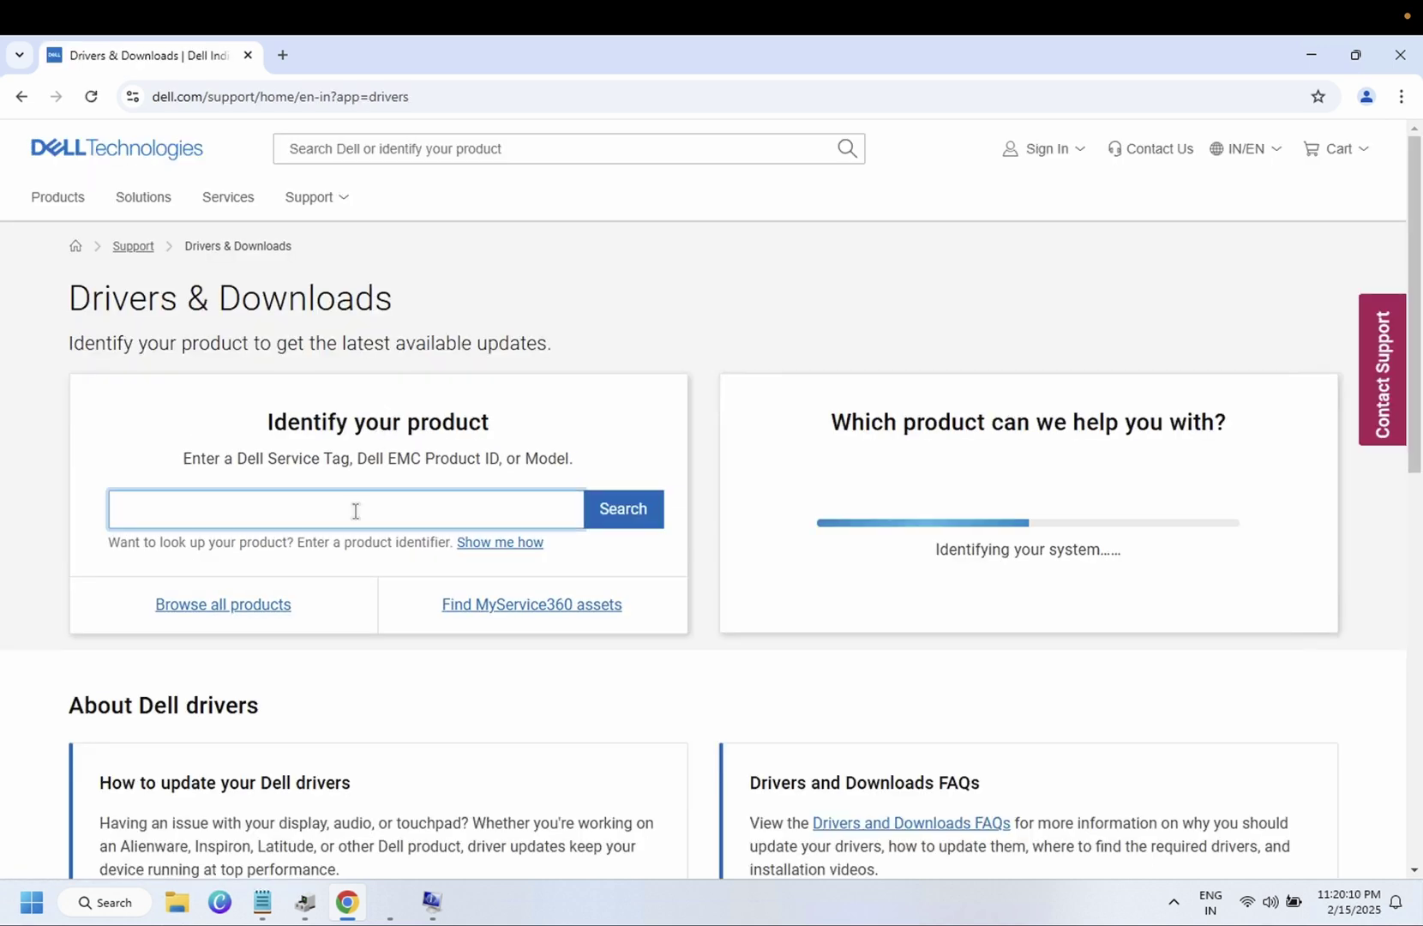
text(CLQ13F2)
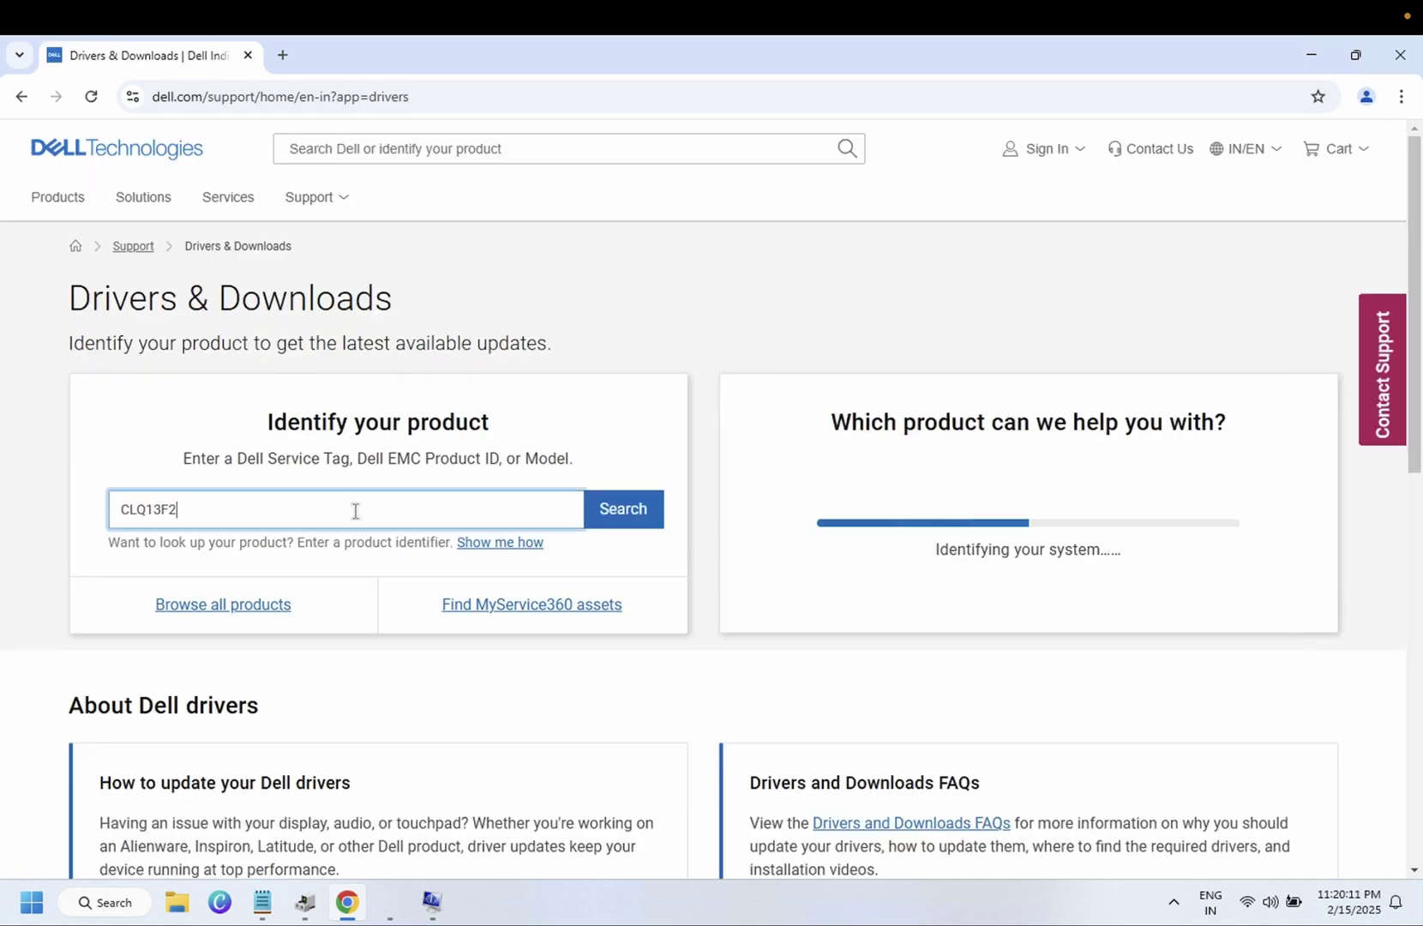
click(622, 518)
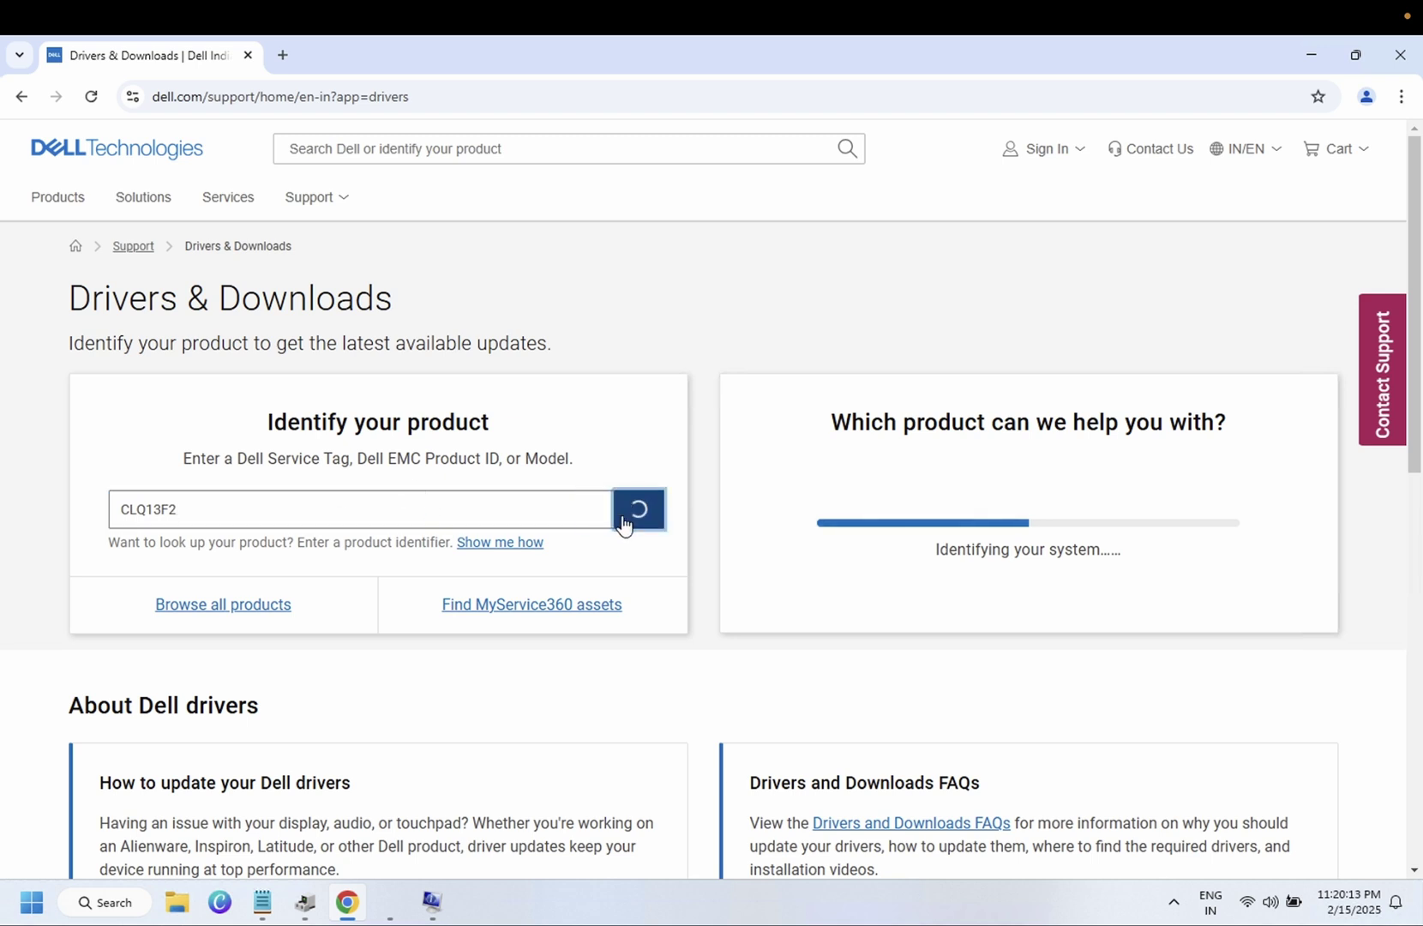
- In a new tab, open HP's drivers page, choose Laptop, and view where the serial-number label is
click(286, 56)
text(hp)
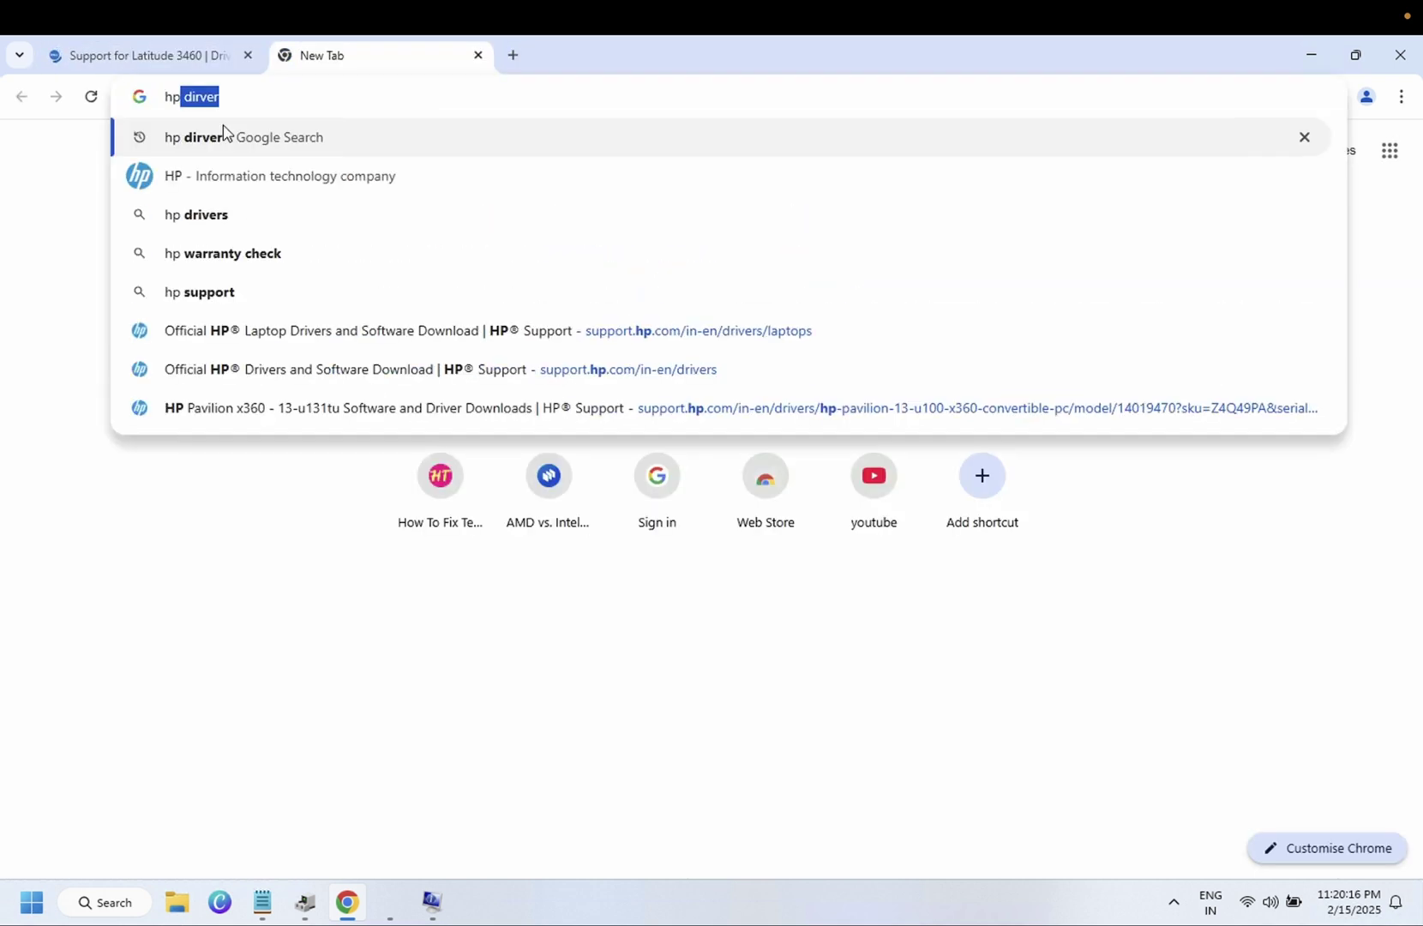
key(Return)
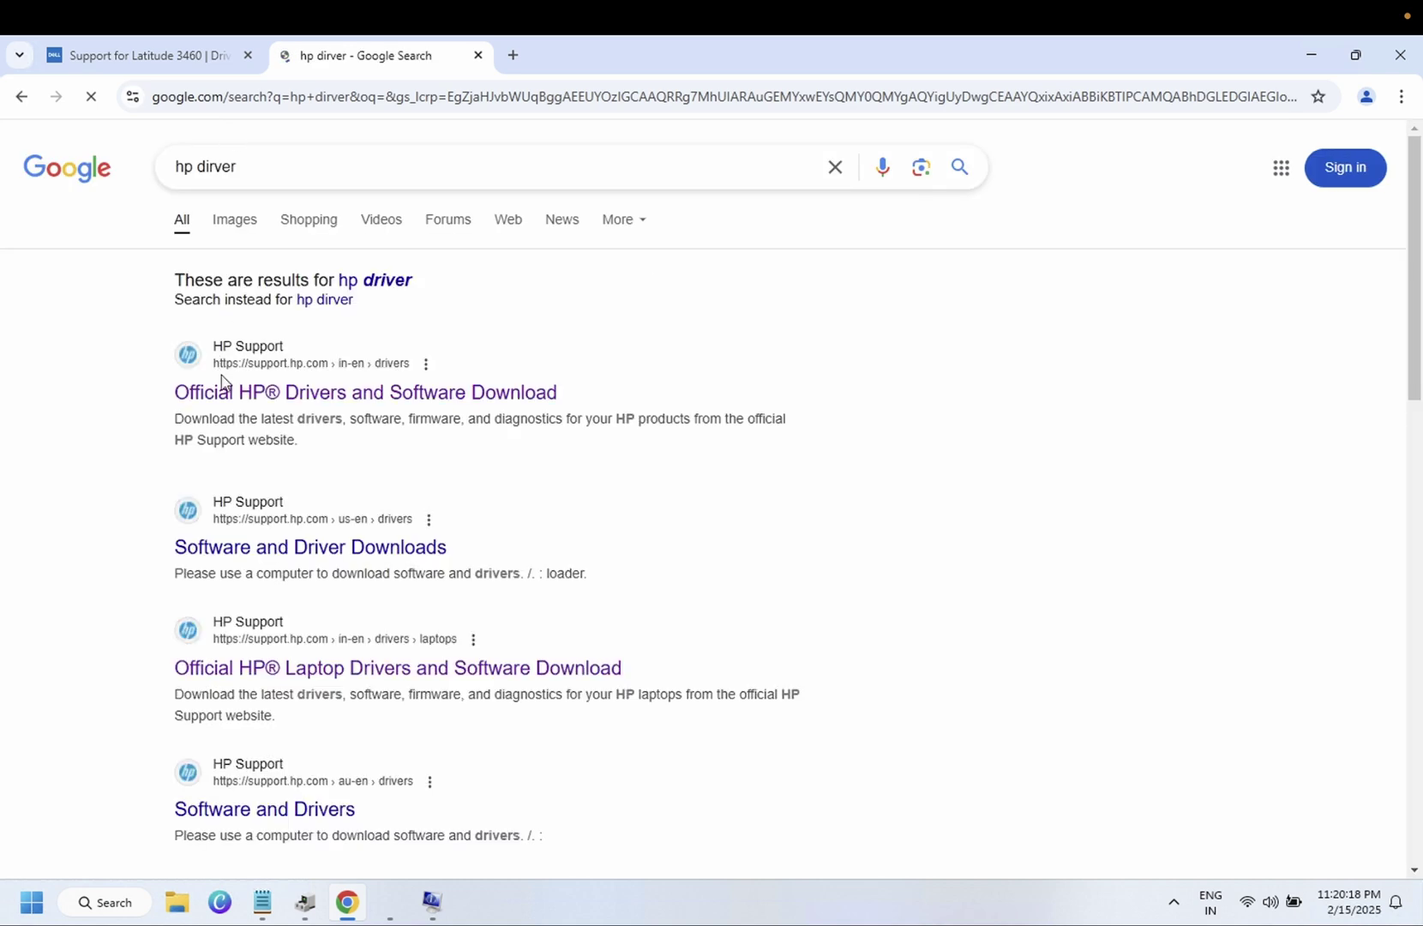
click(248, 394)
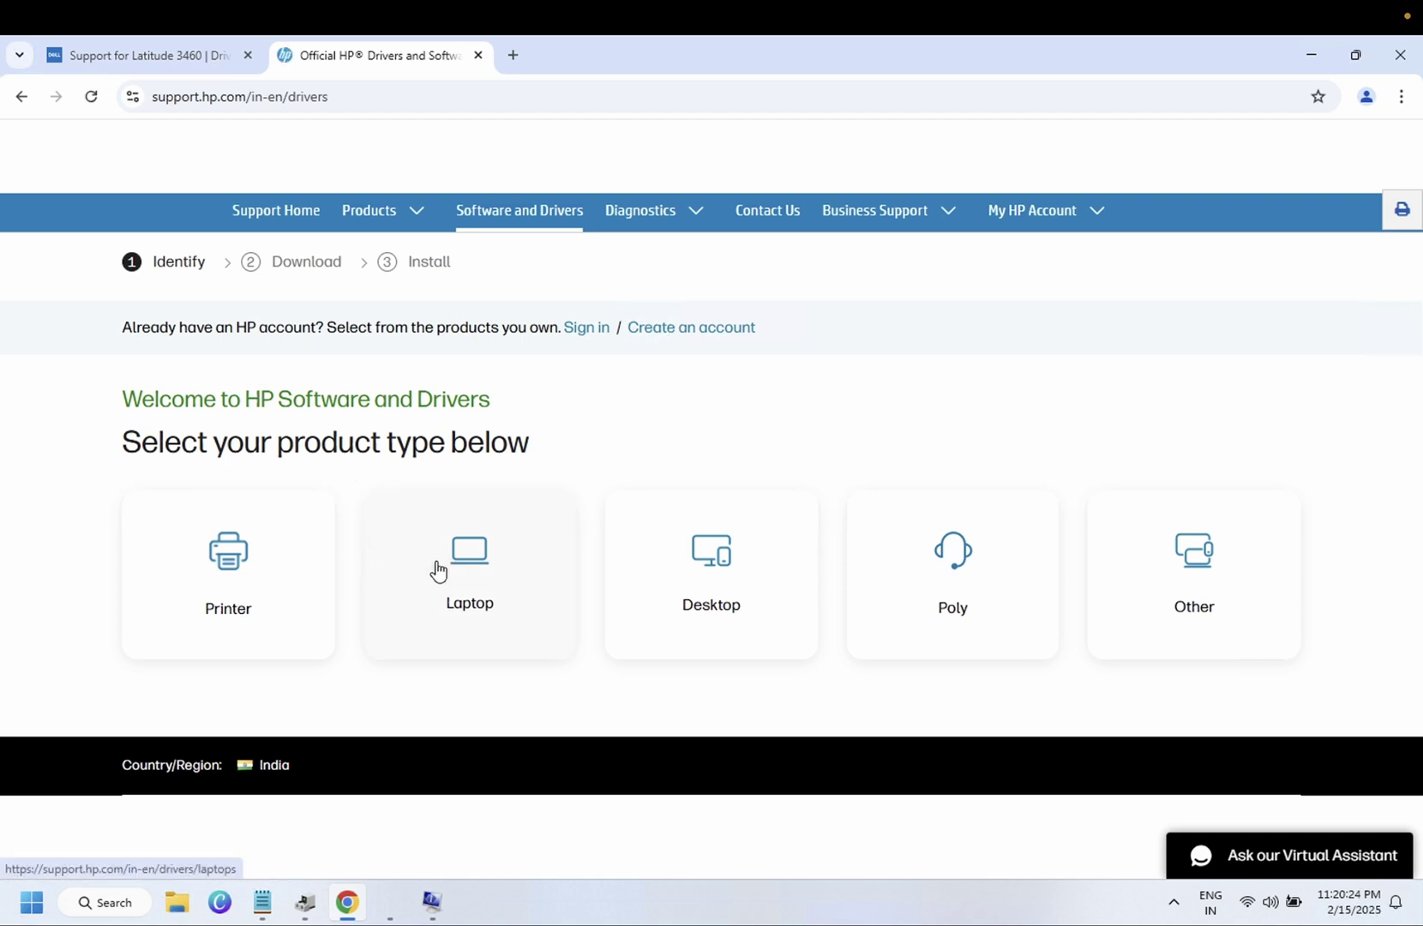
click(438, 571)
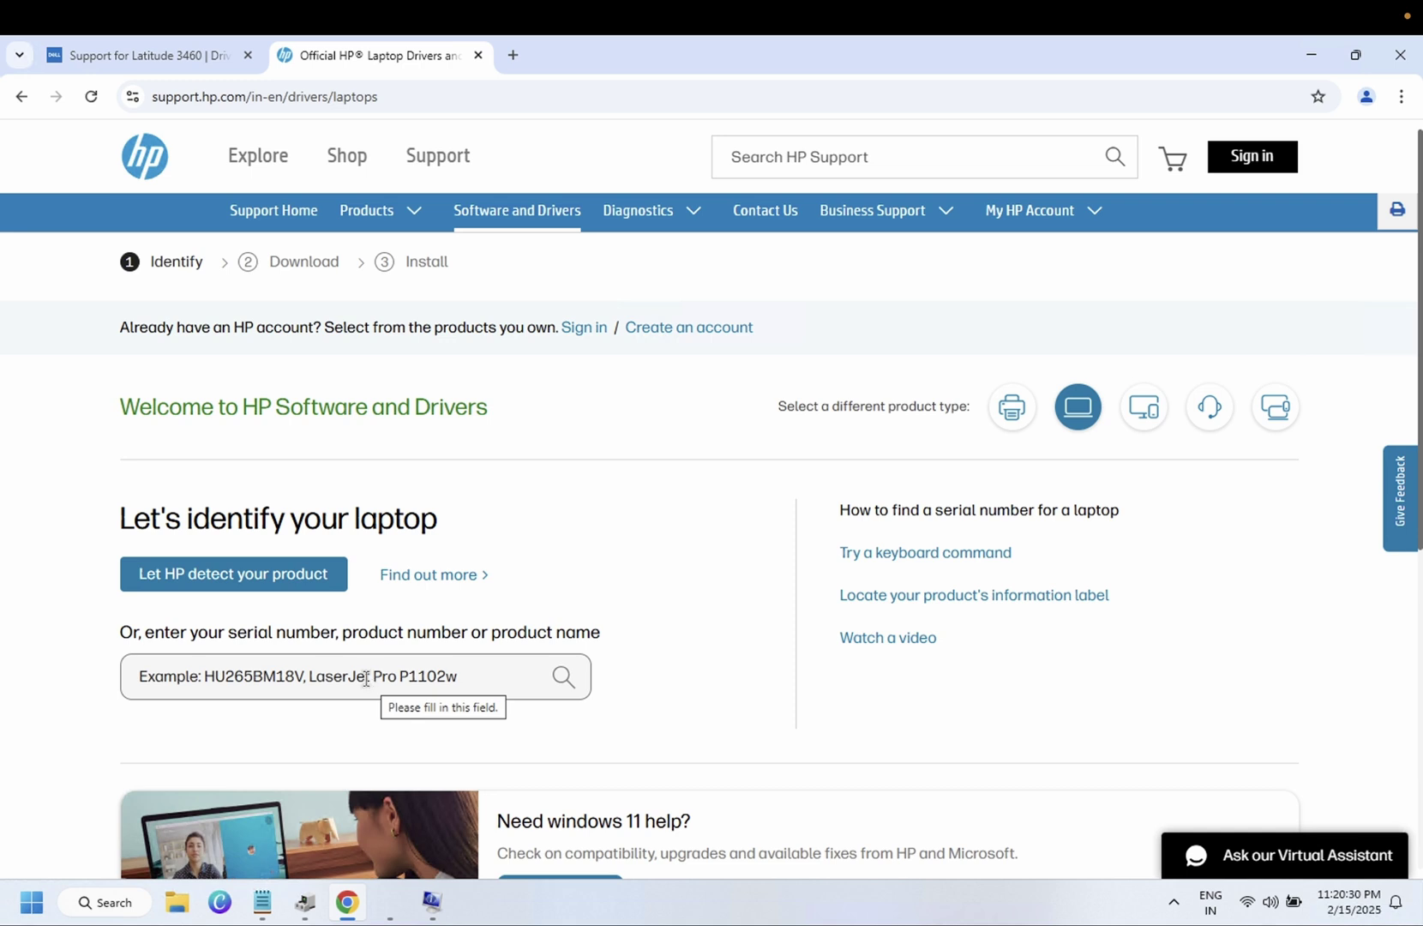
click(905, 597)
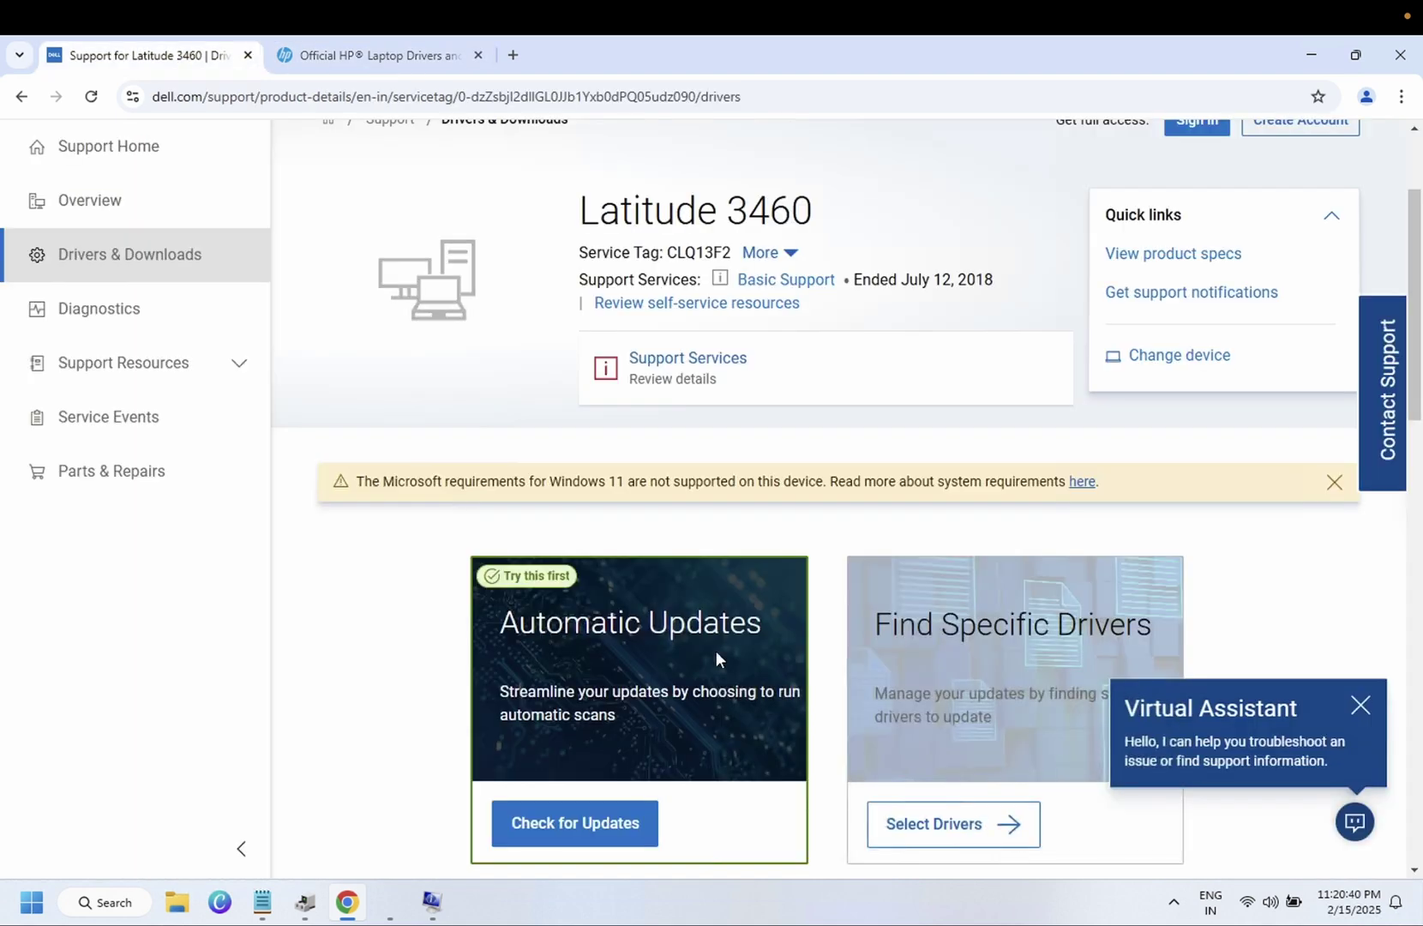
- Tick the Latitude 3460/3560 System BIOS under Critical drivers > BIOS and download it
scroll(715, 651, down, 1)
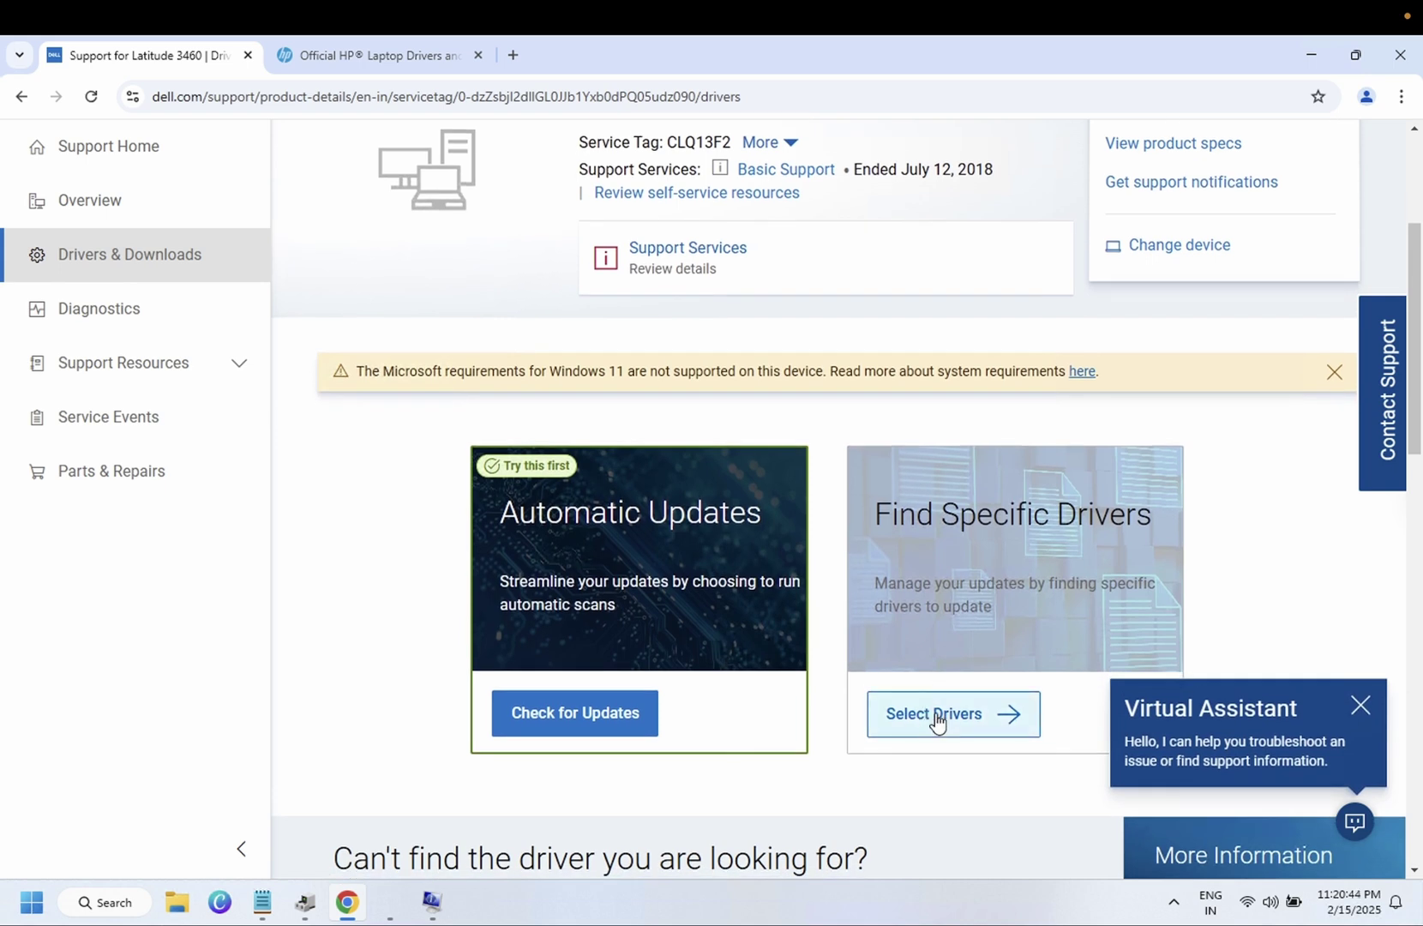
scroll(584, 730, down, 1)
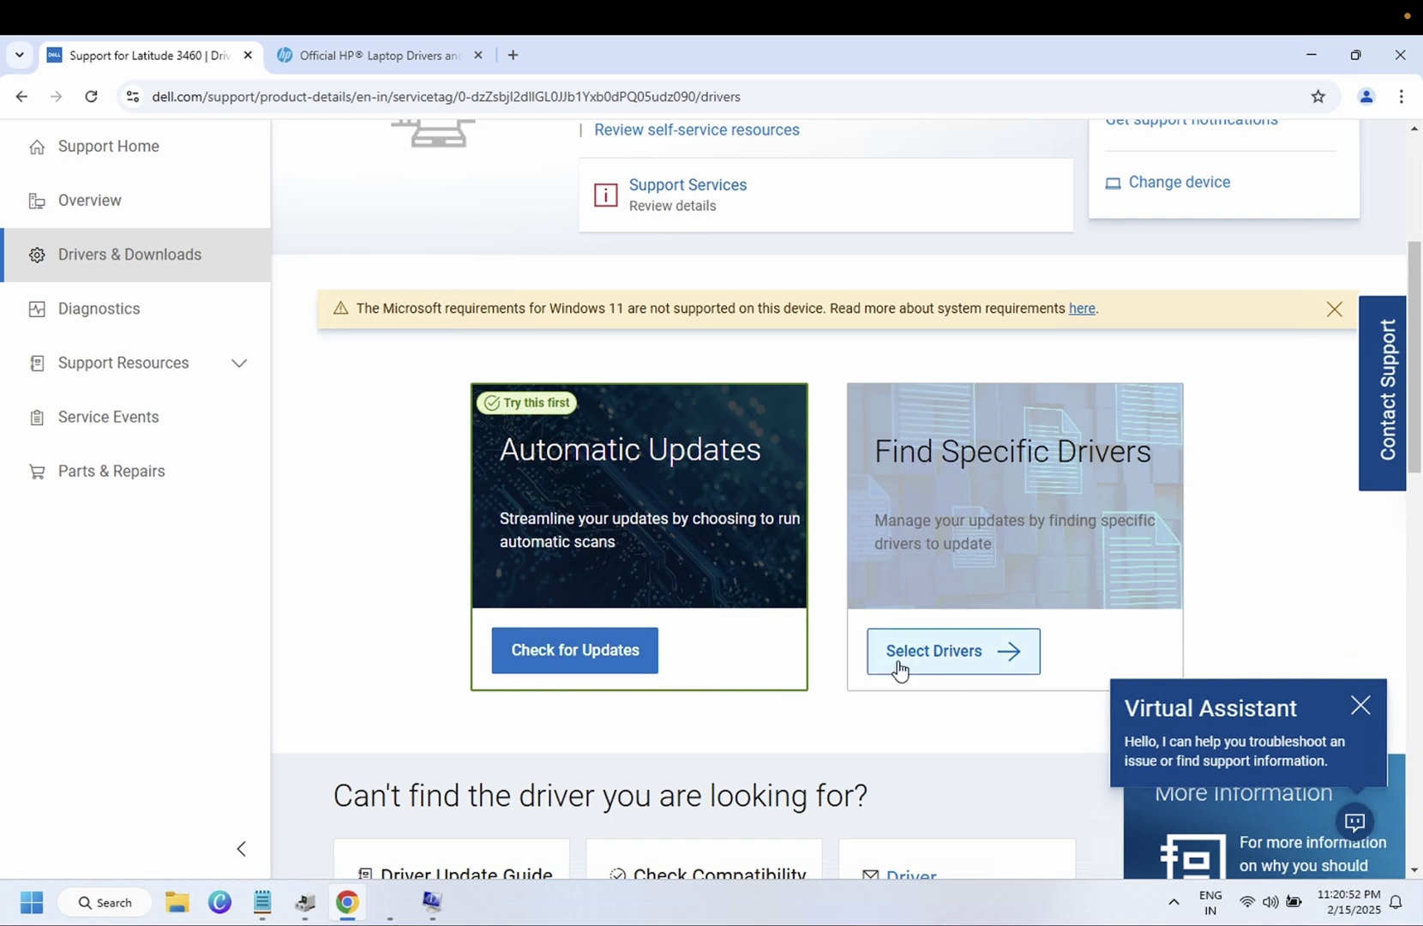
click(923, 655)
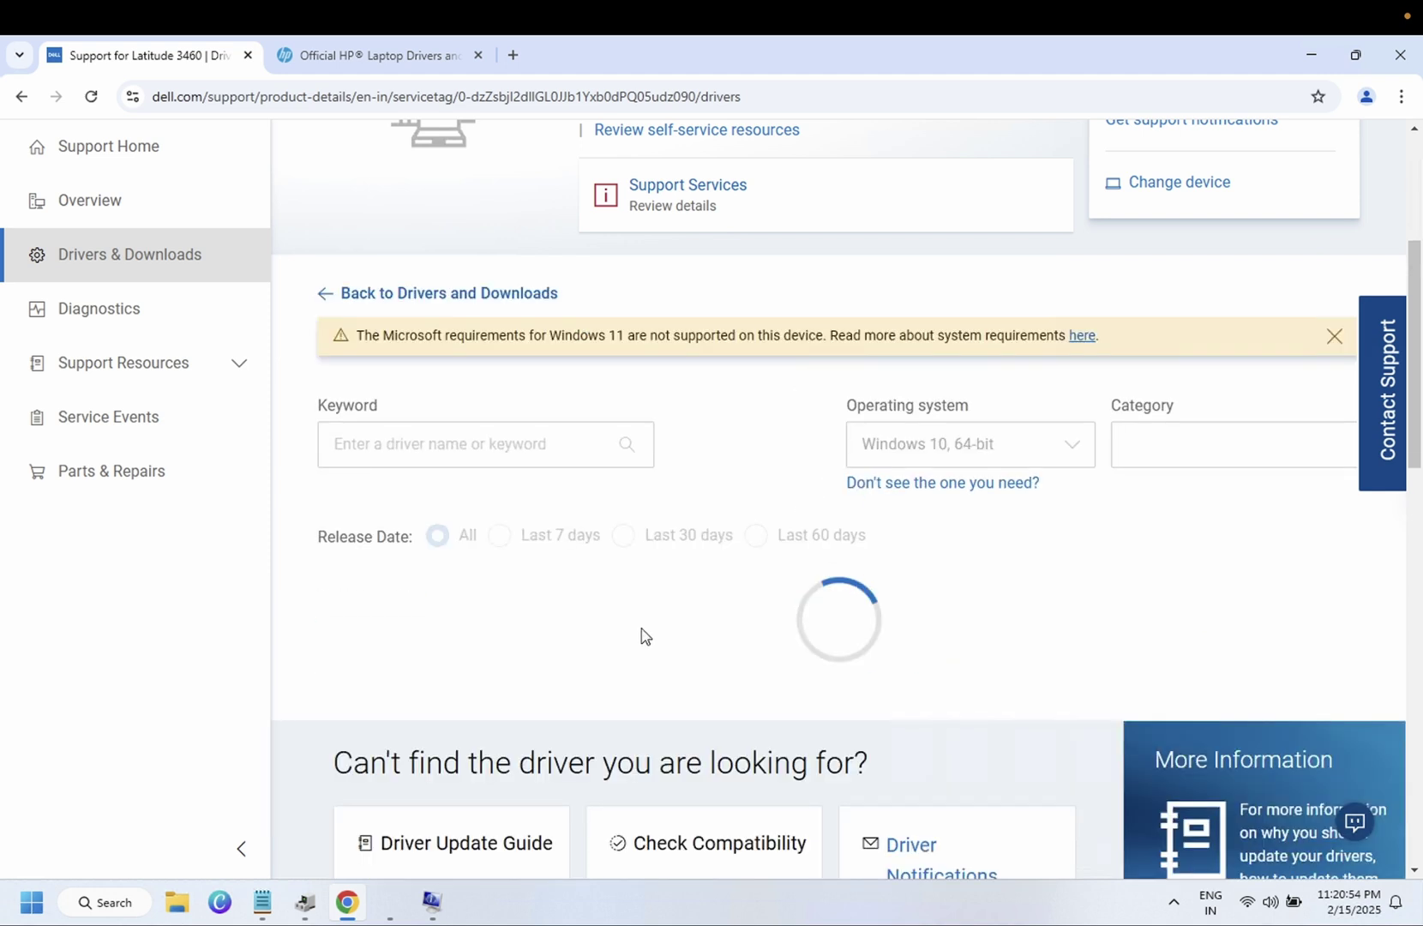
scroll(641, 635, down, 2)
scroll(642, 635, down, 2)
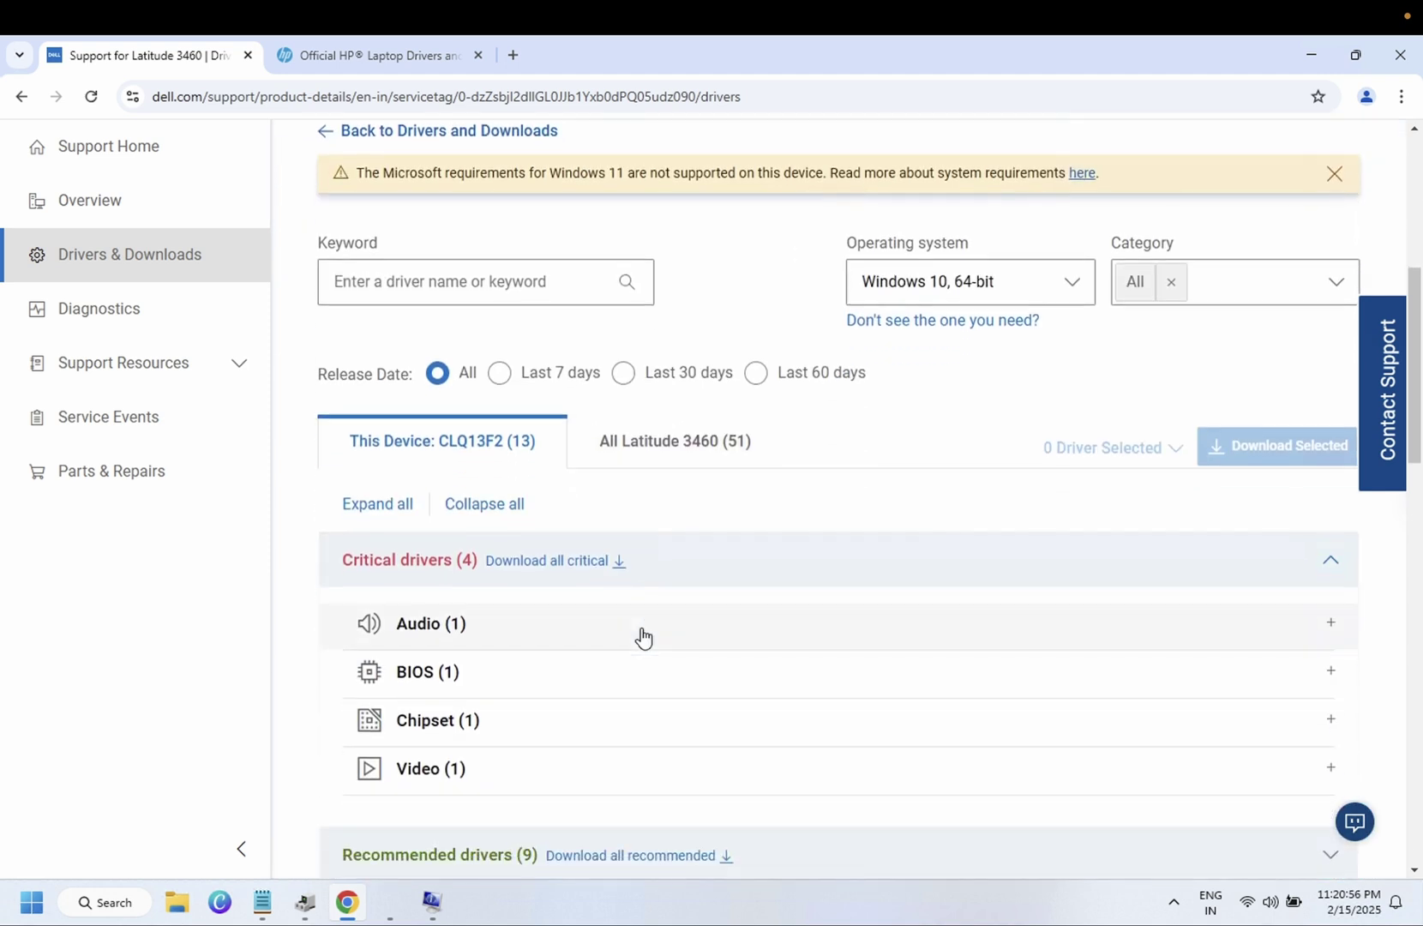
click(485, 616)
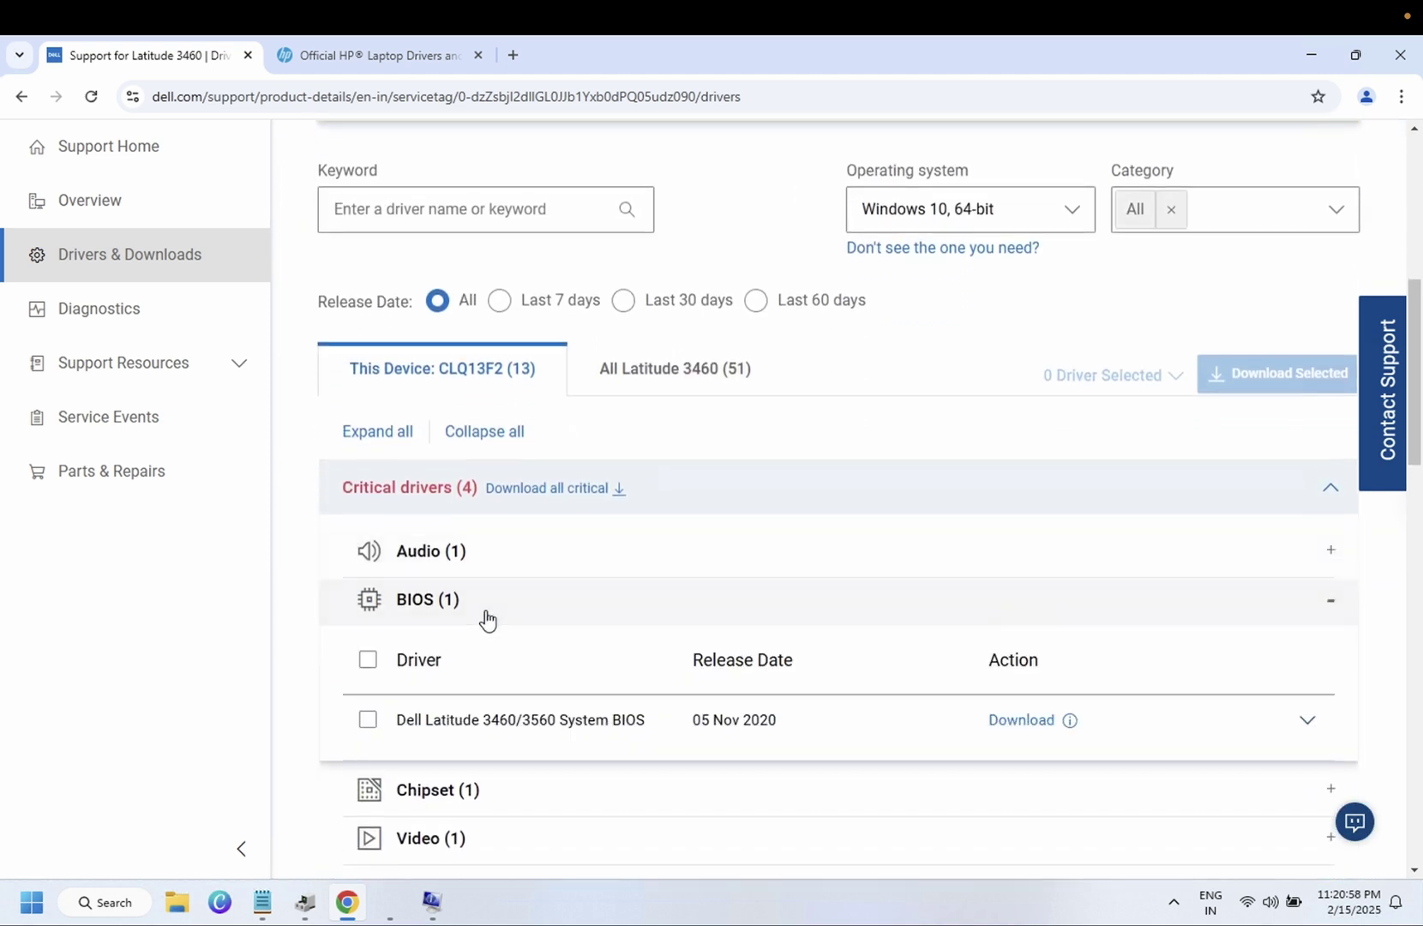
click(368, 628)
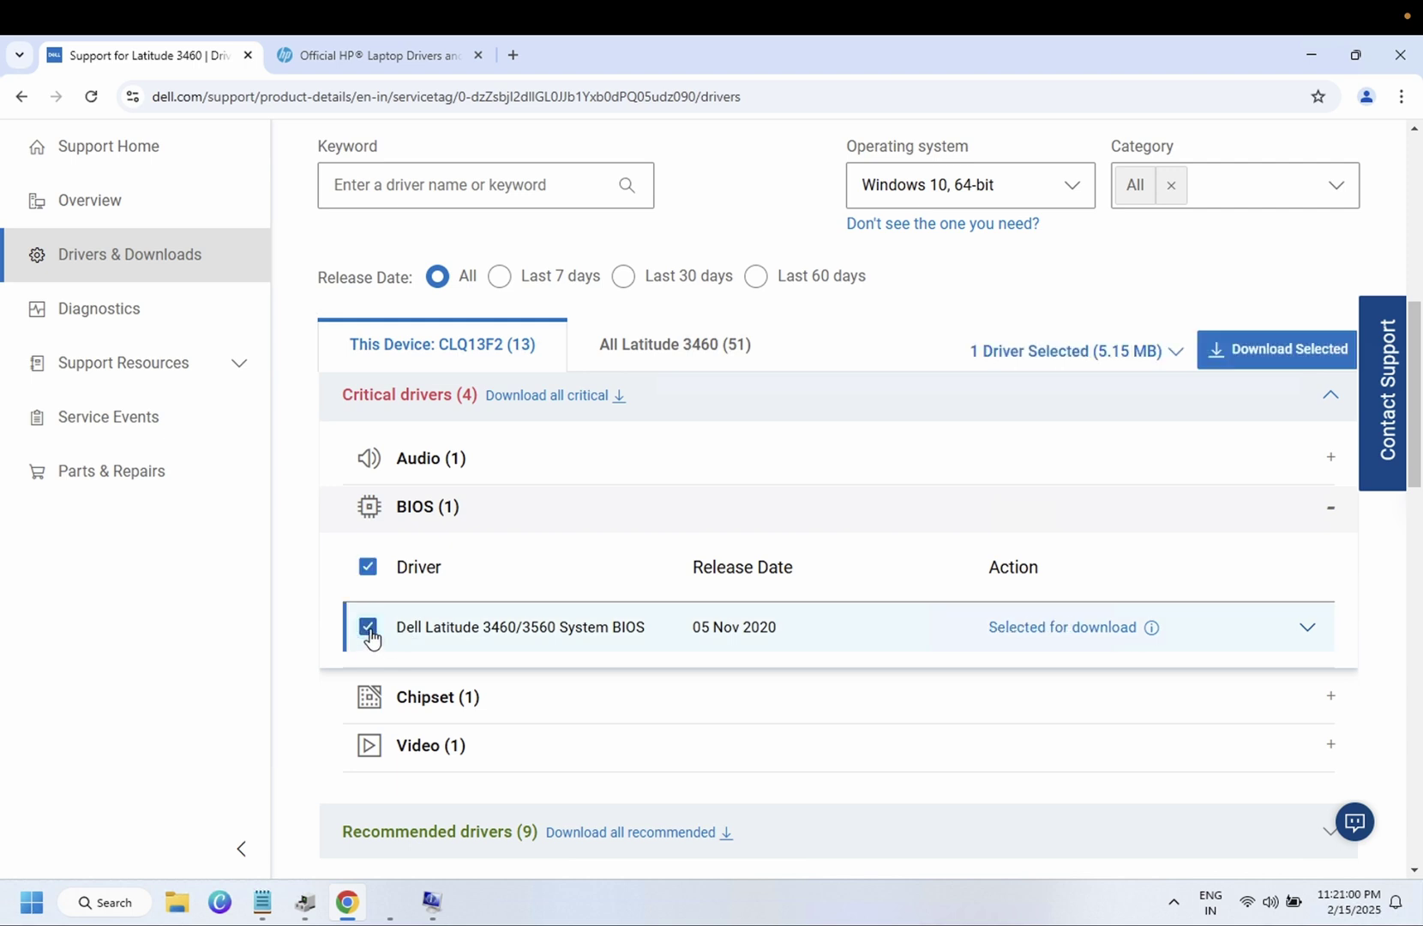
click(1257, 358)
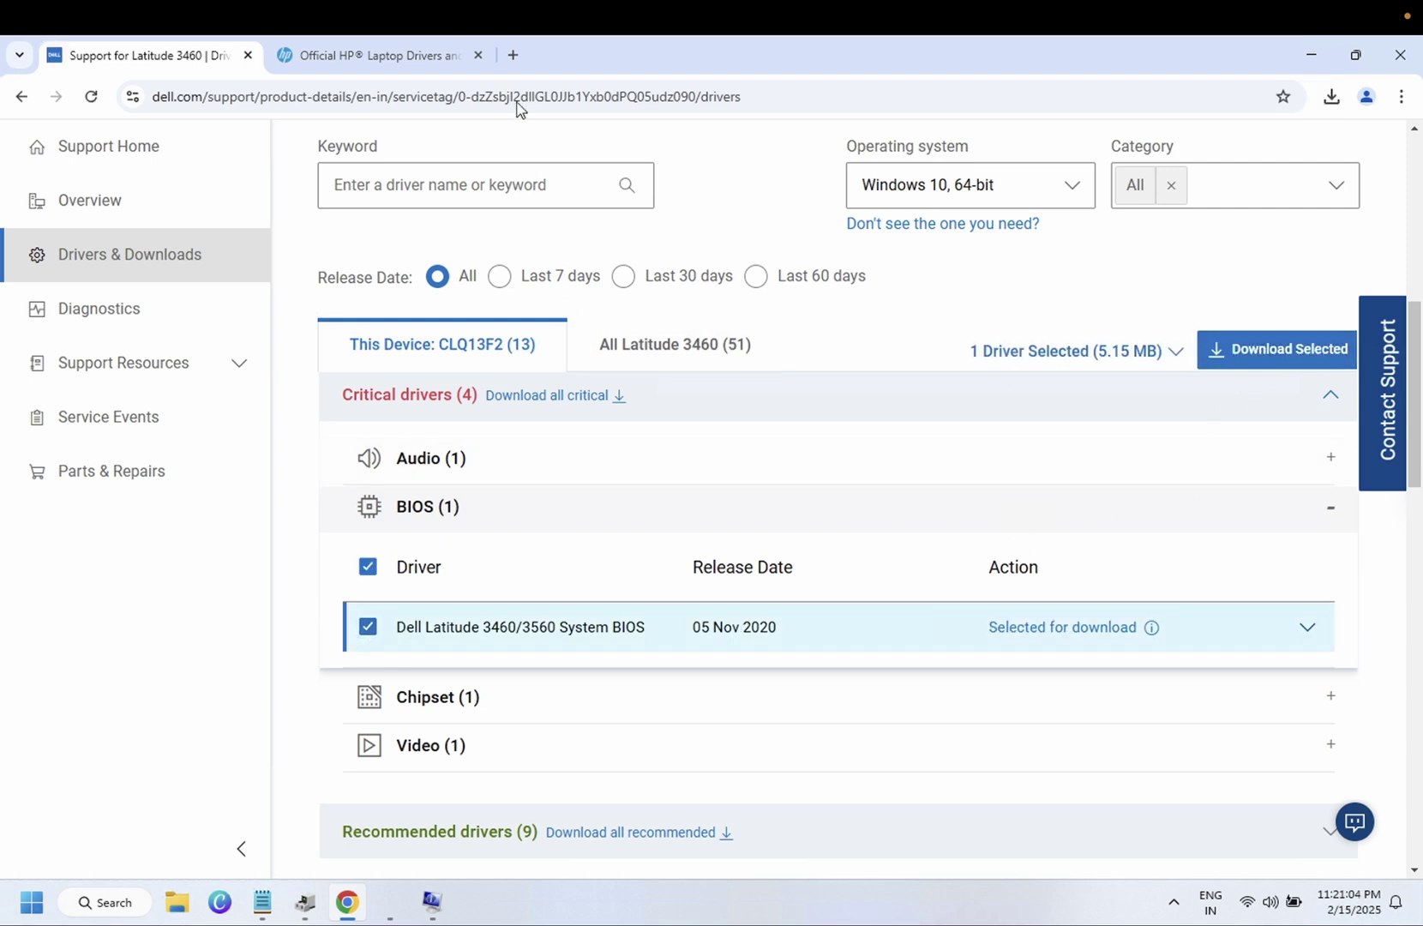
- Search Google for 'bios full form' in a new tab
click(512, 55)
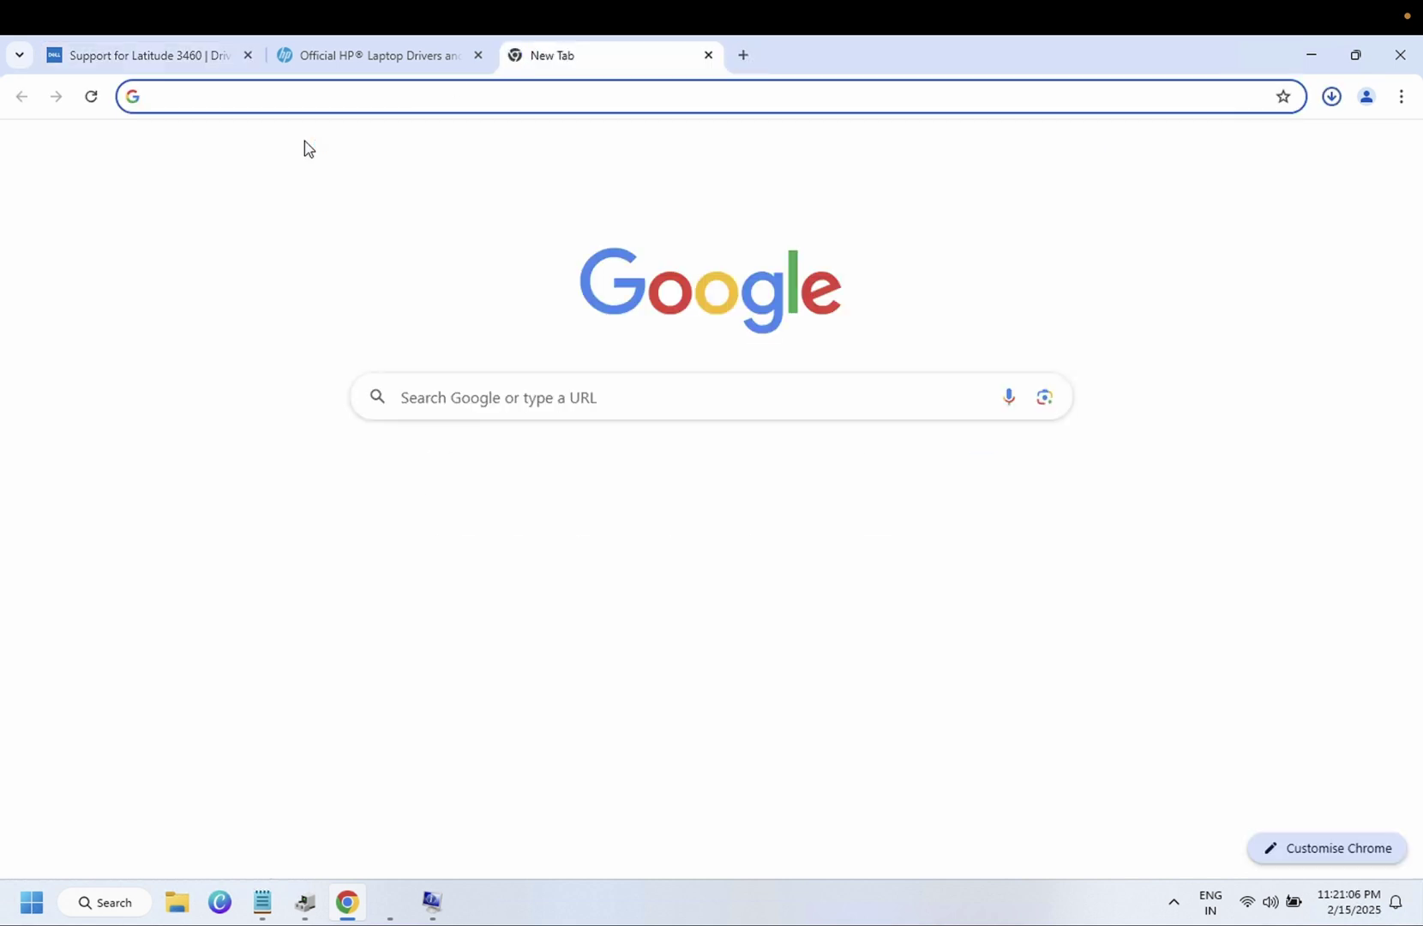
text(bios )
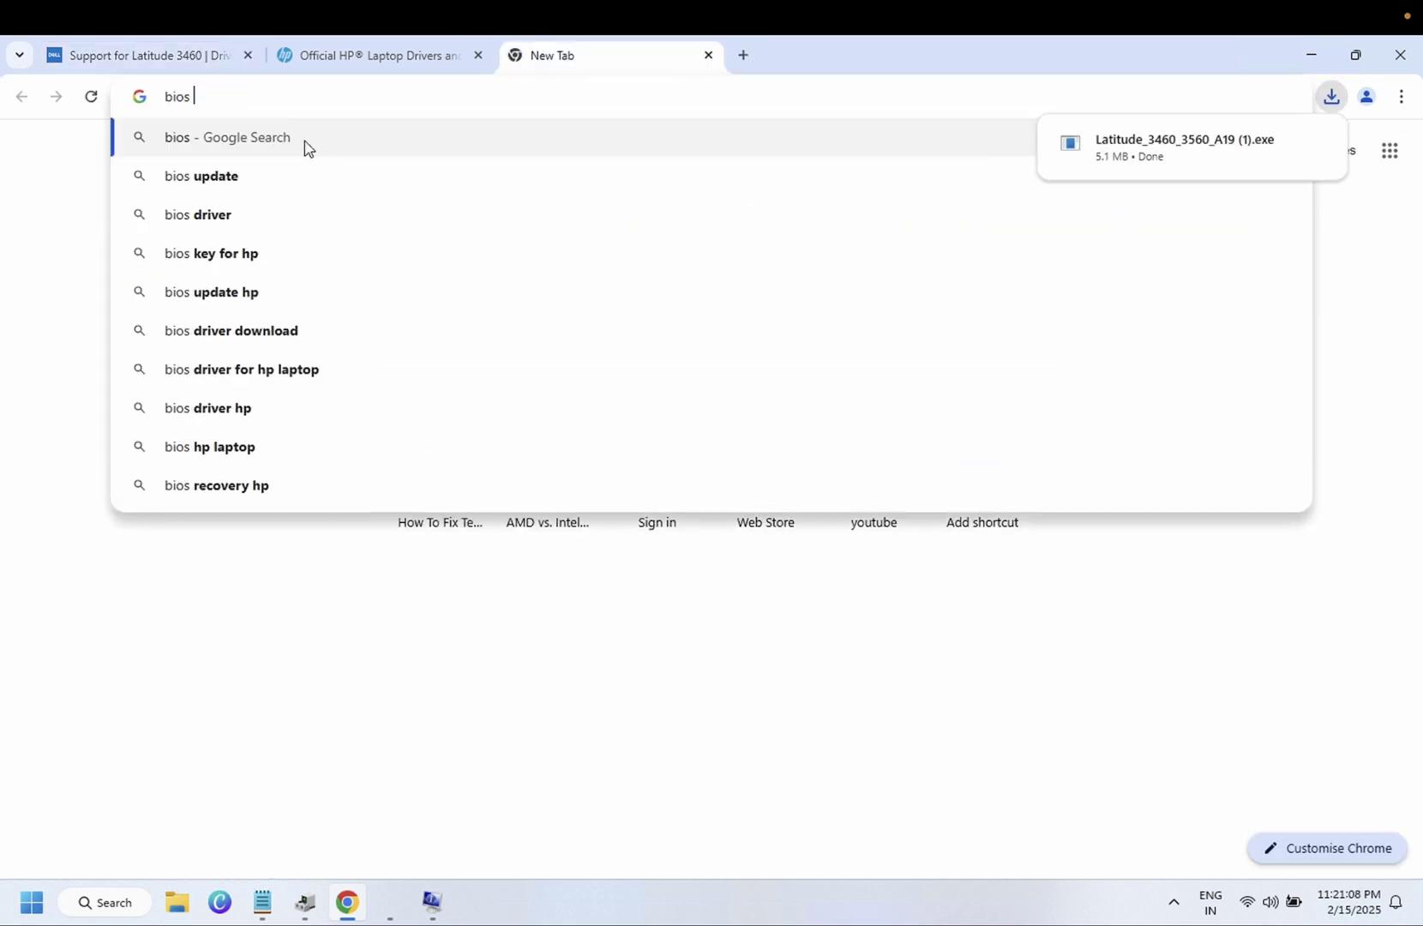
text(full)
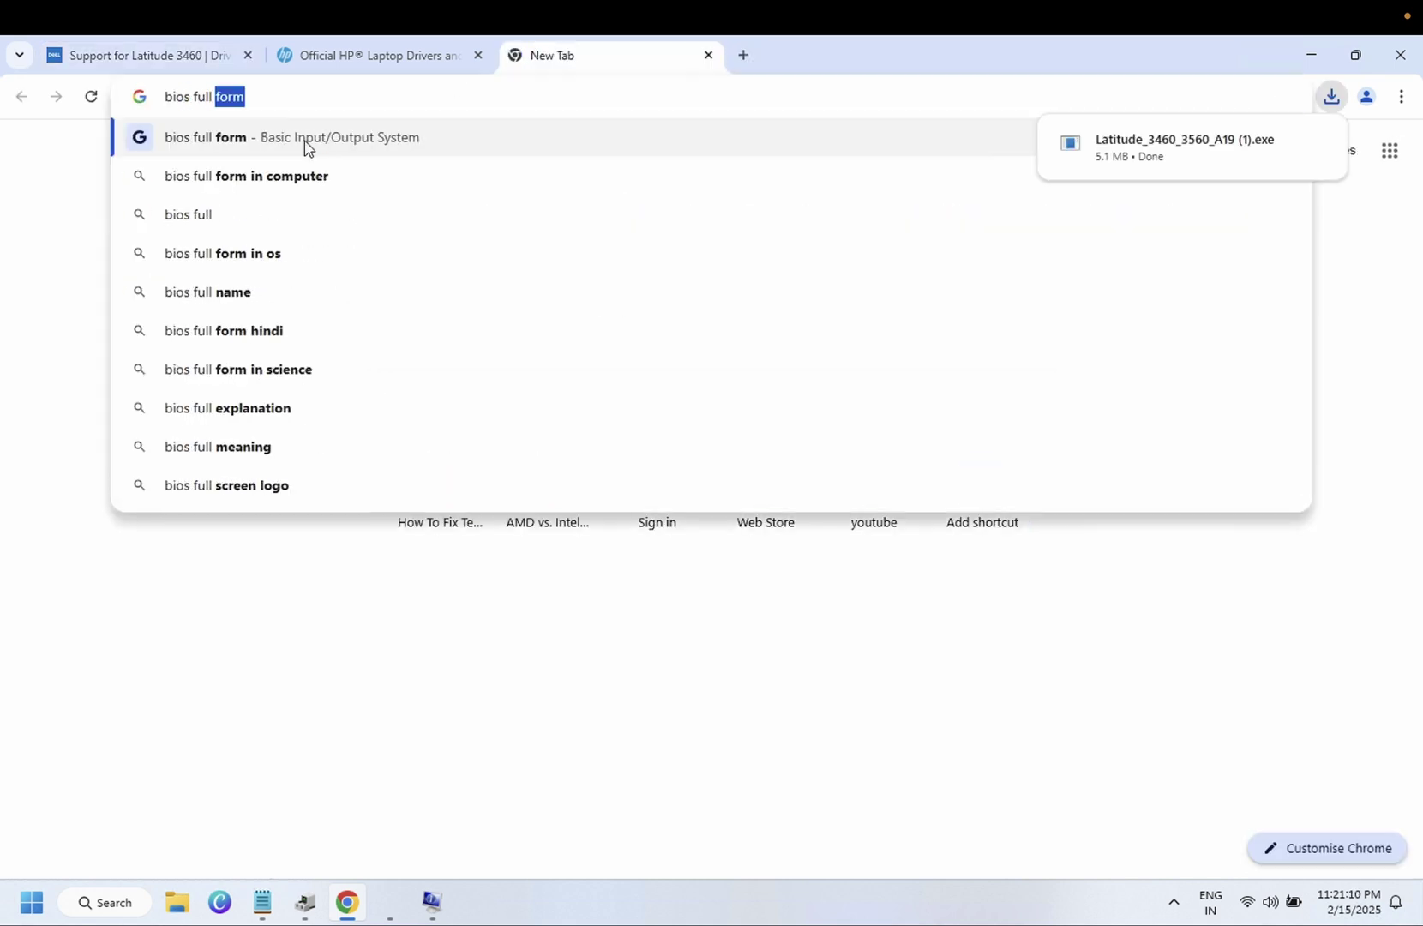
click(307, 141)
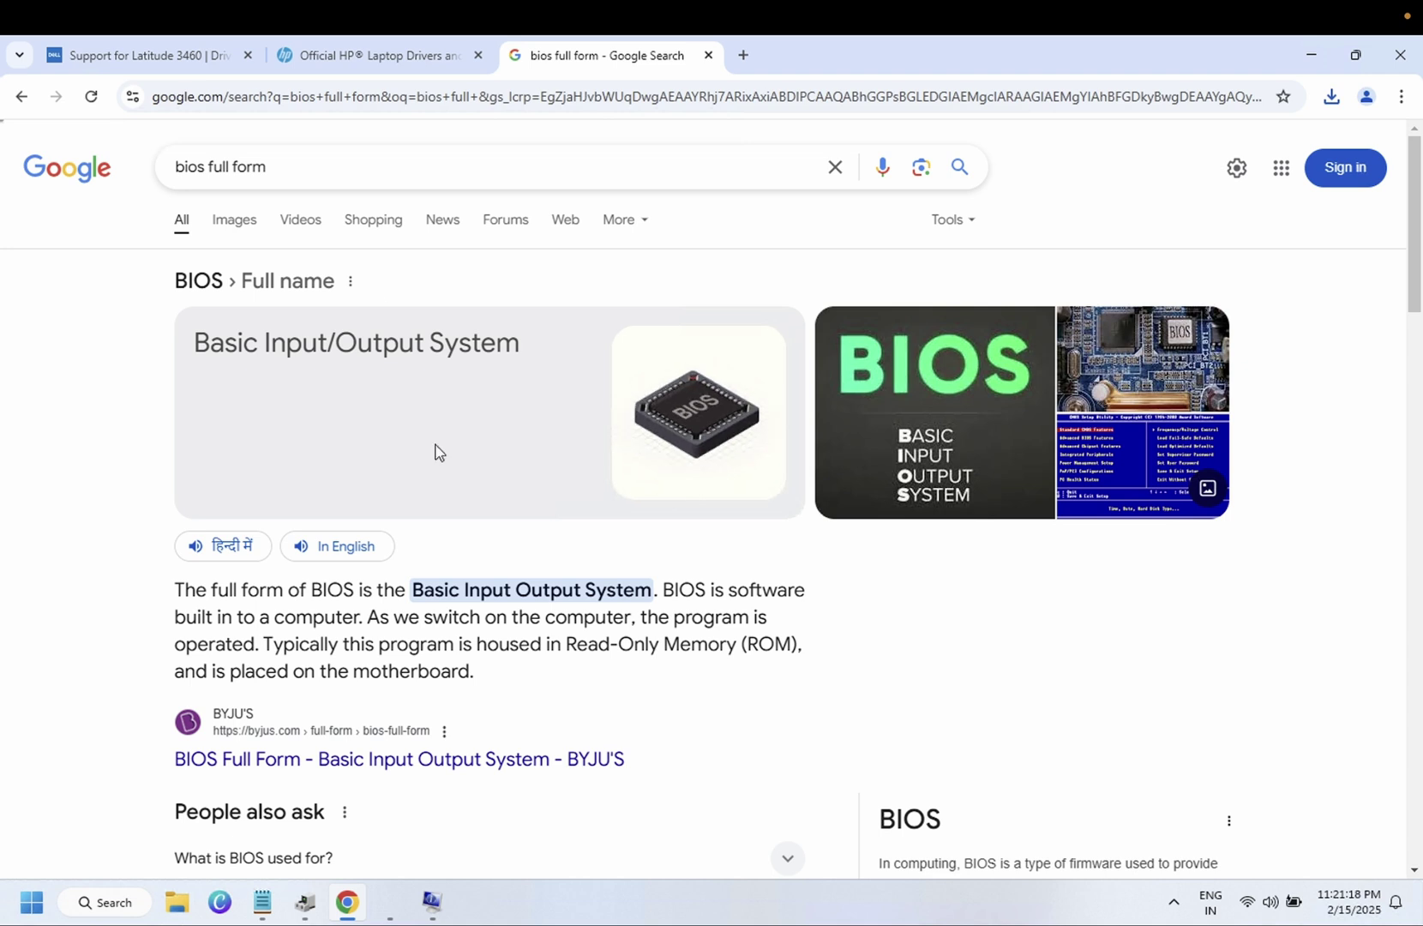
- Return to the Dell Latitude 3460 drivers tab and show the finished Latitude BIOS download
click(377, 70)
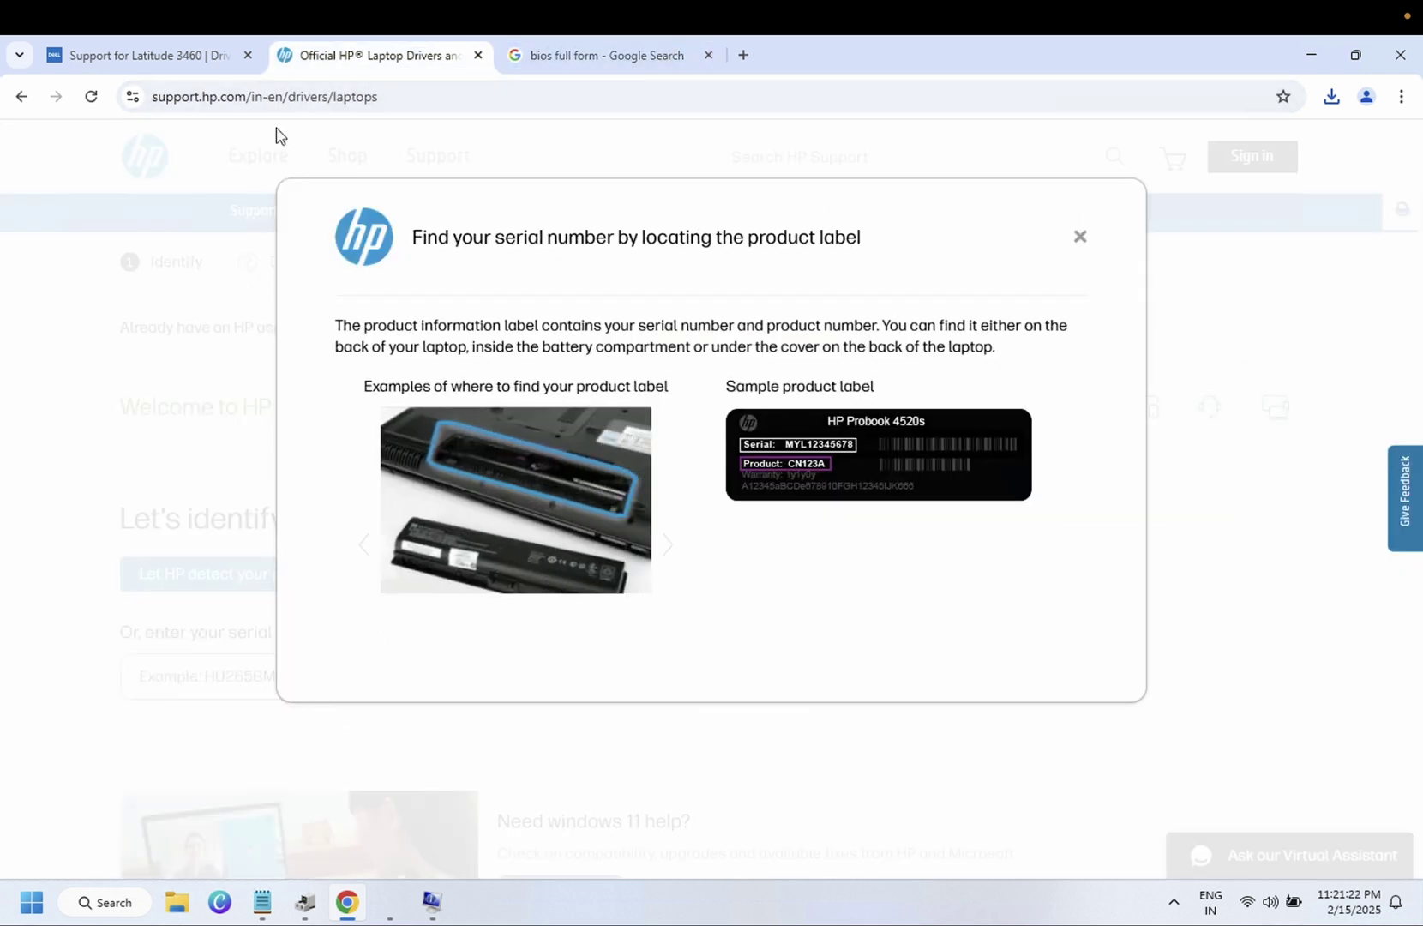
click(209, 55)
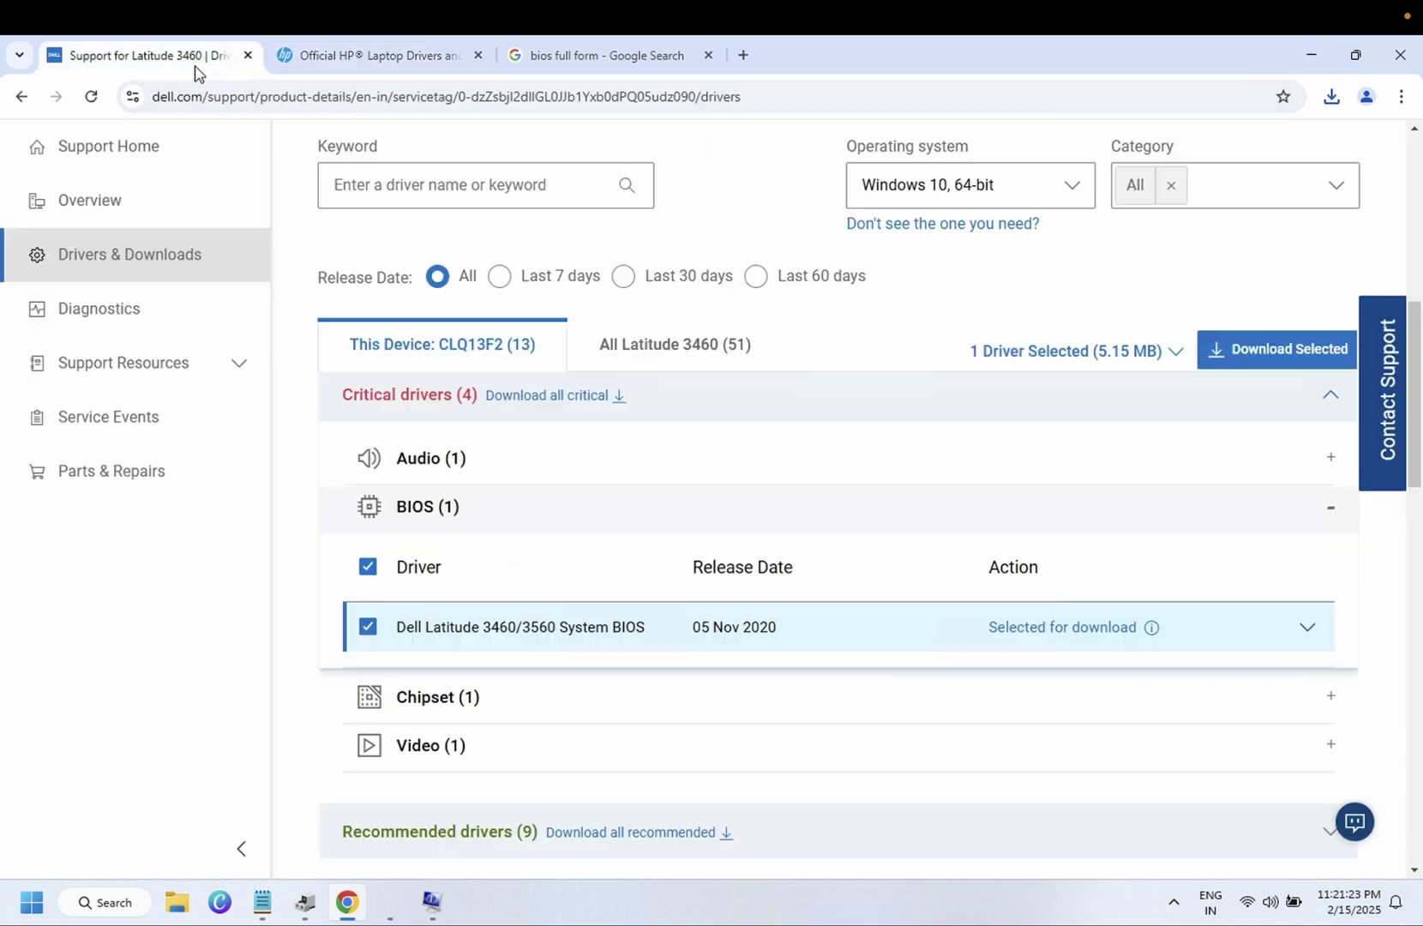
click(1331, 97)
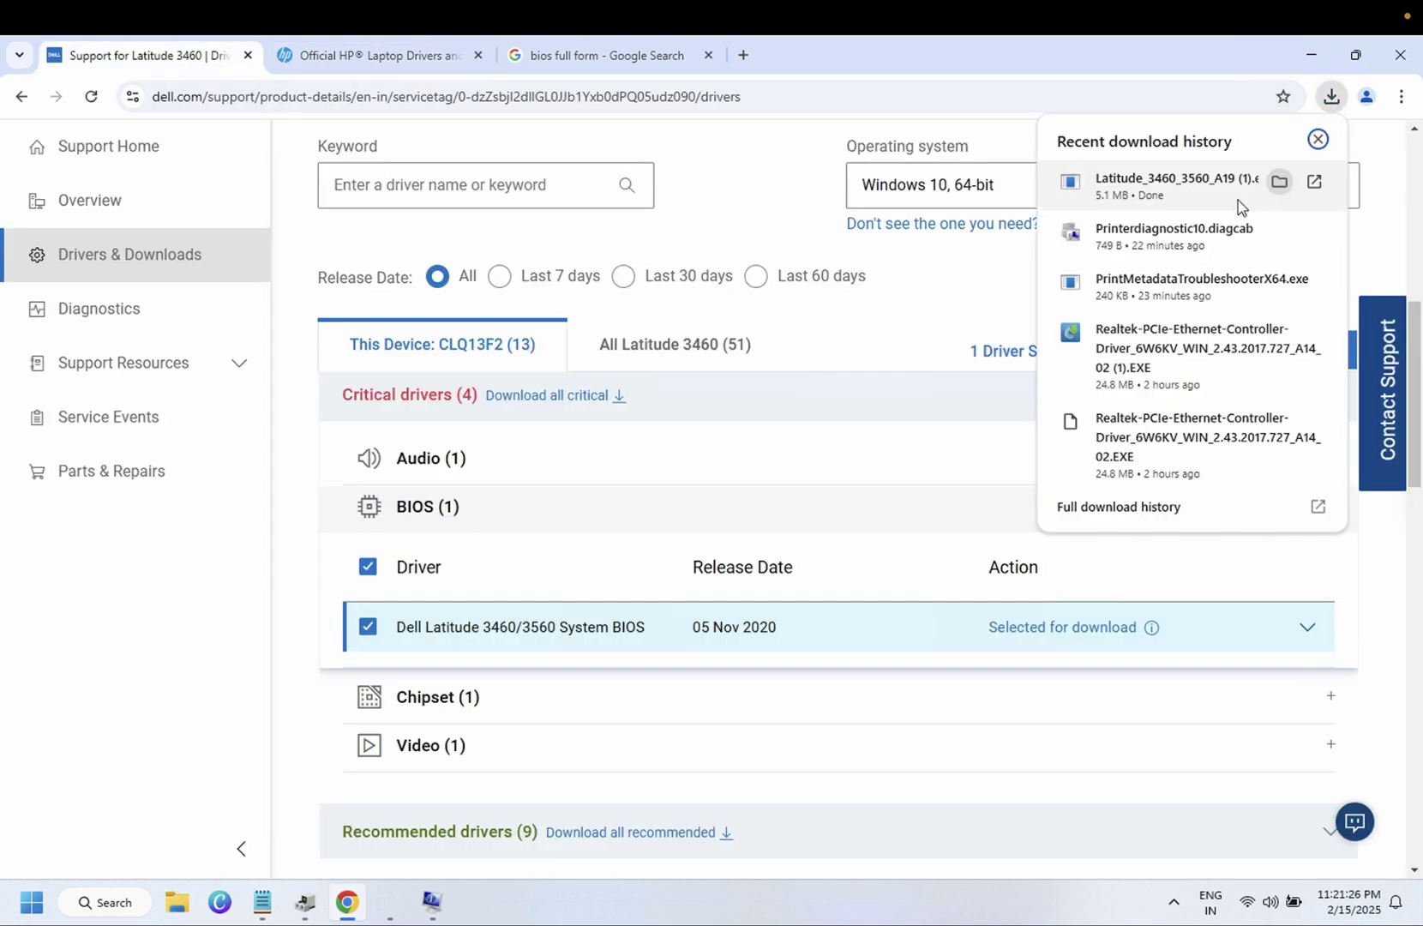
- Close Chrome, locate Latitude_3460_3560_A19 (1).exe in Downloads, then close File Explorer
click(1400, 56)
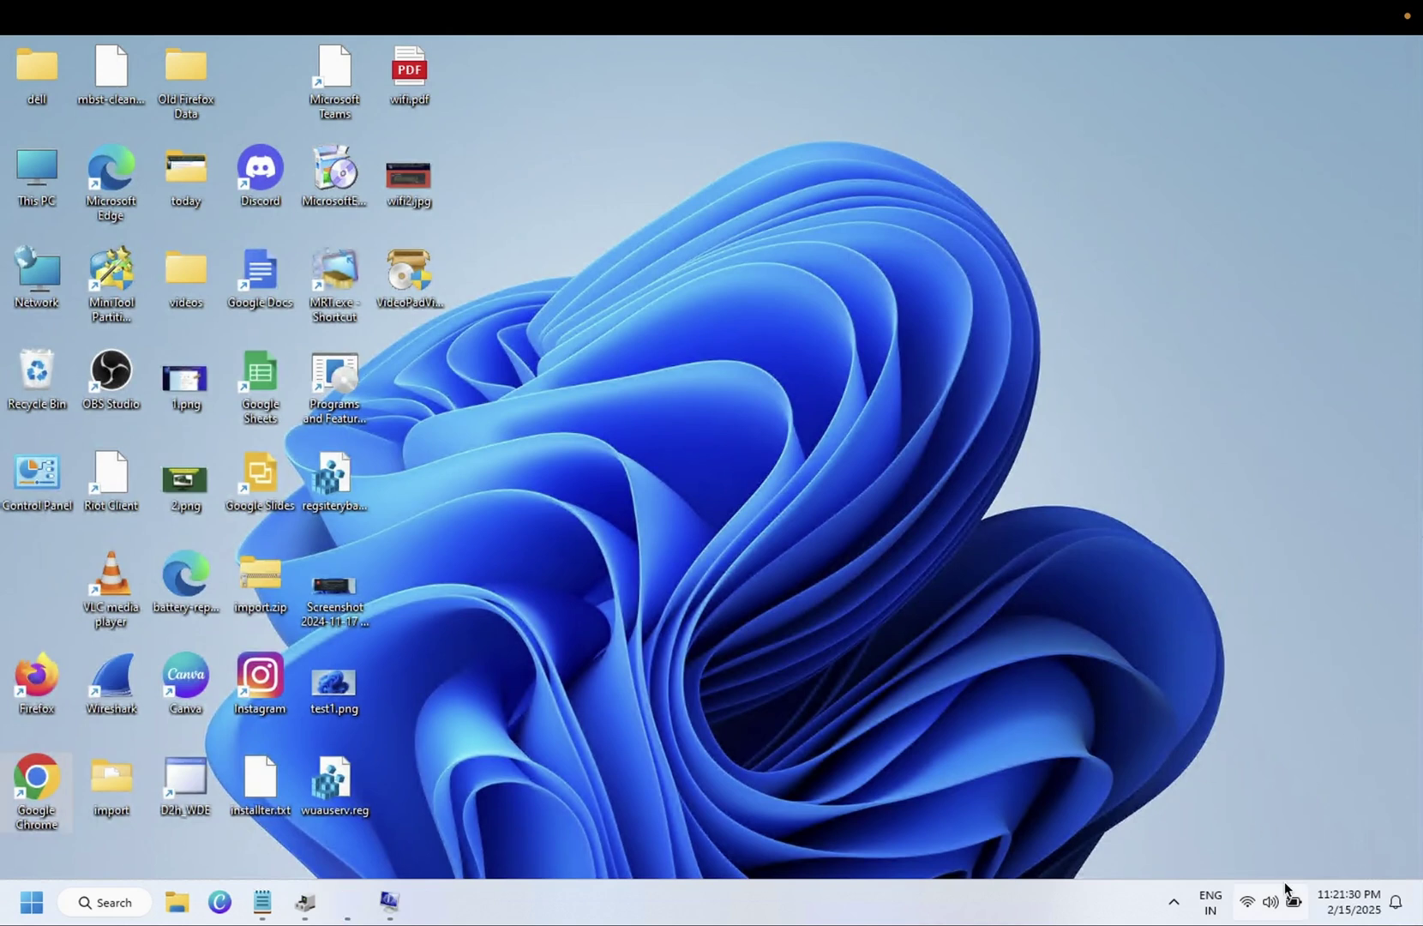
click(177, 904)
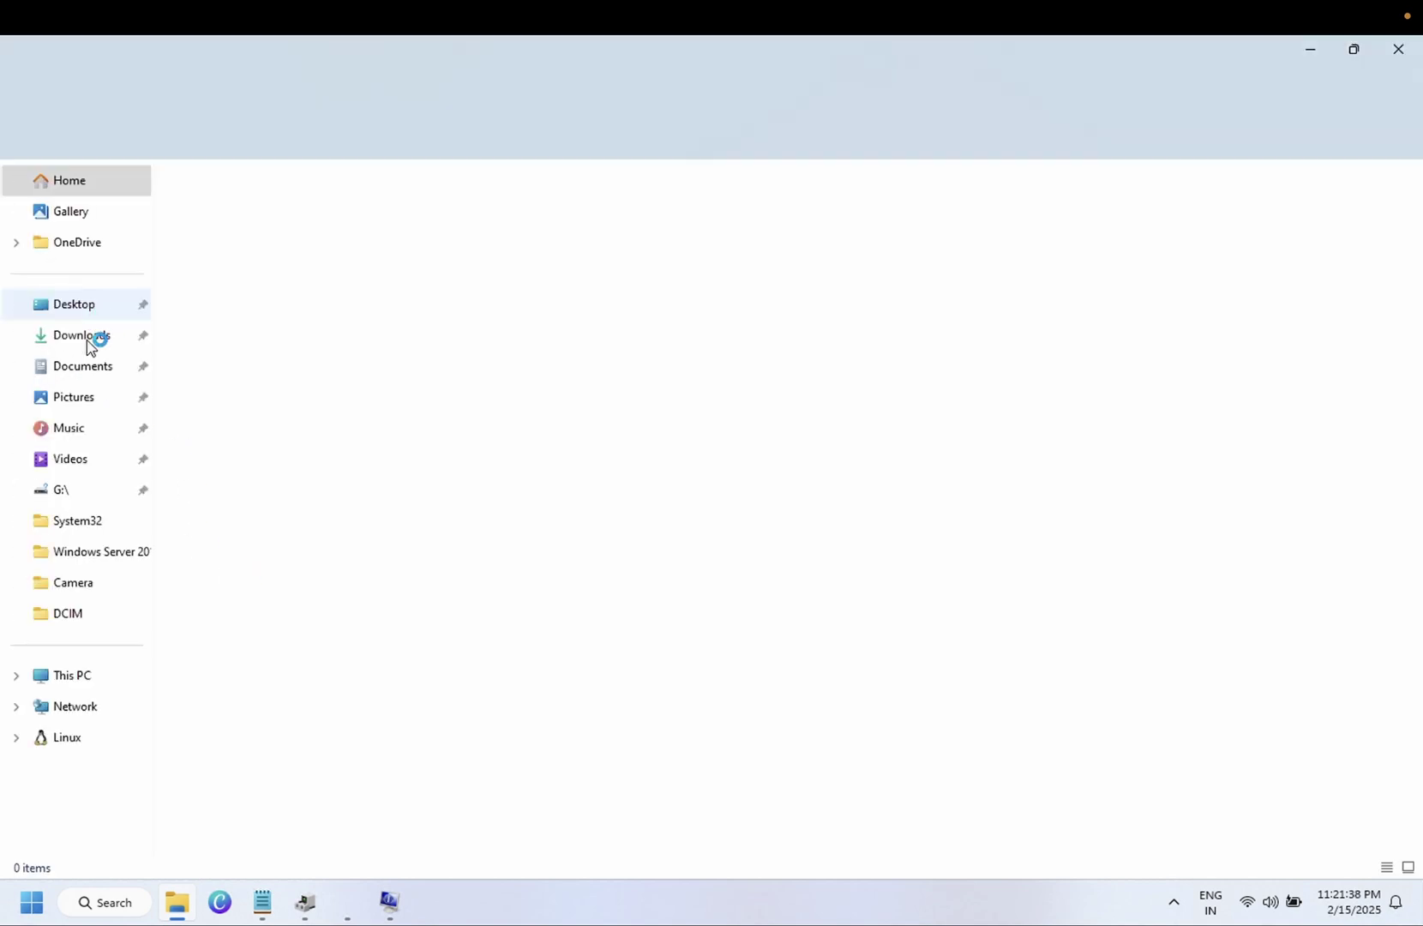
click(91, 346)
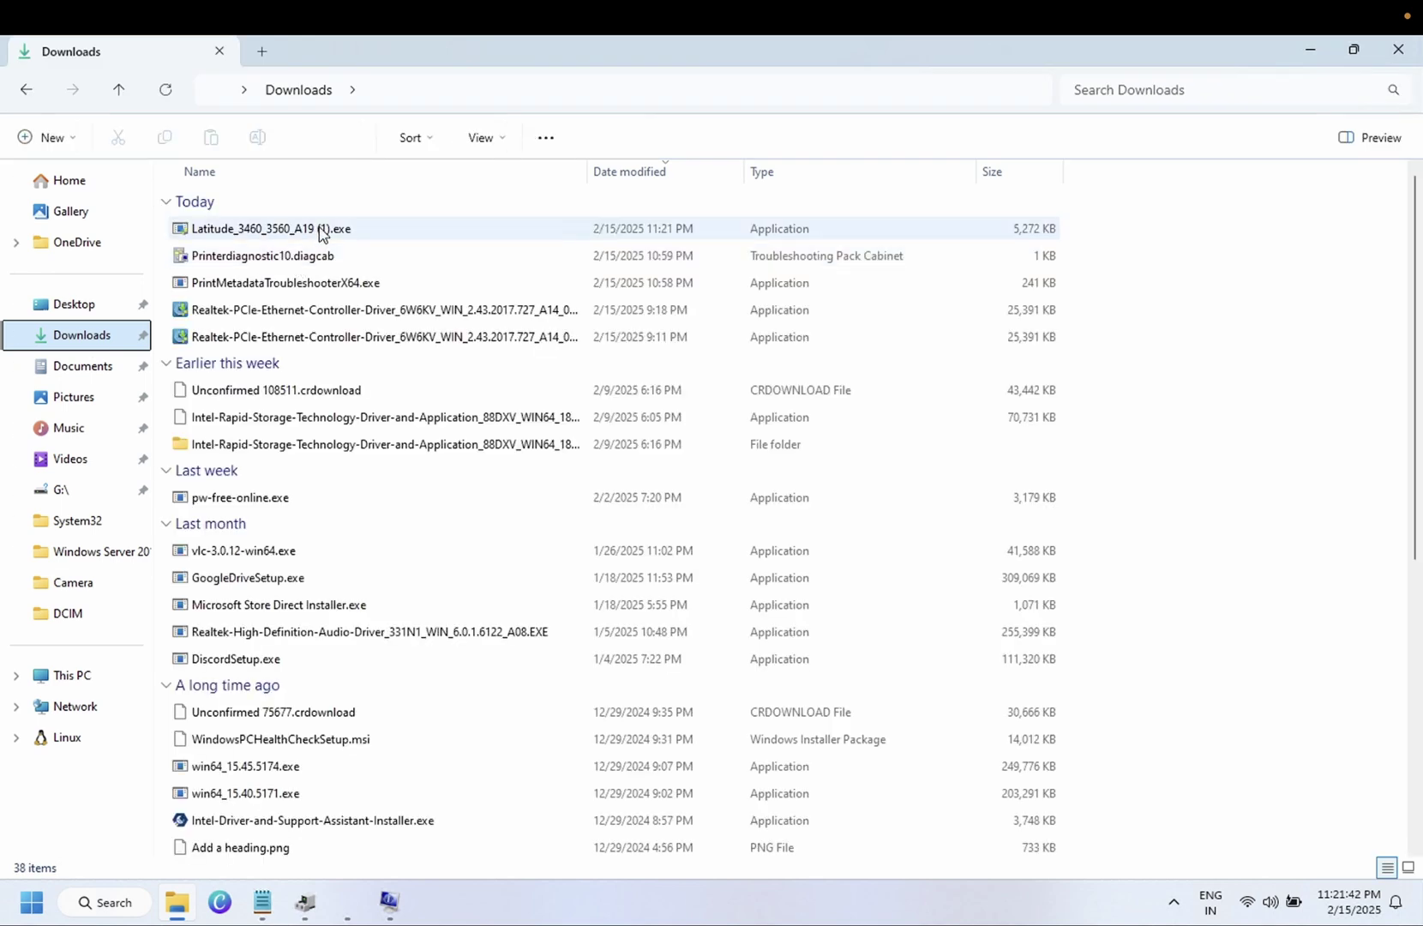
click(322, 229)
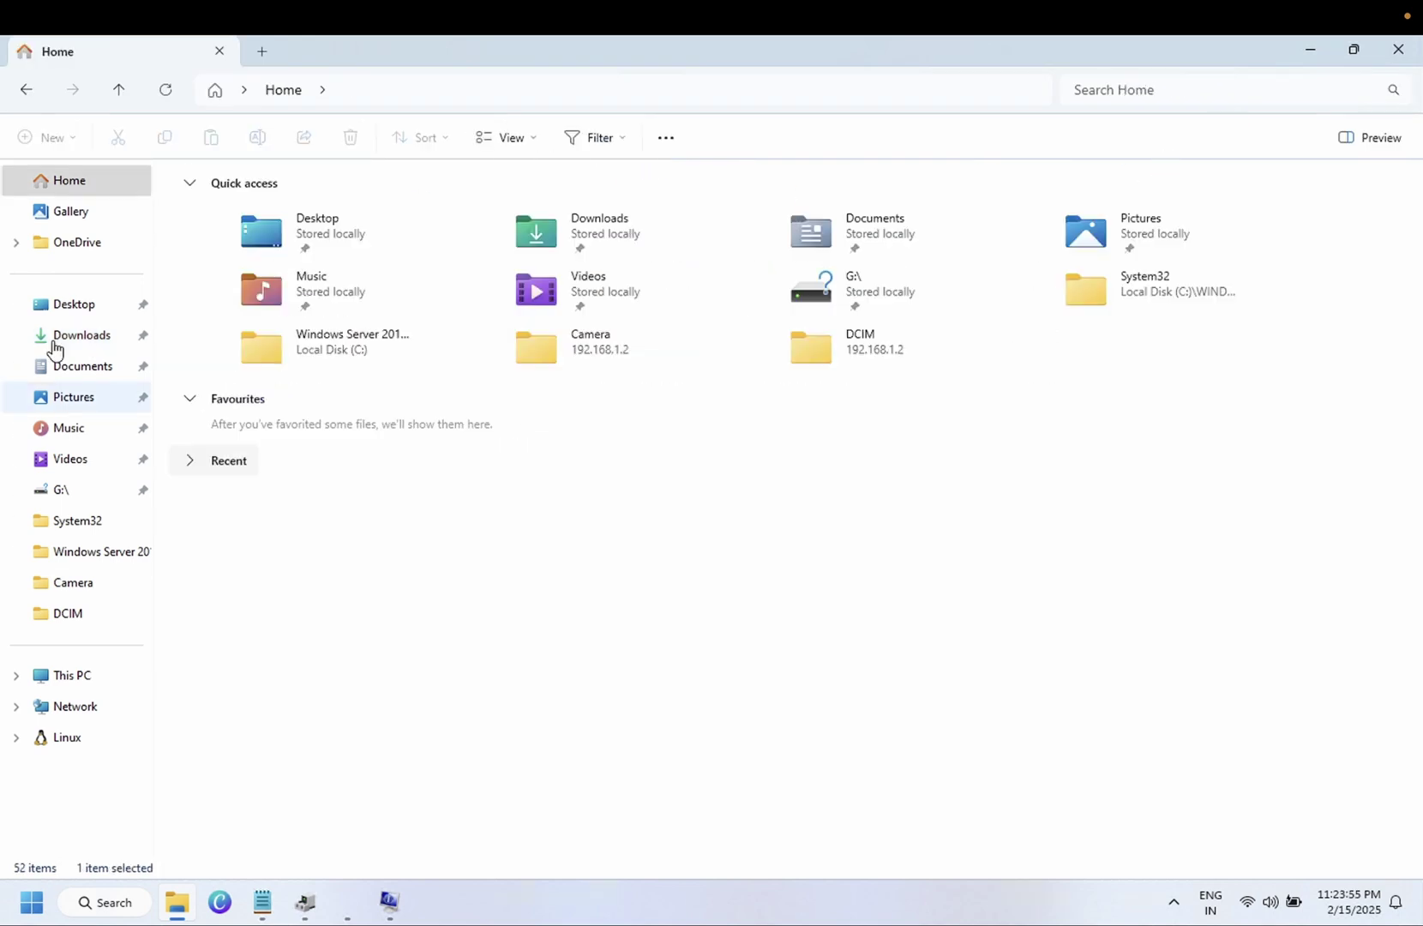
click(57, 340)
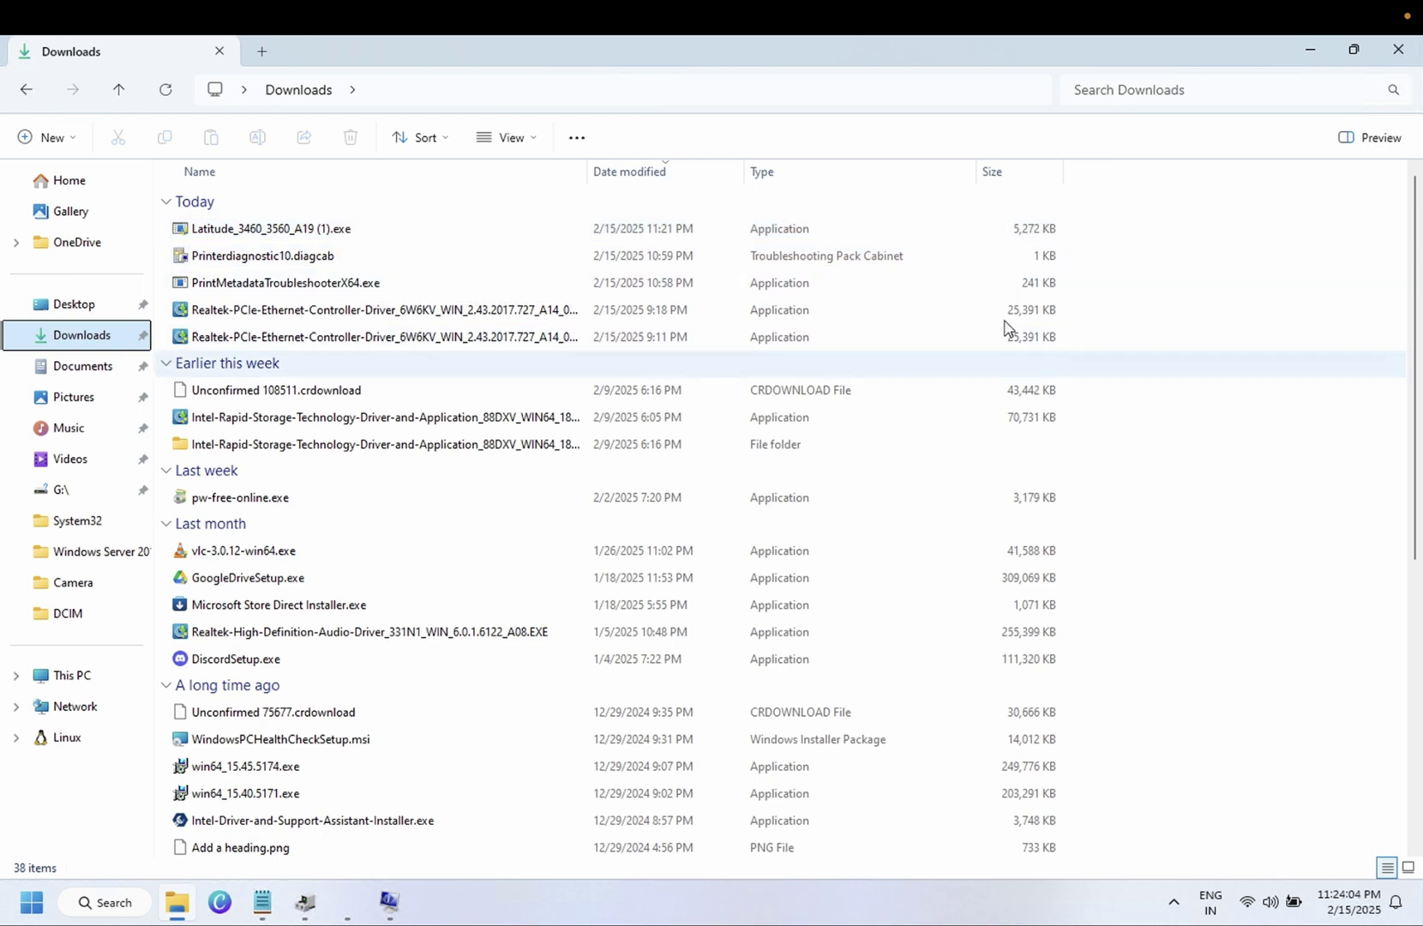
click(1397, 50)
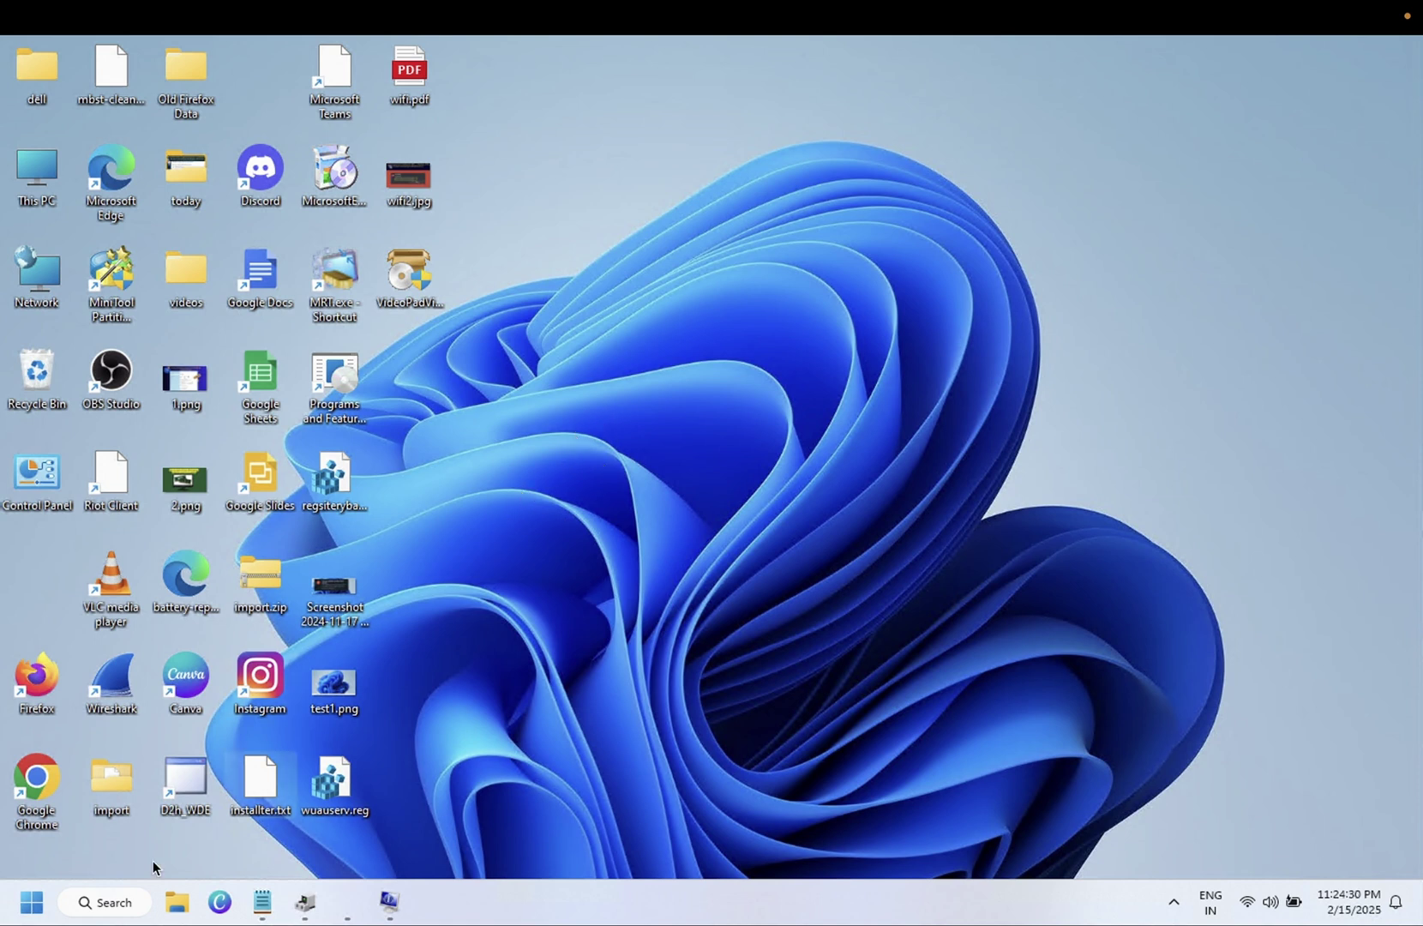
- Launch Command Prompt as administrator and maximize it
click(114, 900)
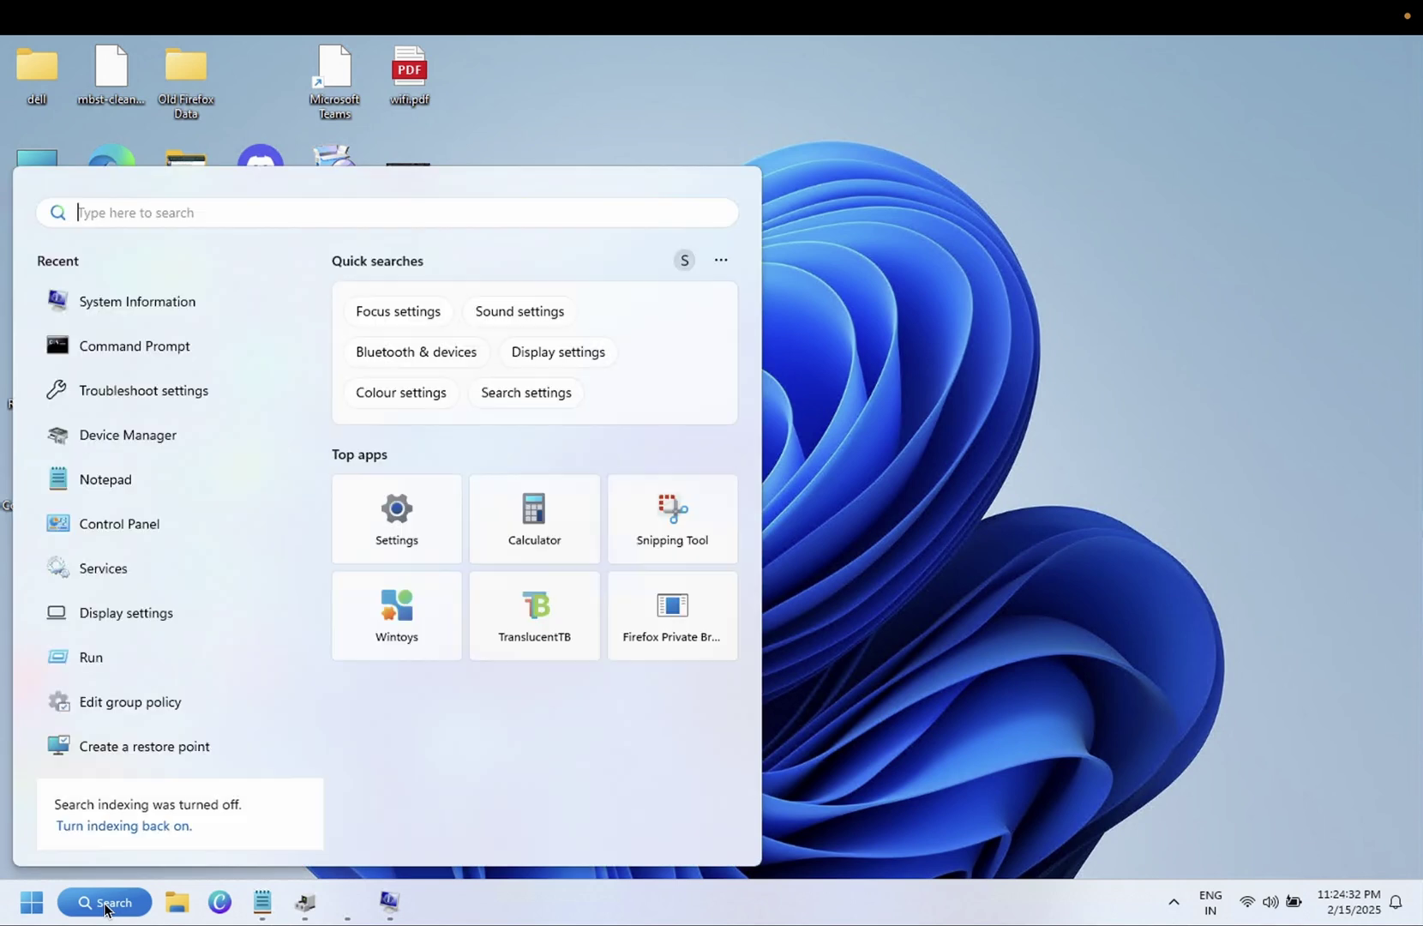
text(cmd)
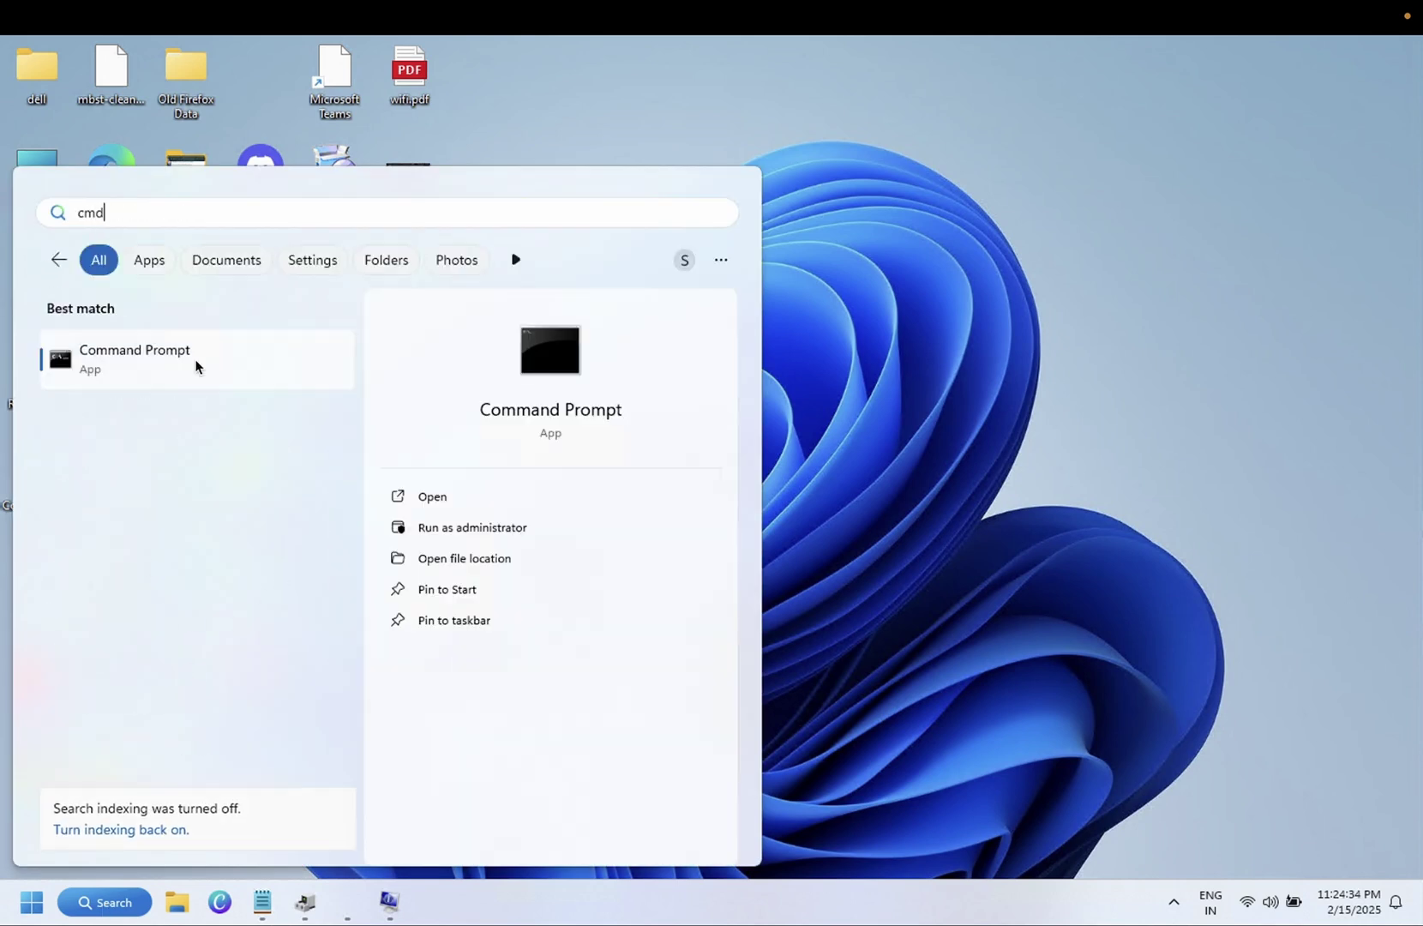
click(482, 529)
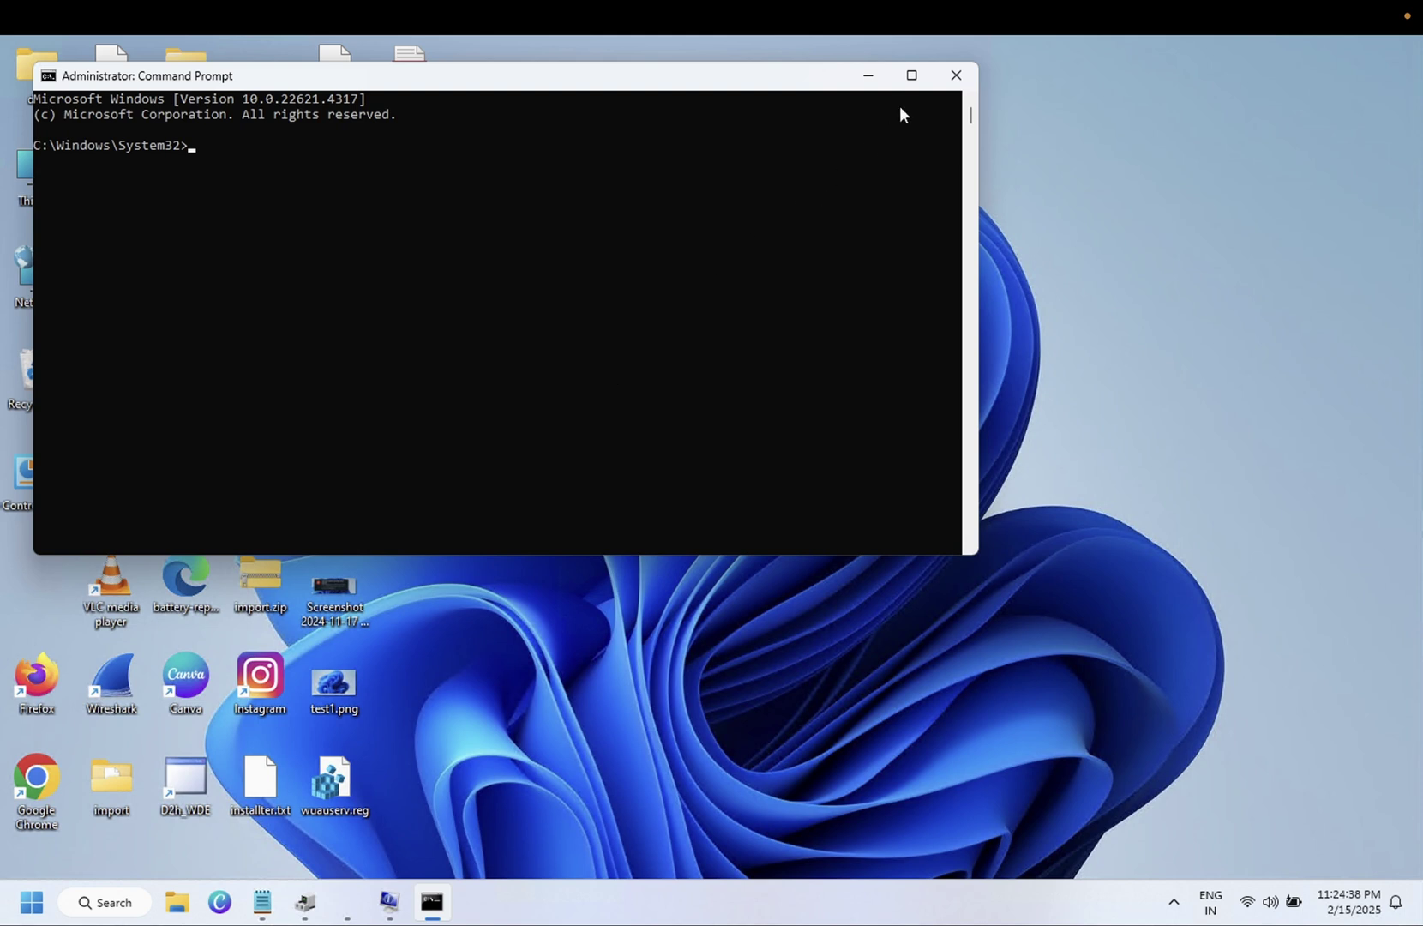
click(911, 75)
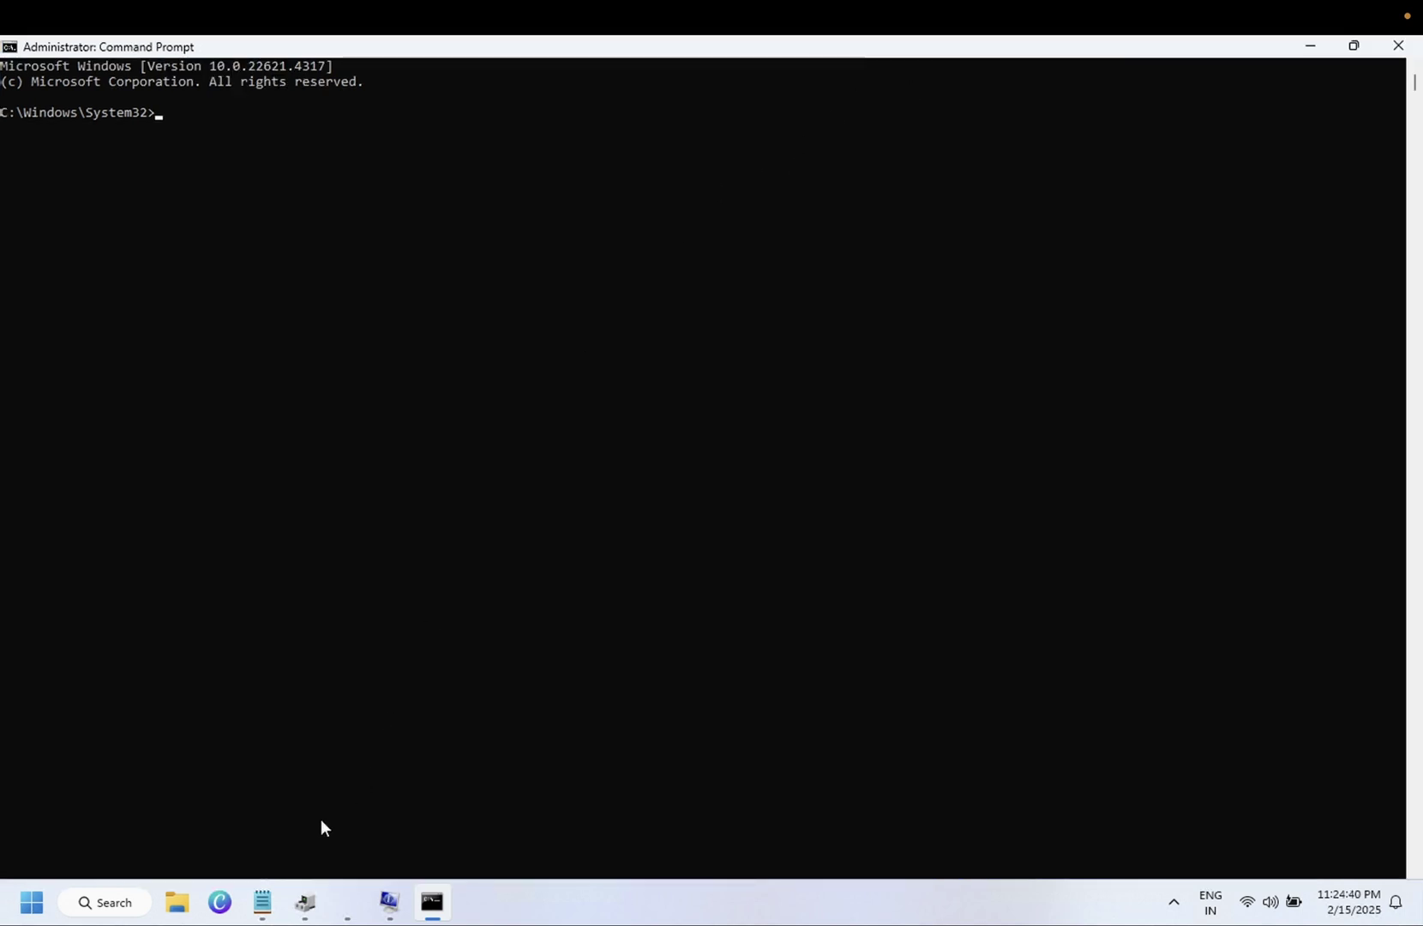
- Copy 'powercfg /batteryreport' from Notepad and run it in the console
click(274, 877)
click(263, 900)
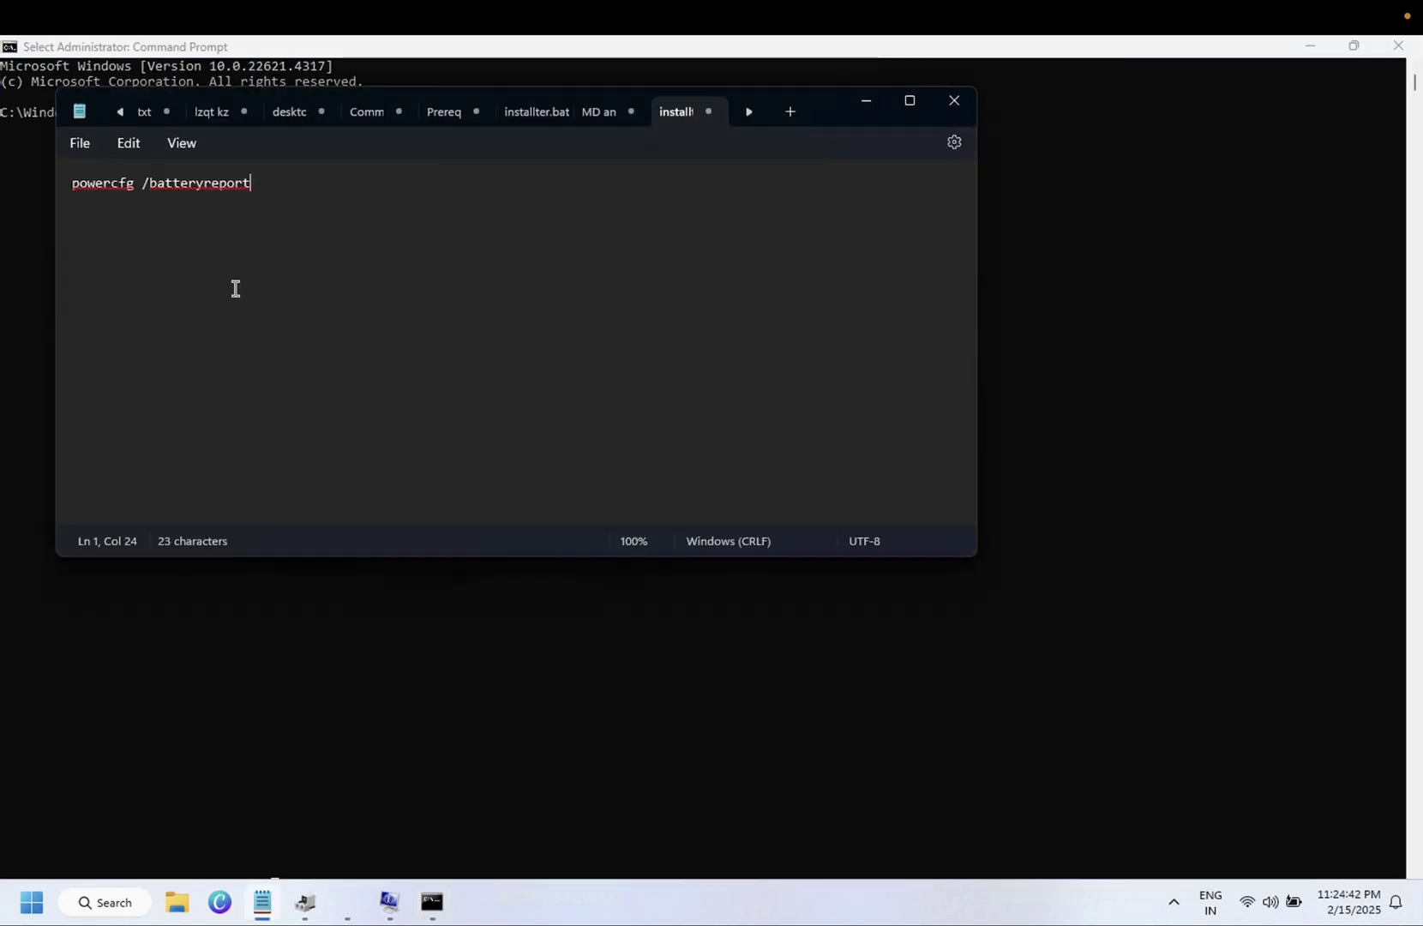
drag(276, 190, 67, 189)
key(ctrl+c)
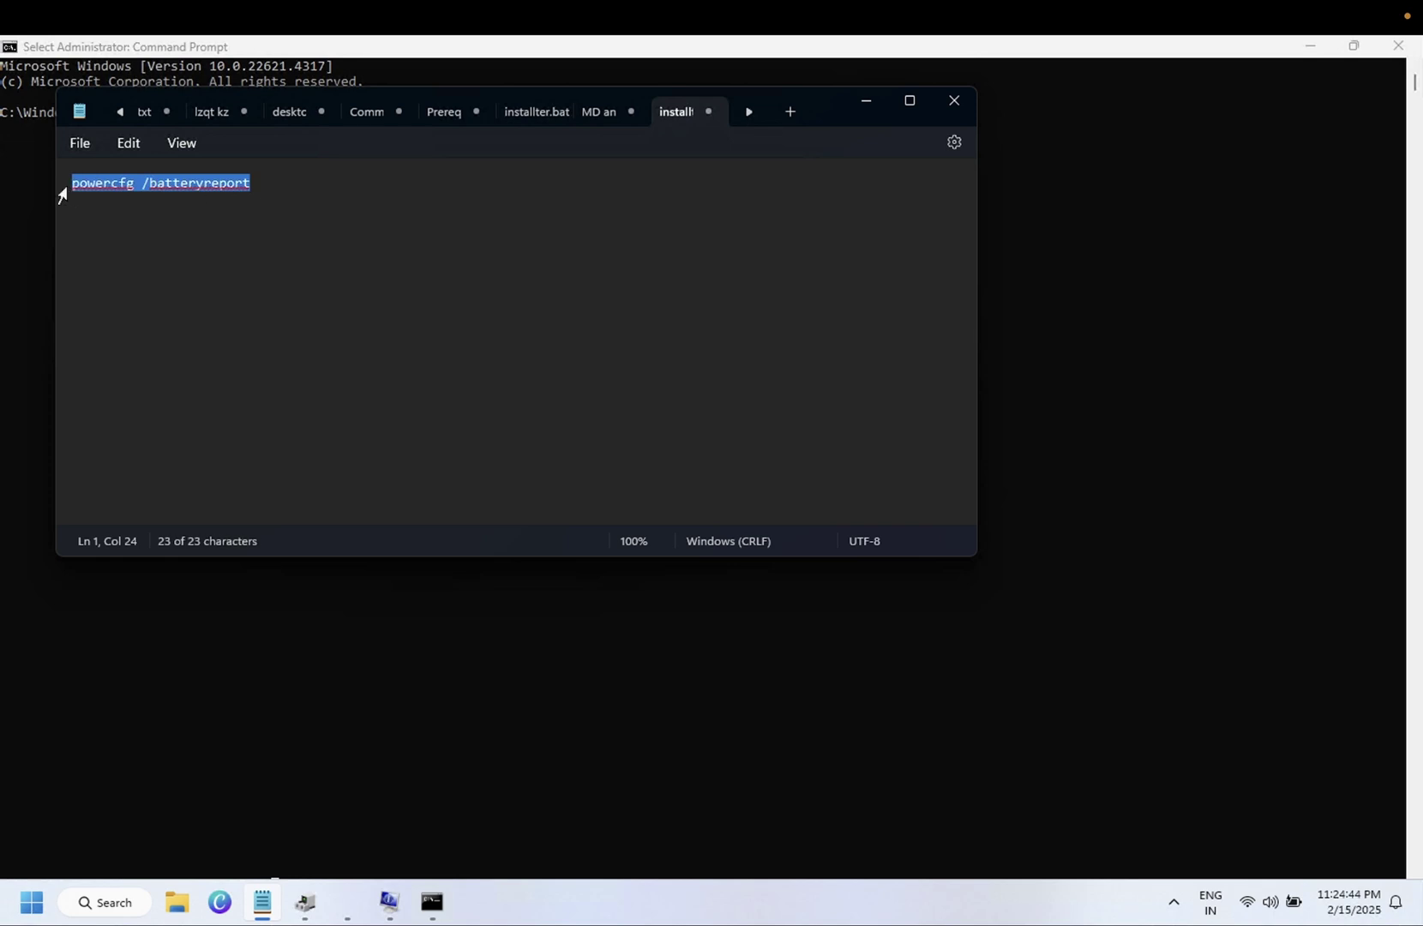
click(861, 104)
key(ctrl+v)
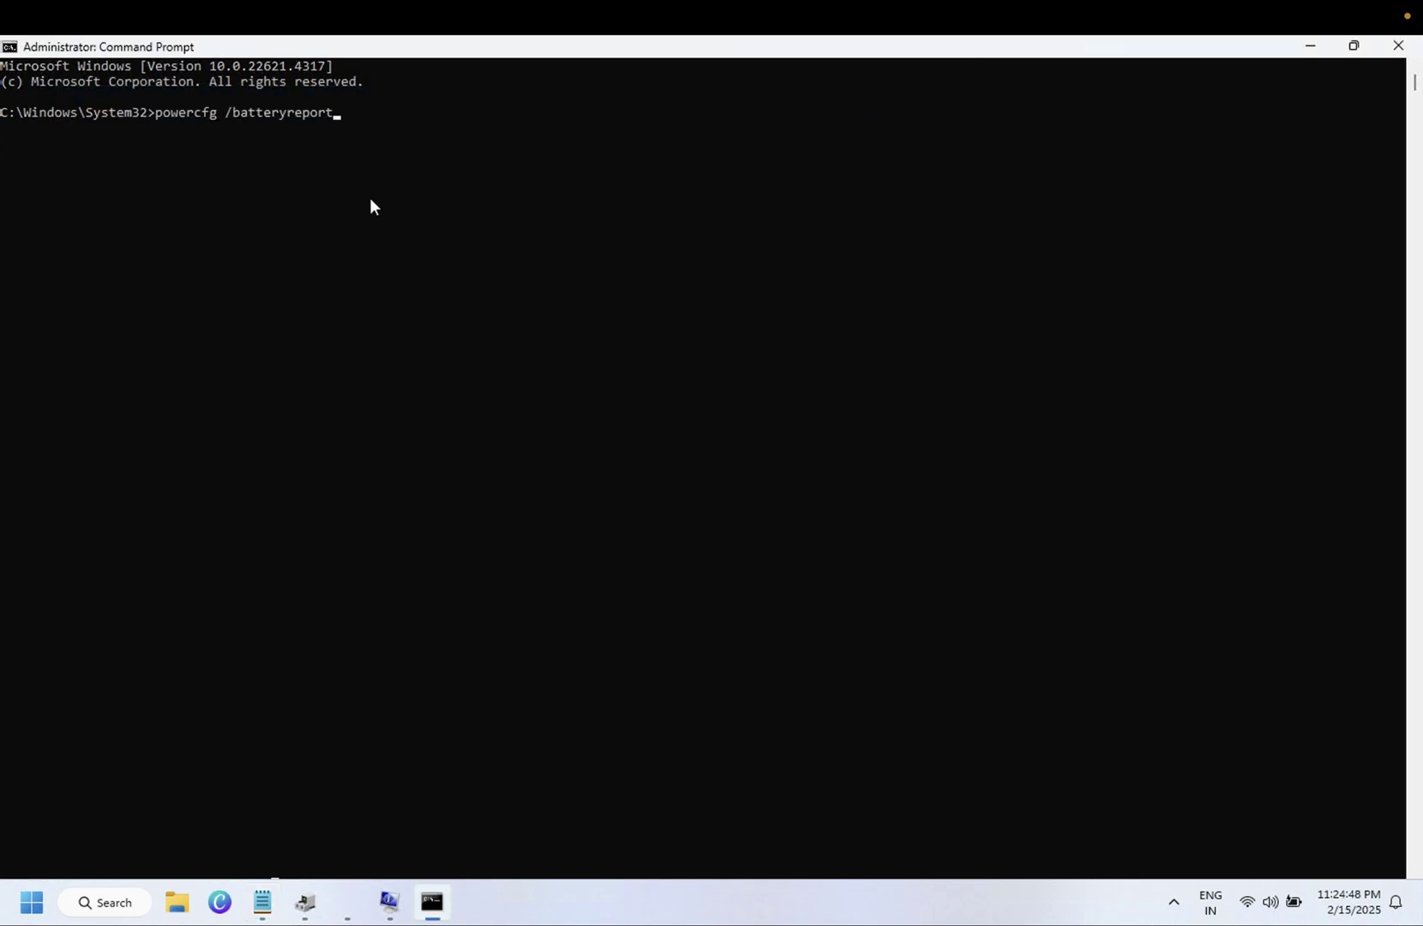
key(Return)
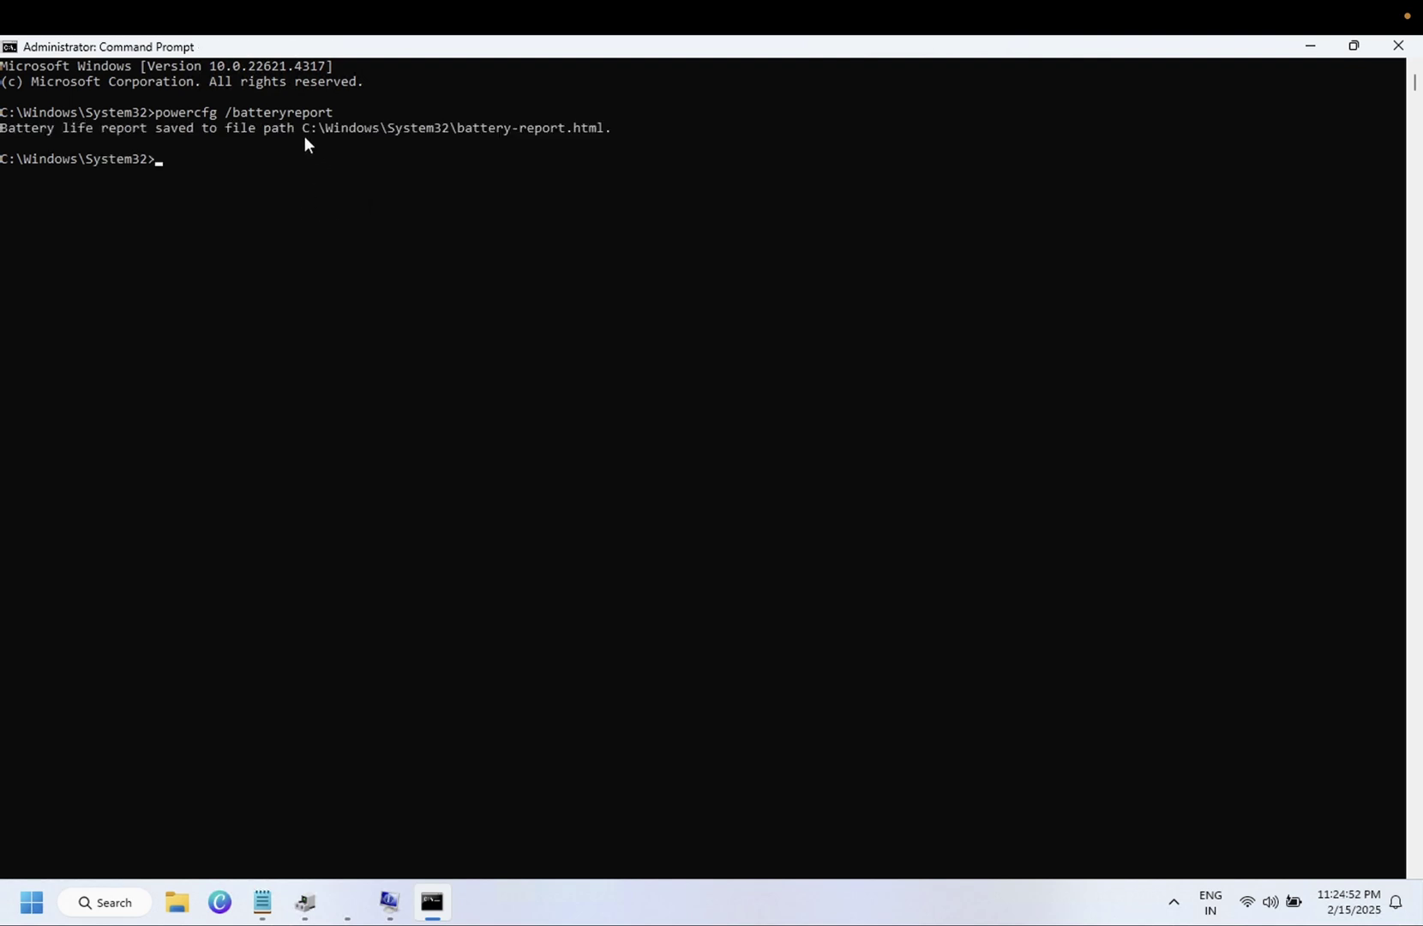
- Copy the saved battery-report.html path and open the report from the prompt
drag(304, 135, 416, 132)
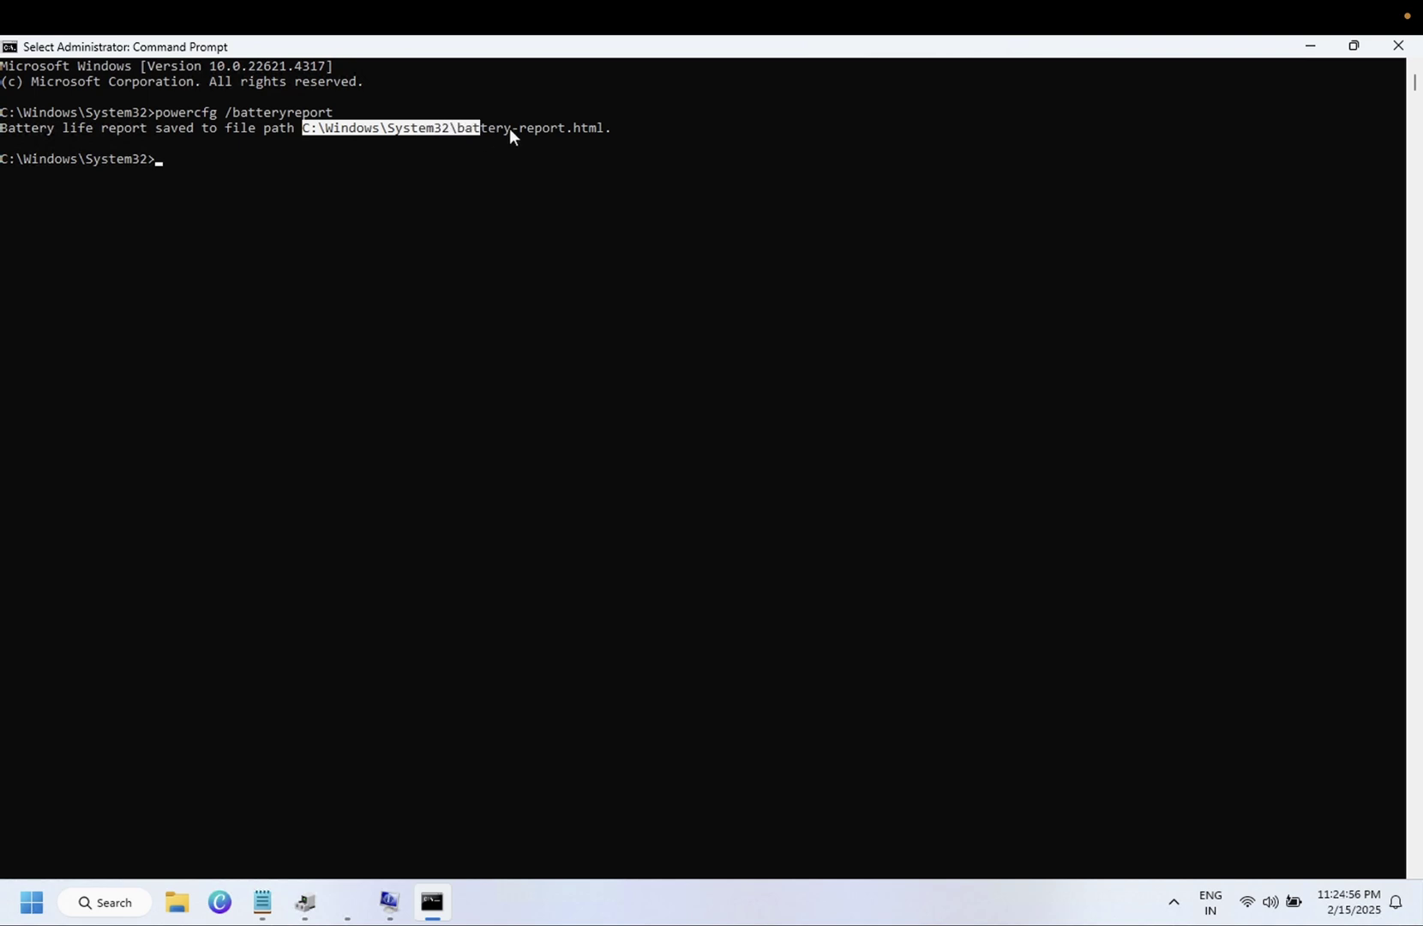
right_click(592, 134)
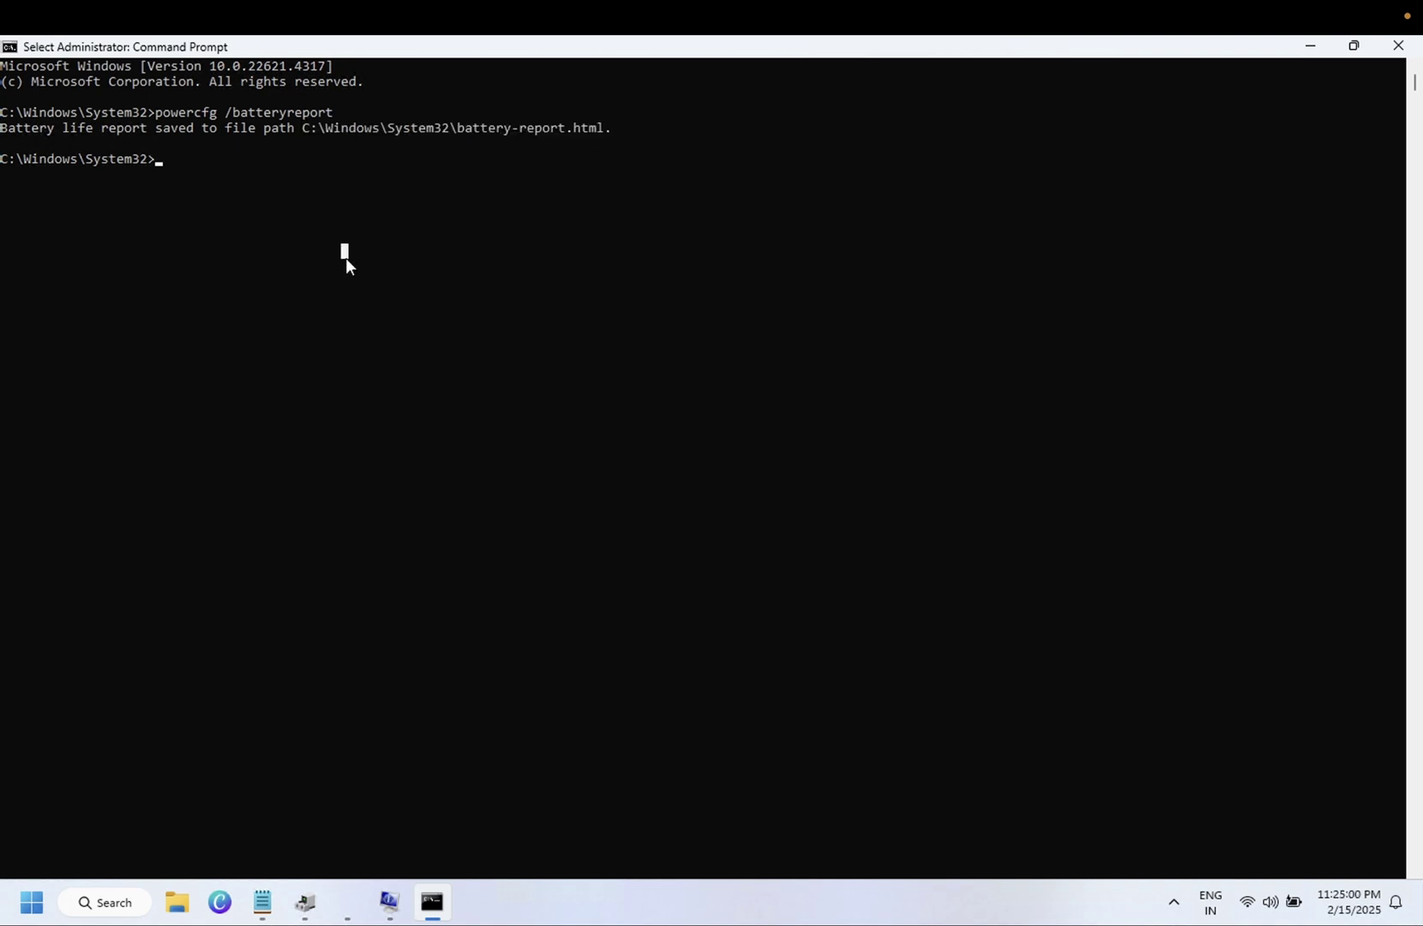
text(cd)
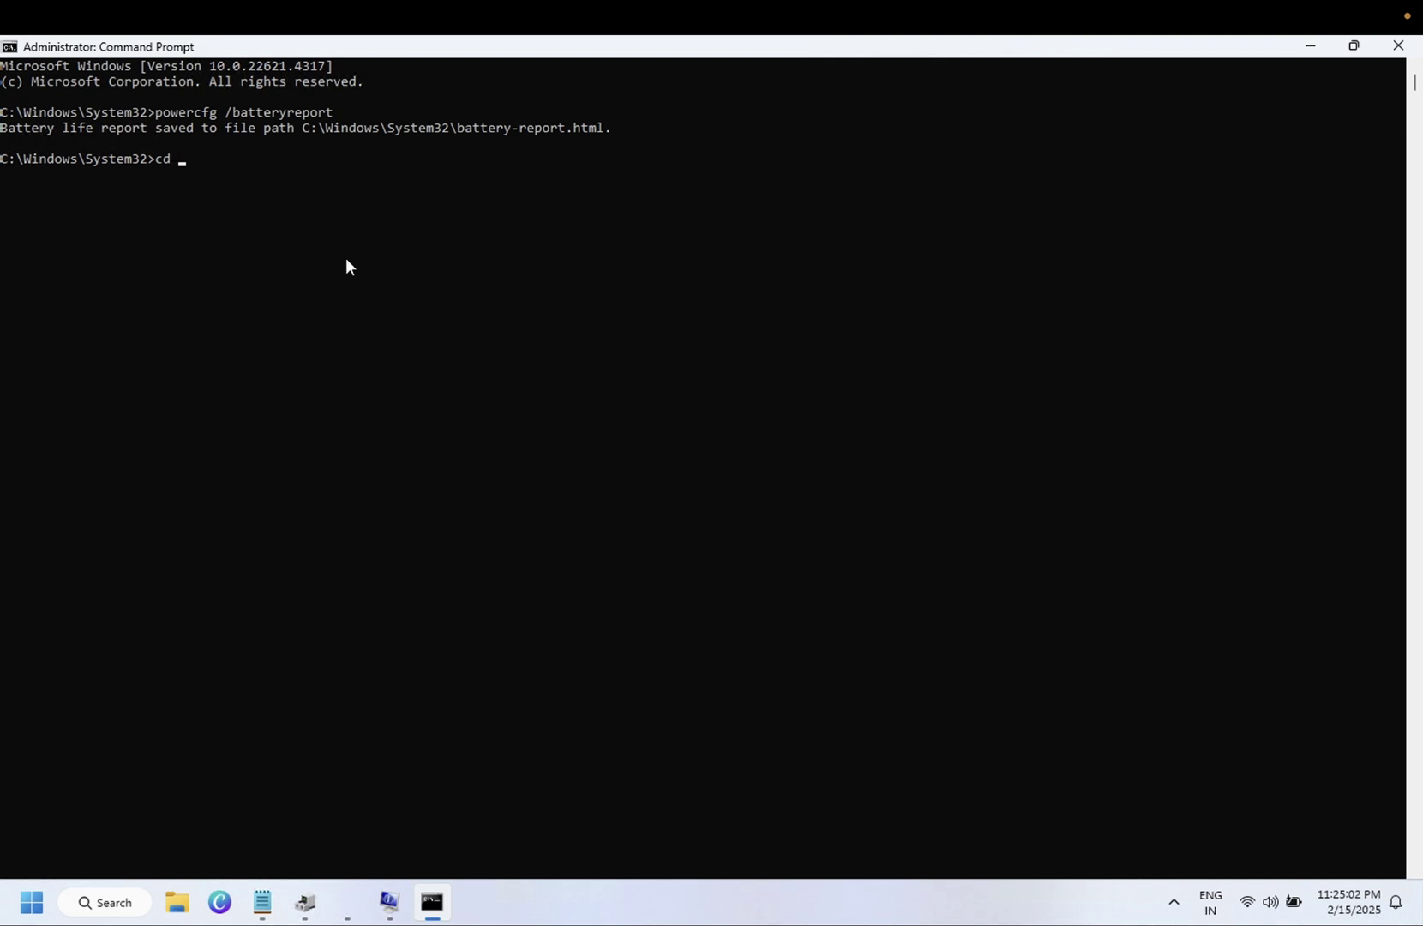
right_click(346, 258)
key(Return)
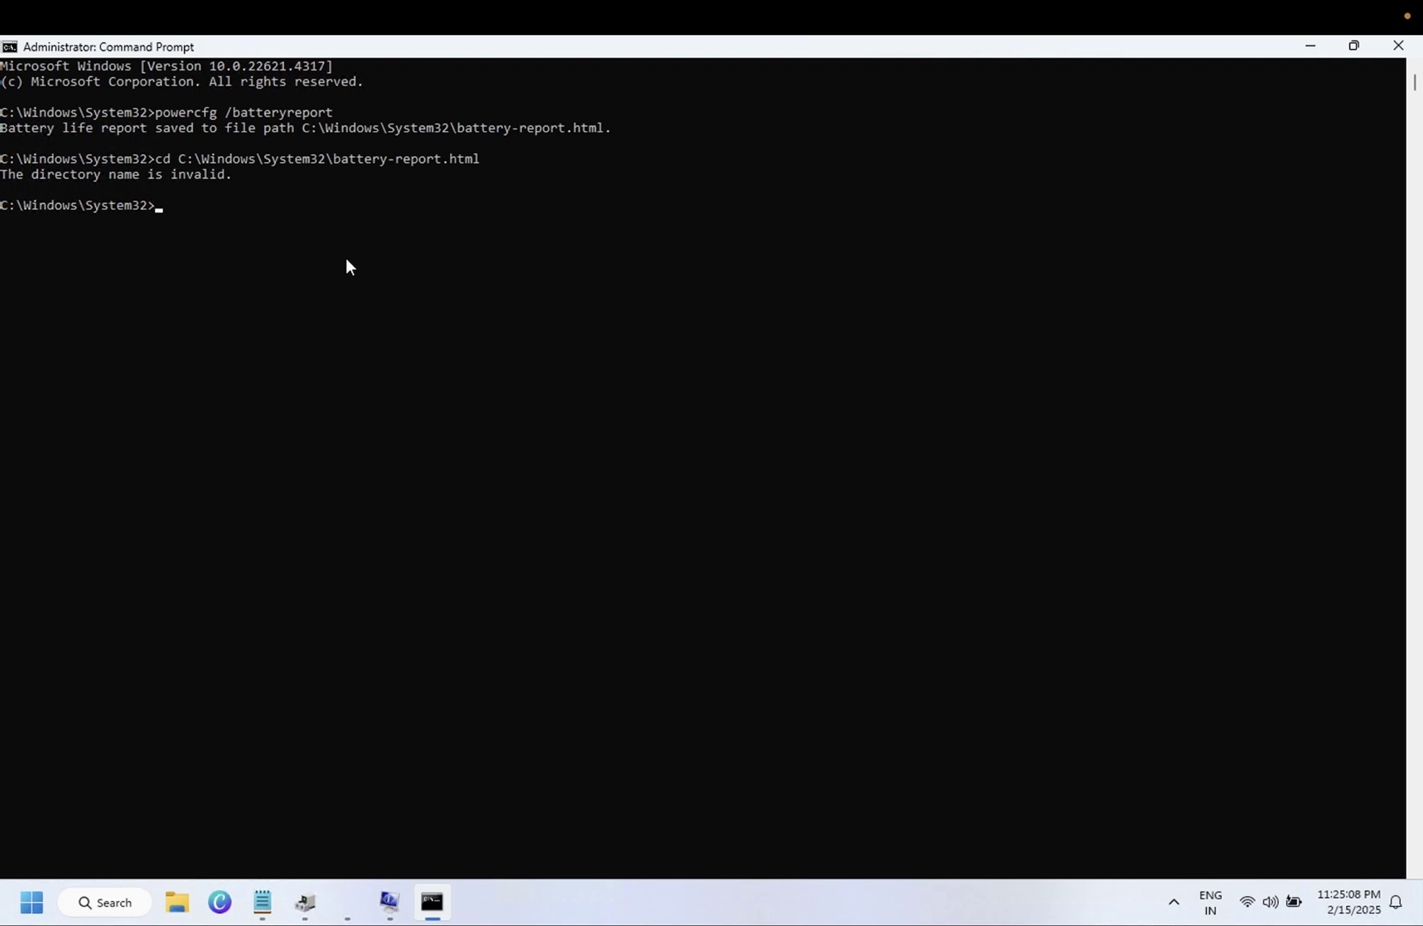
right_click(346, 259)
key(Return)
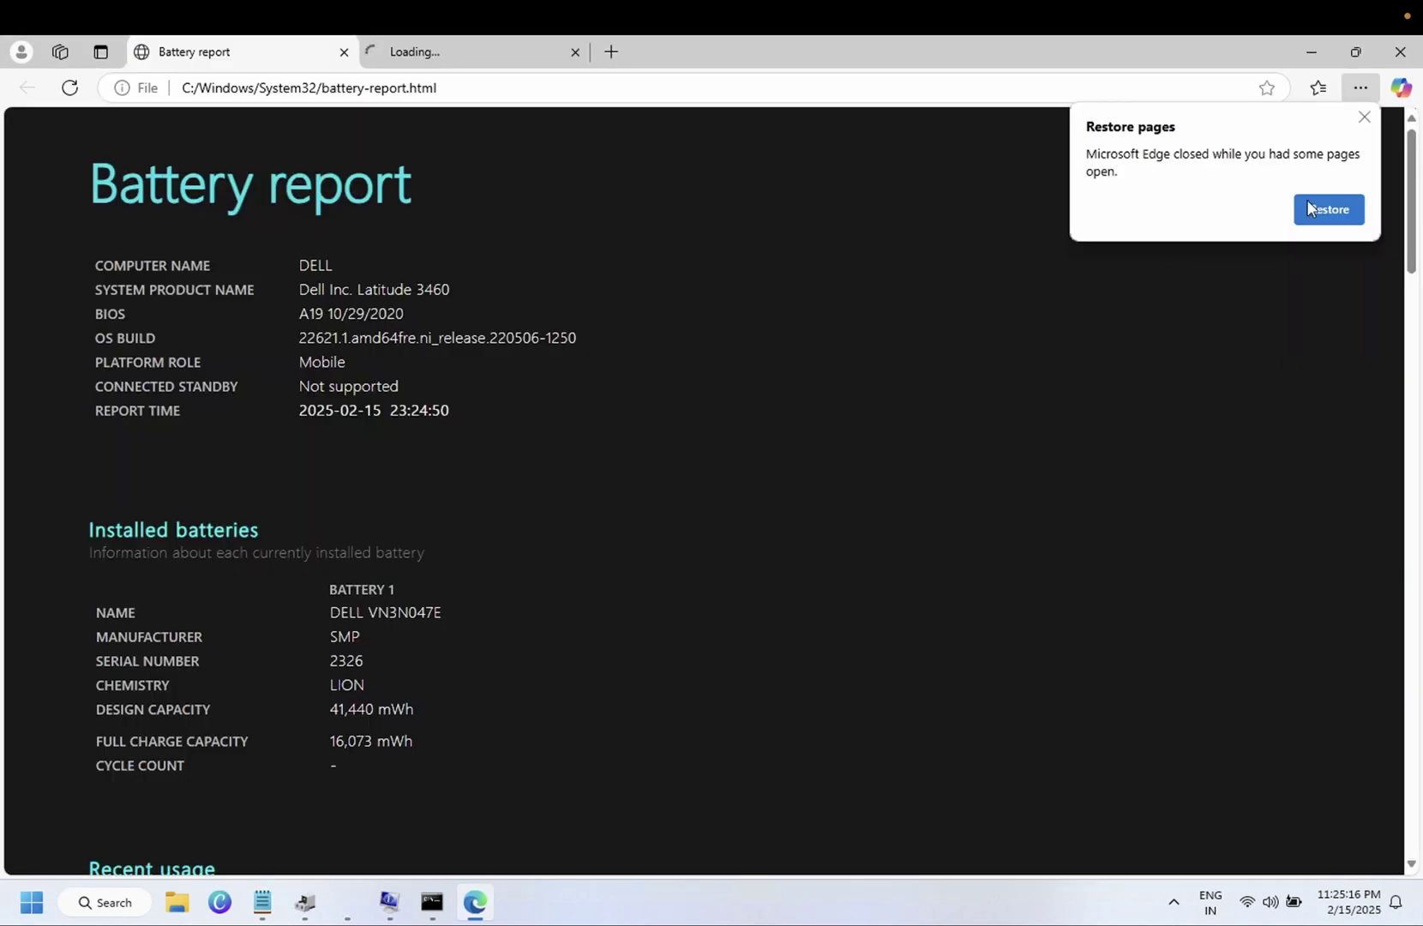
- Dismiss the restore prompt, scroll to Installed batteries, and highlight the 41,440 mWh design capacity
click(1358, 120)
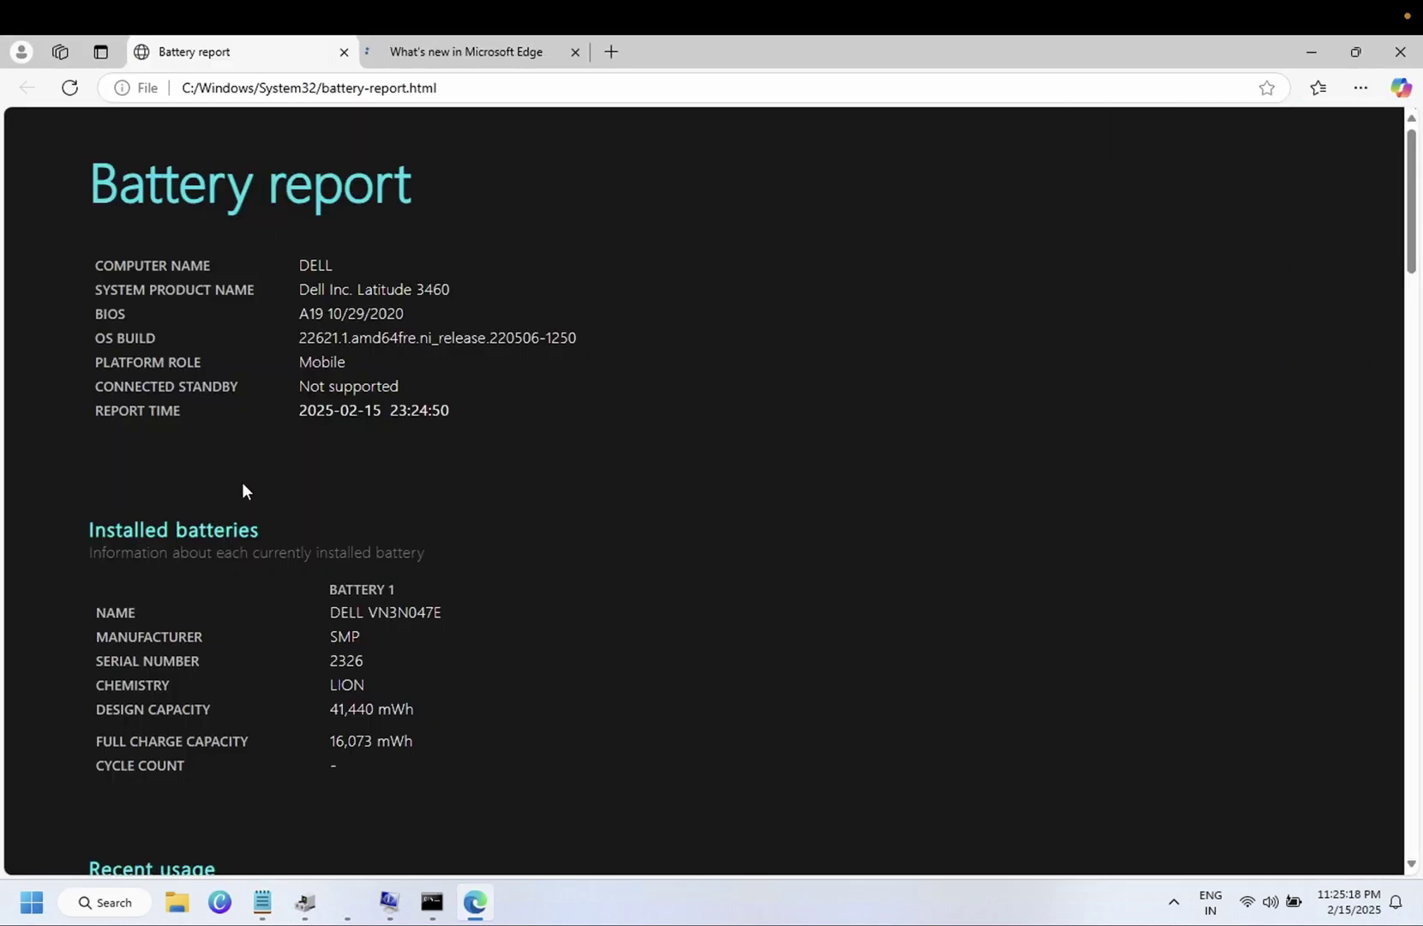
scroll(366, 482, down, 2)
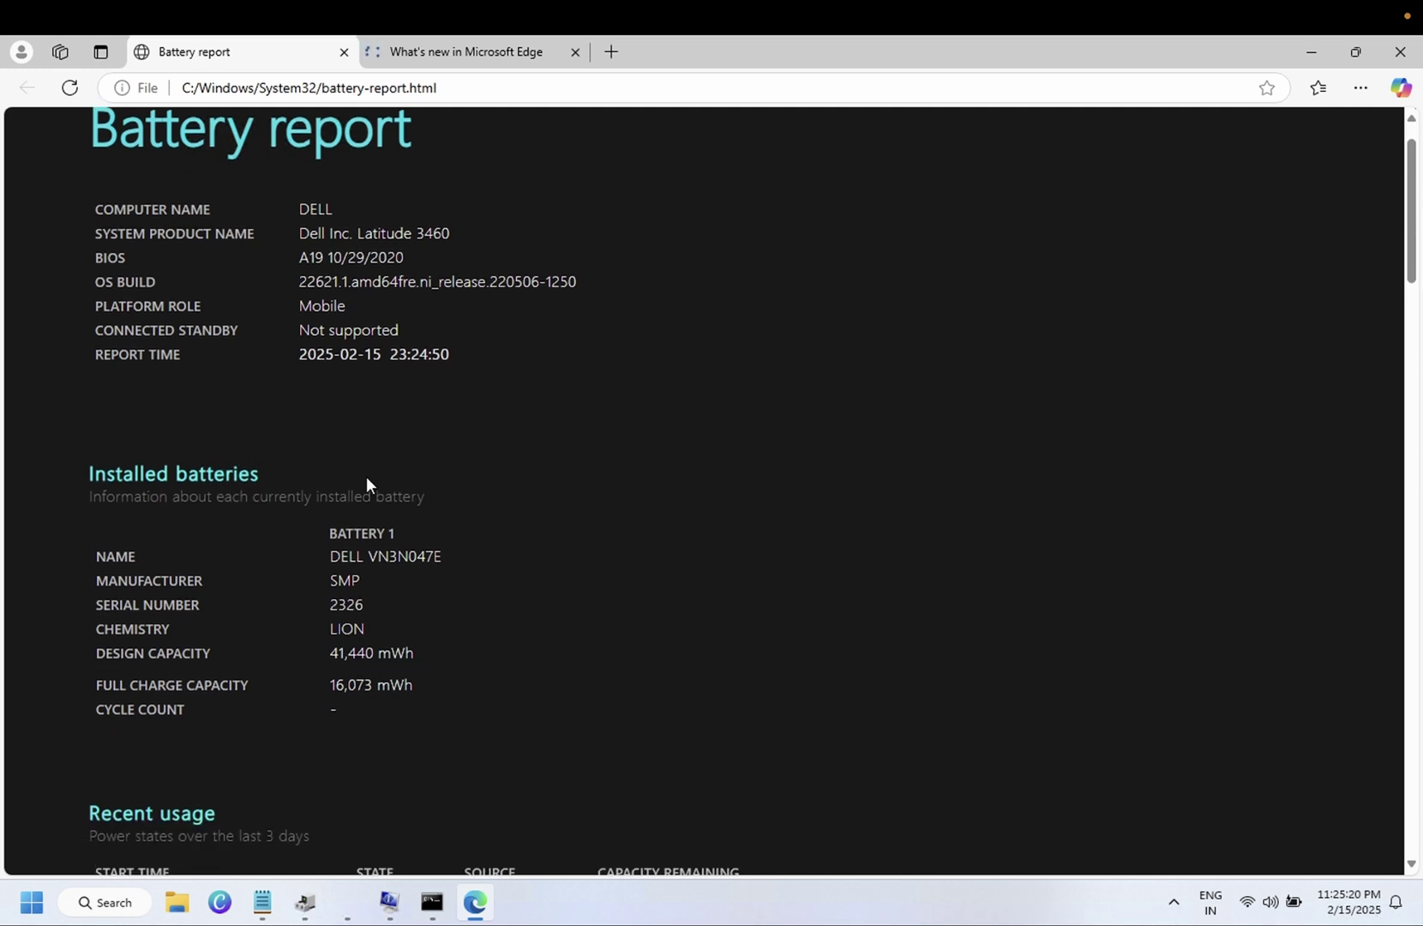
scroll(366, 481, down, 2)
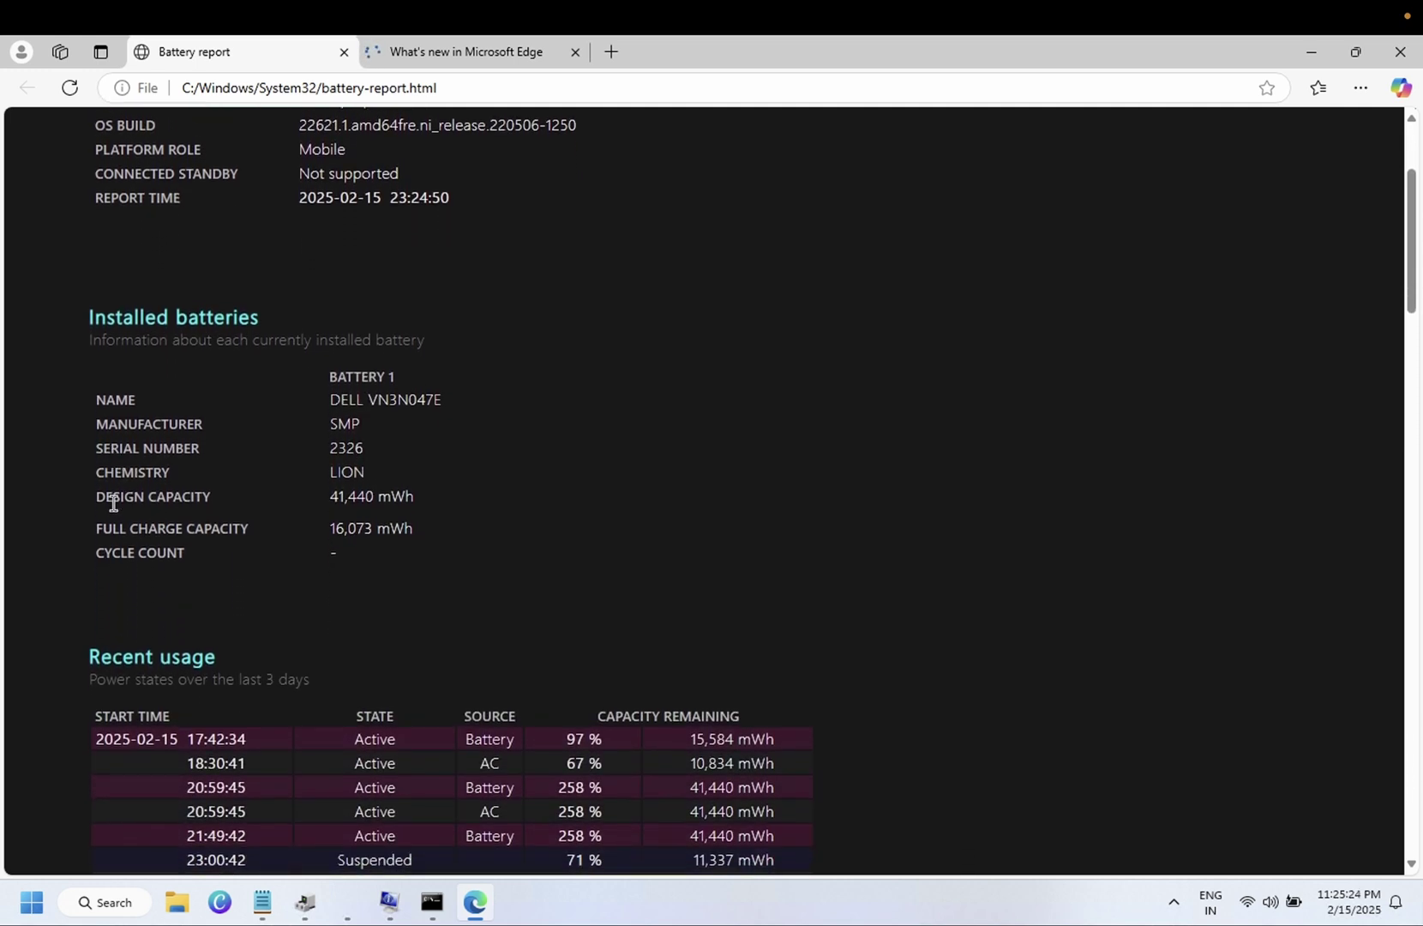
drag(107, 499, 383, 513)
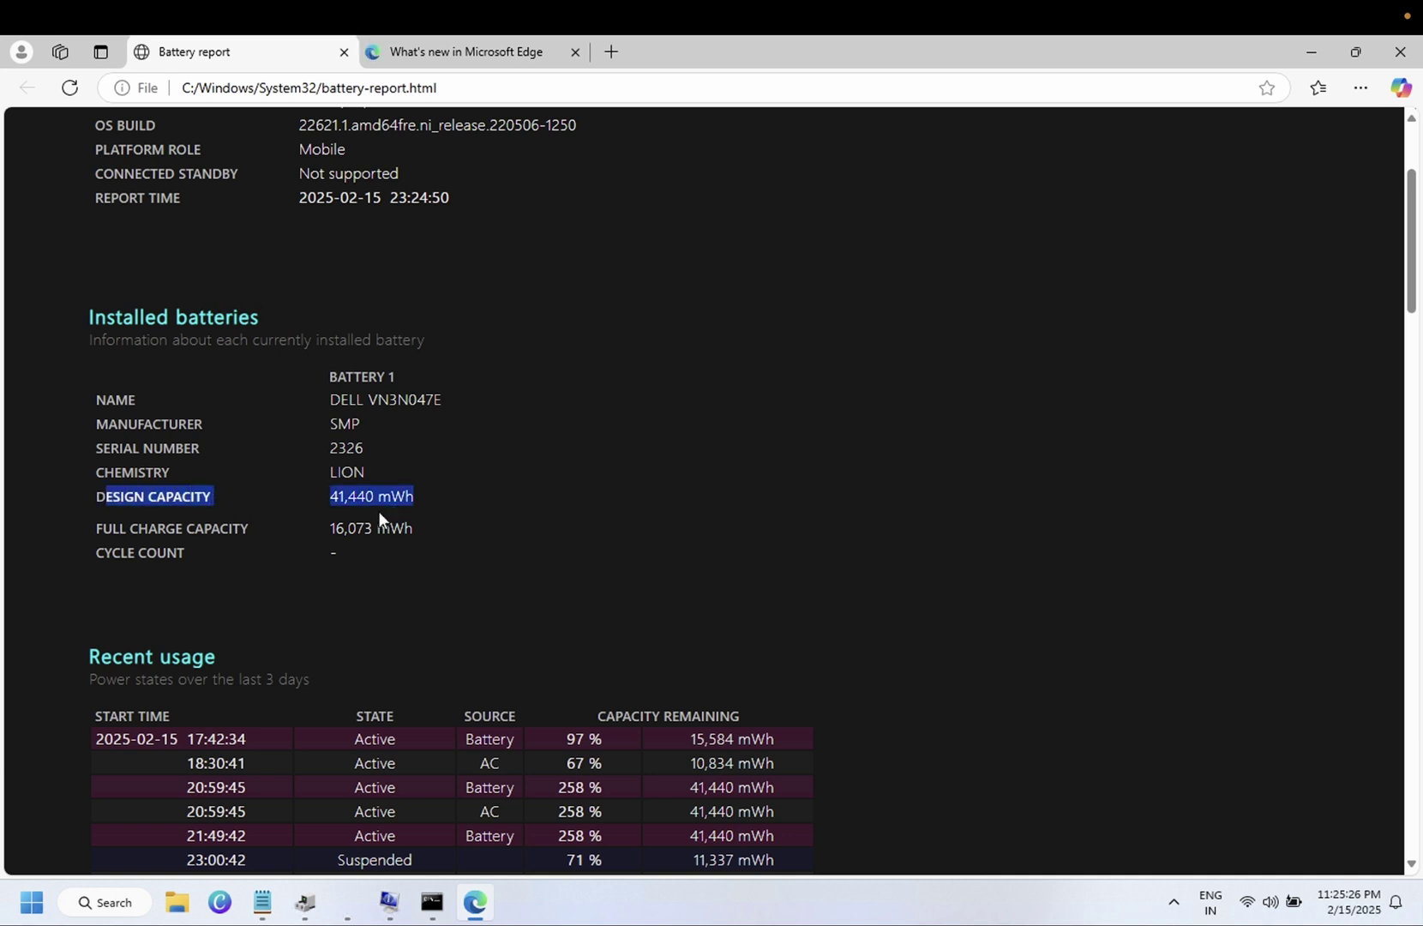
drag(103, 528, 351, 553)
click(335, 526)
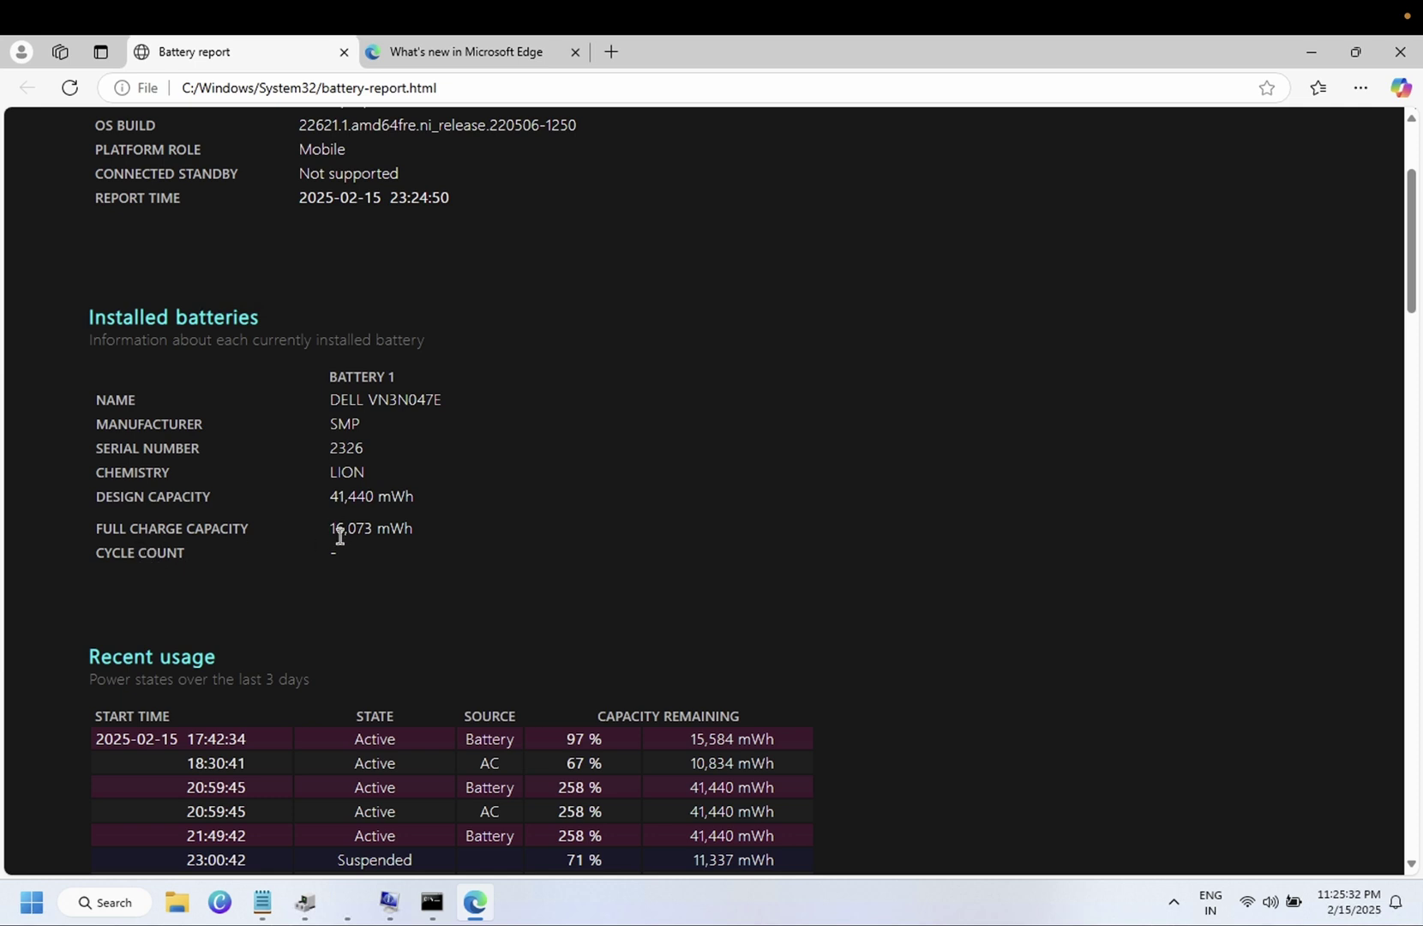
drag(330, 495, 384, 498)
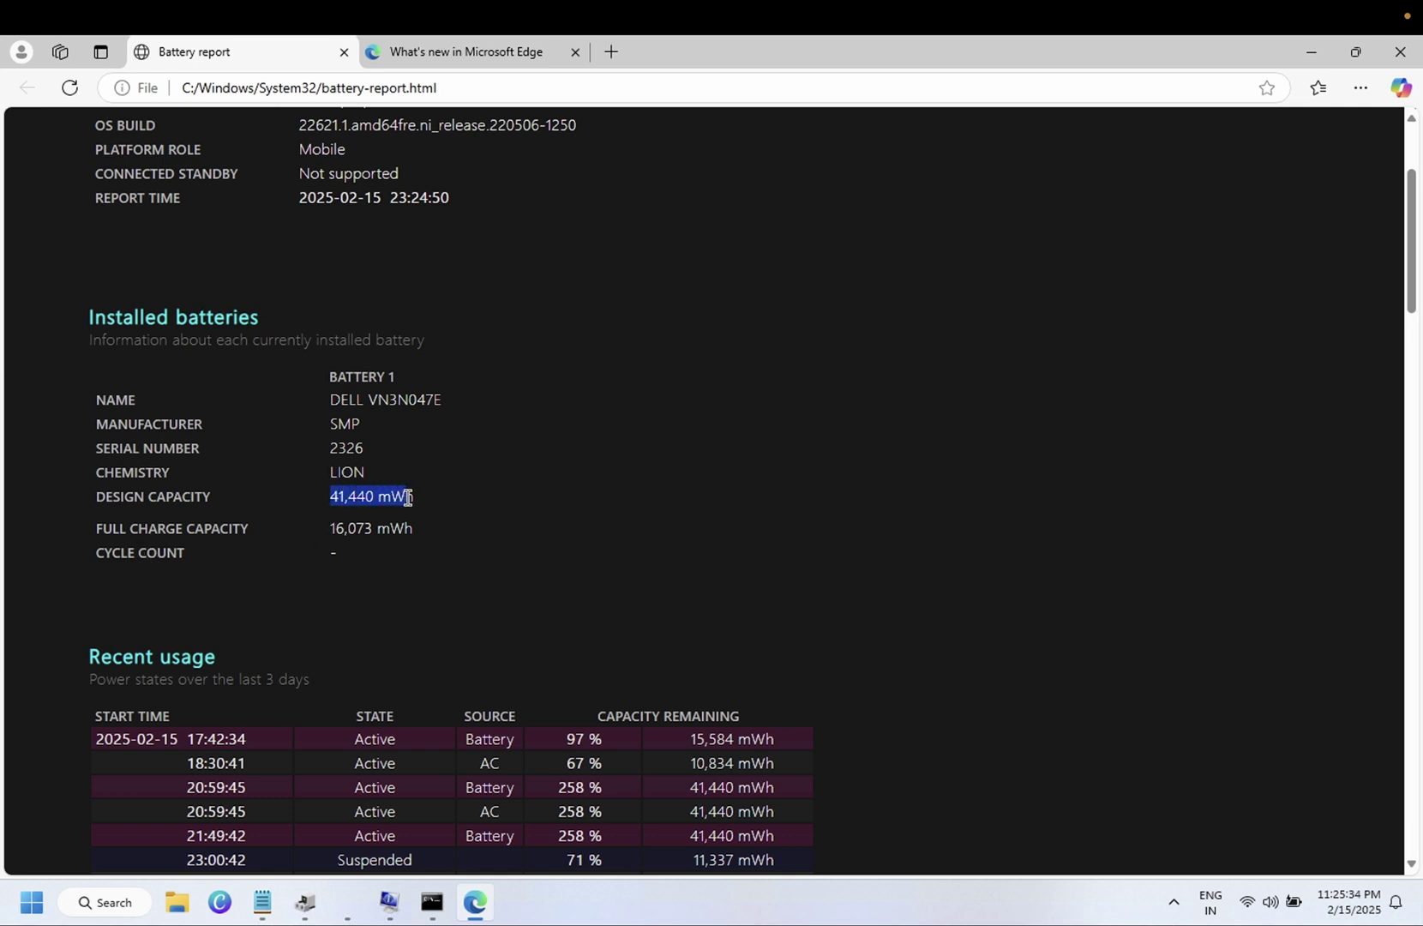
drag(408, 497, 414, 497)
click(322, 502)
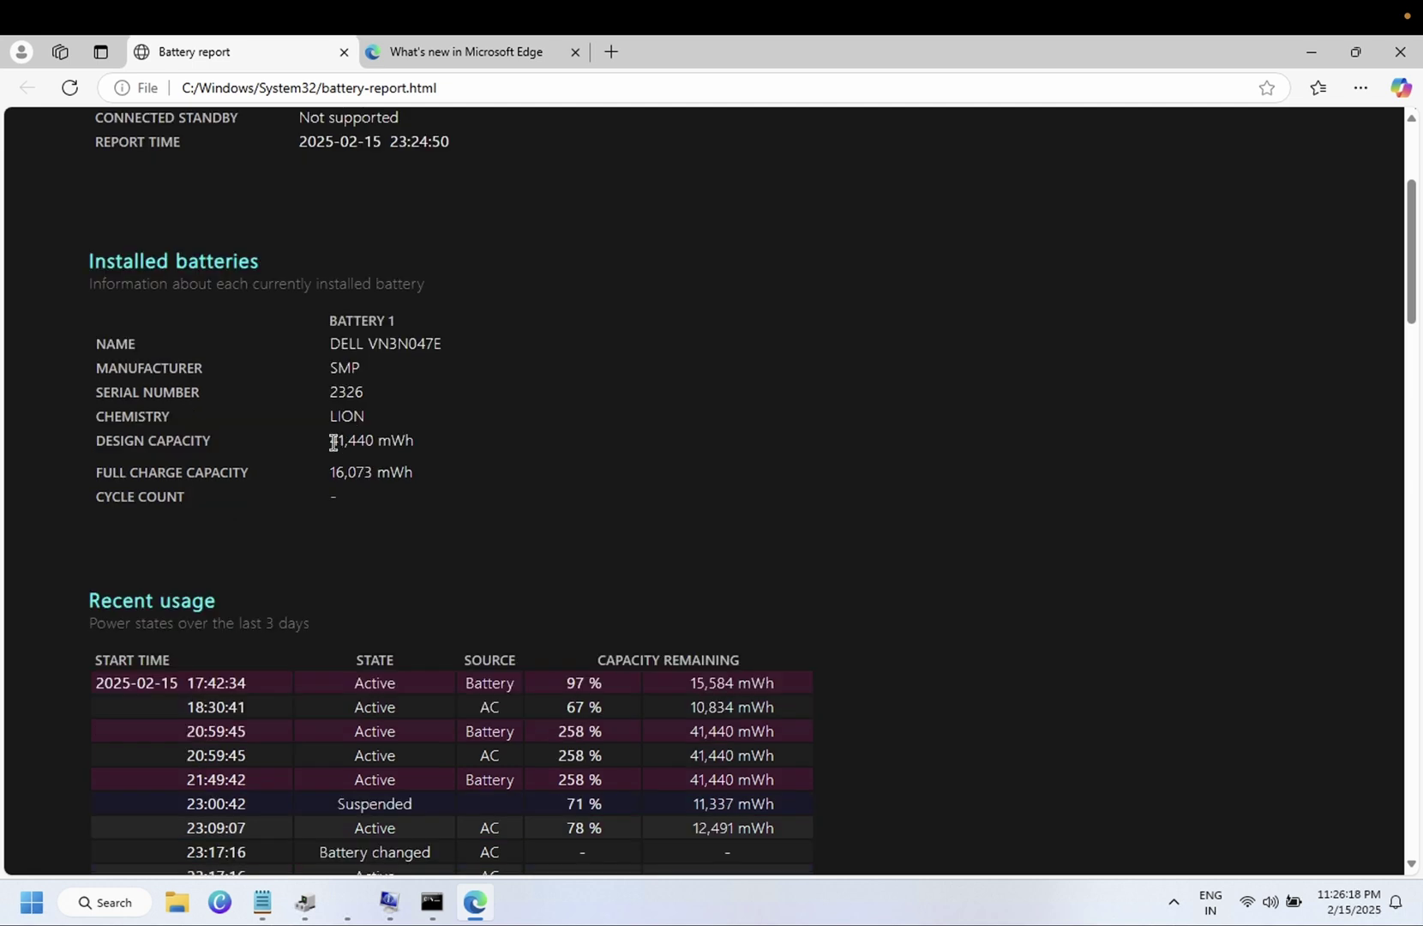
- Compare the 41,440 mWh design capacity with the 16,073 mWh full charge capacity
drag(332, 442, 424, 440)
click(351, 472)
drag(331, 472, 411, 471)
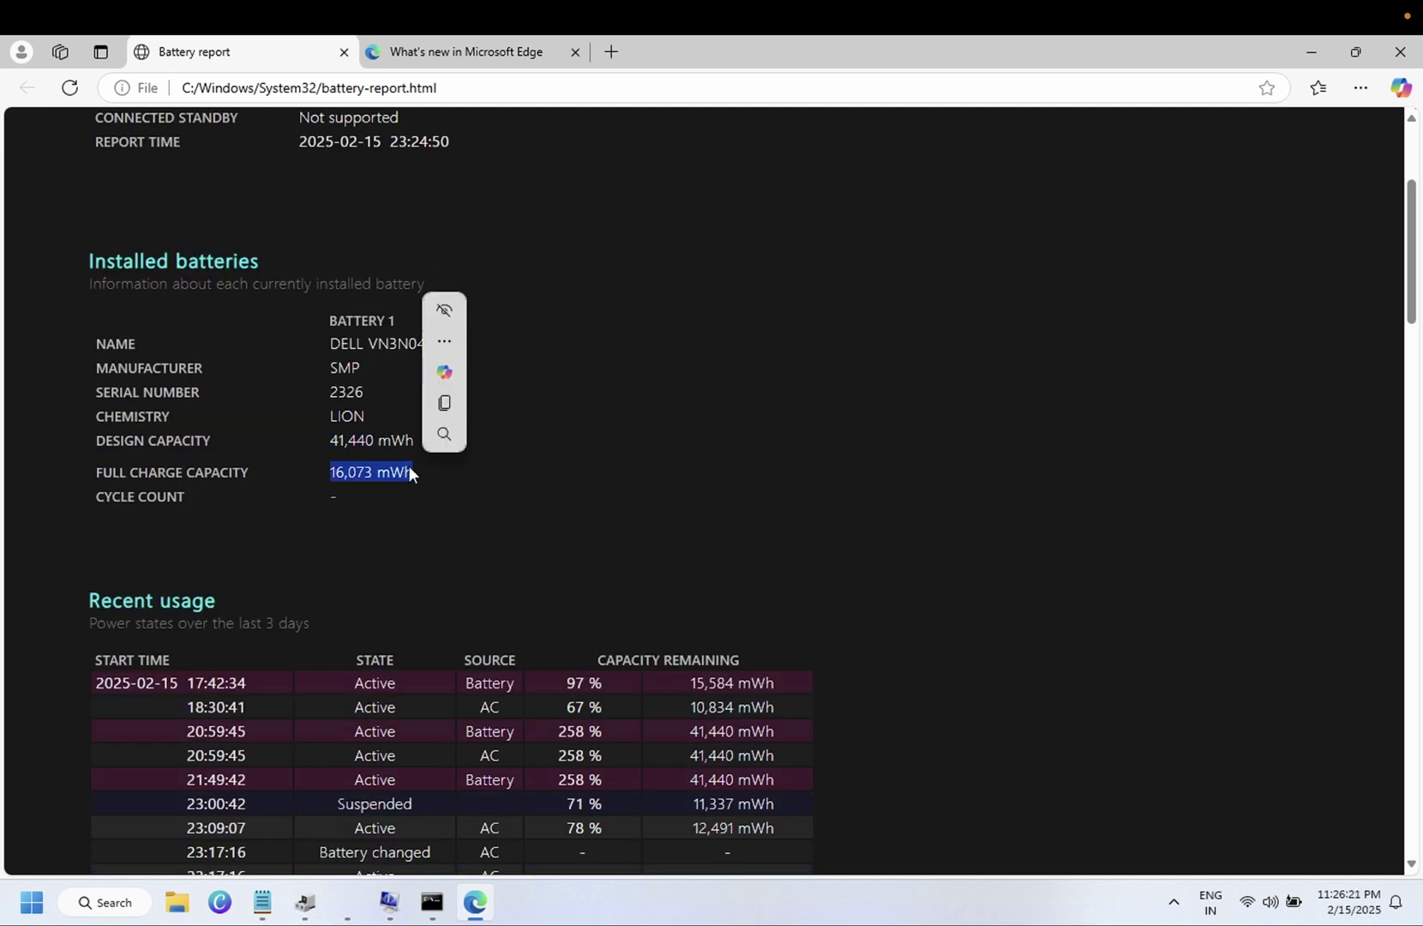
drag(330, 440, 407, 438)
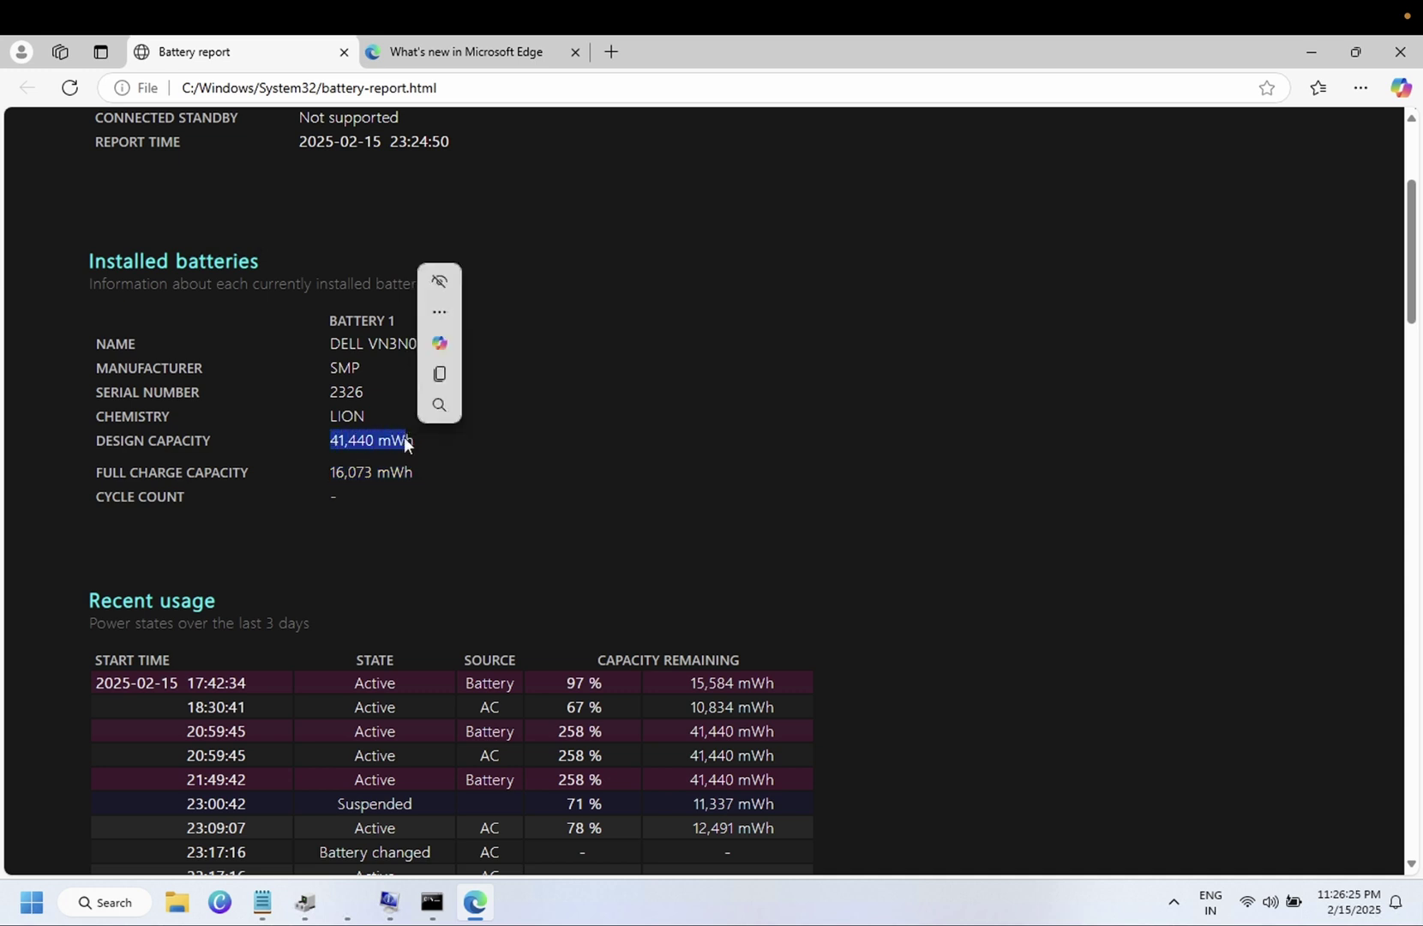
click(330, 438)
drag(330, 440, 418, 439)
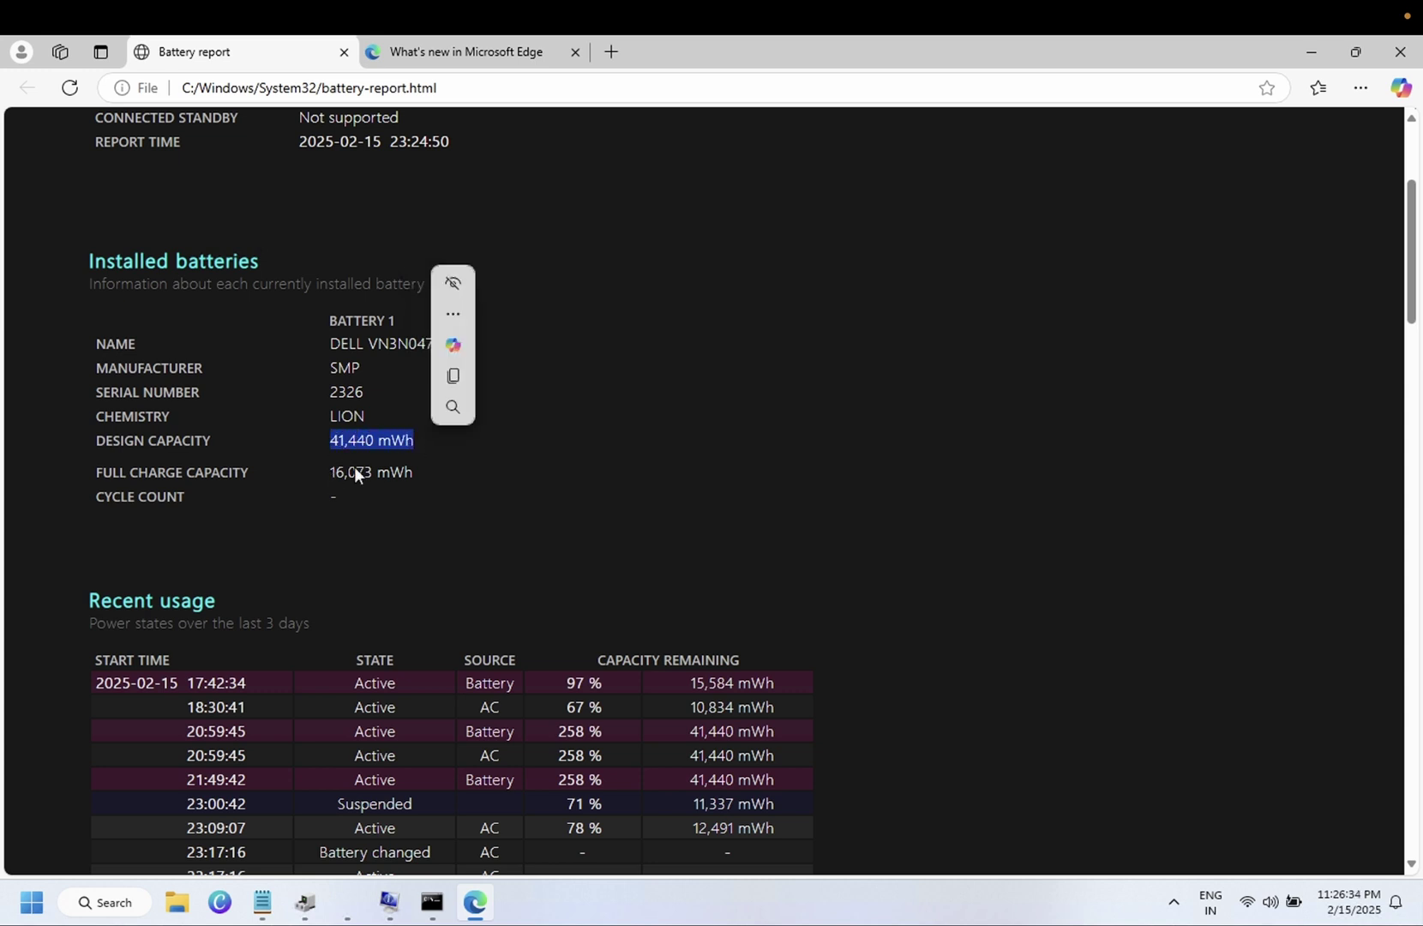
mouse_move(327, 472)
mouse_down()
mouse_move(396, 472)
mouse_move(336, 482)
mouse_up()
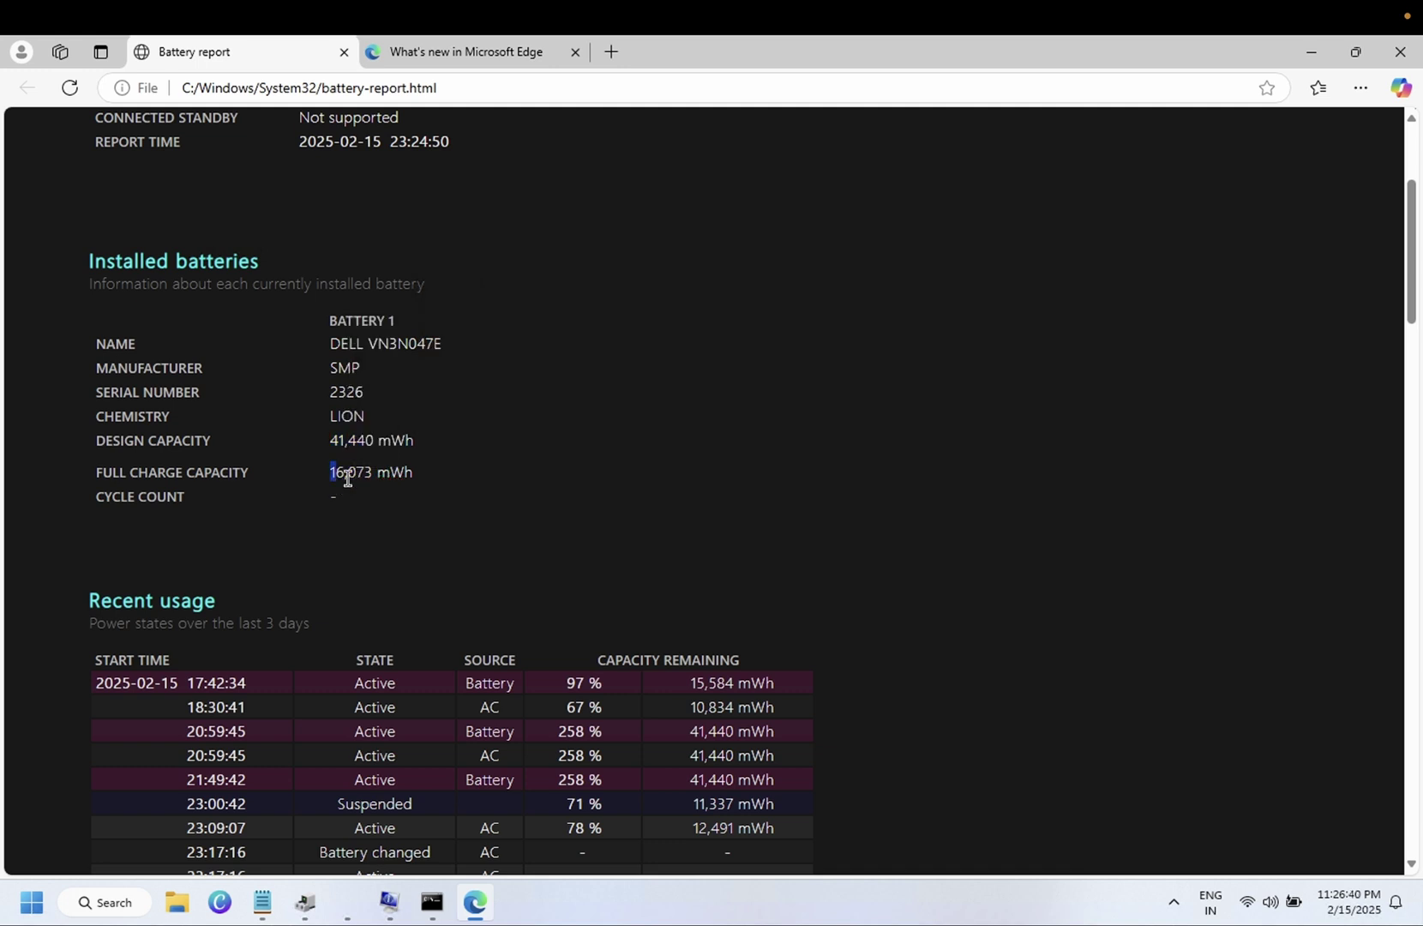
shift+click(345, 474)
drag(346, 474, 401, 485)
click(359, 473)
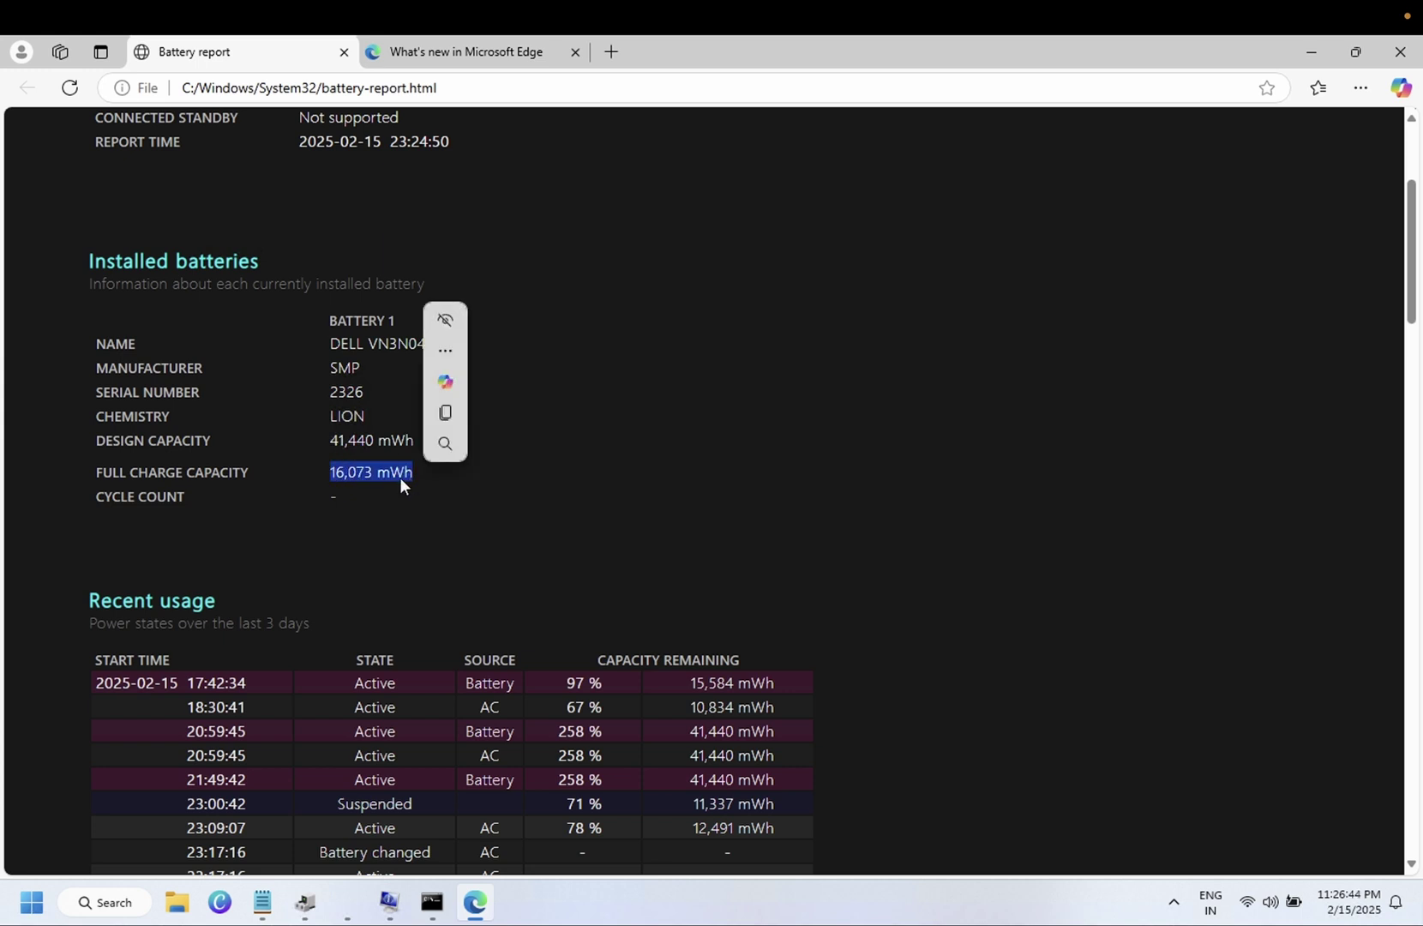
click(360, 450)
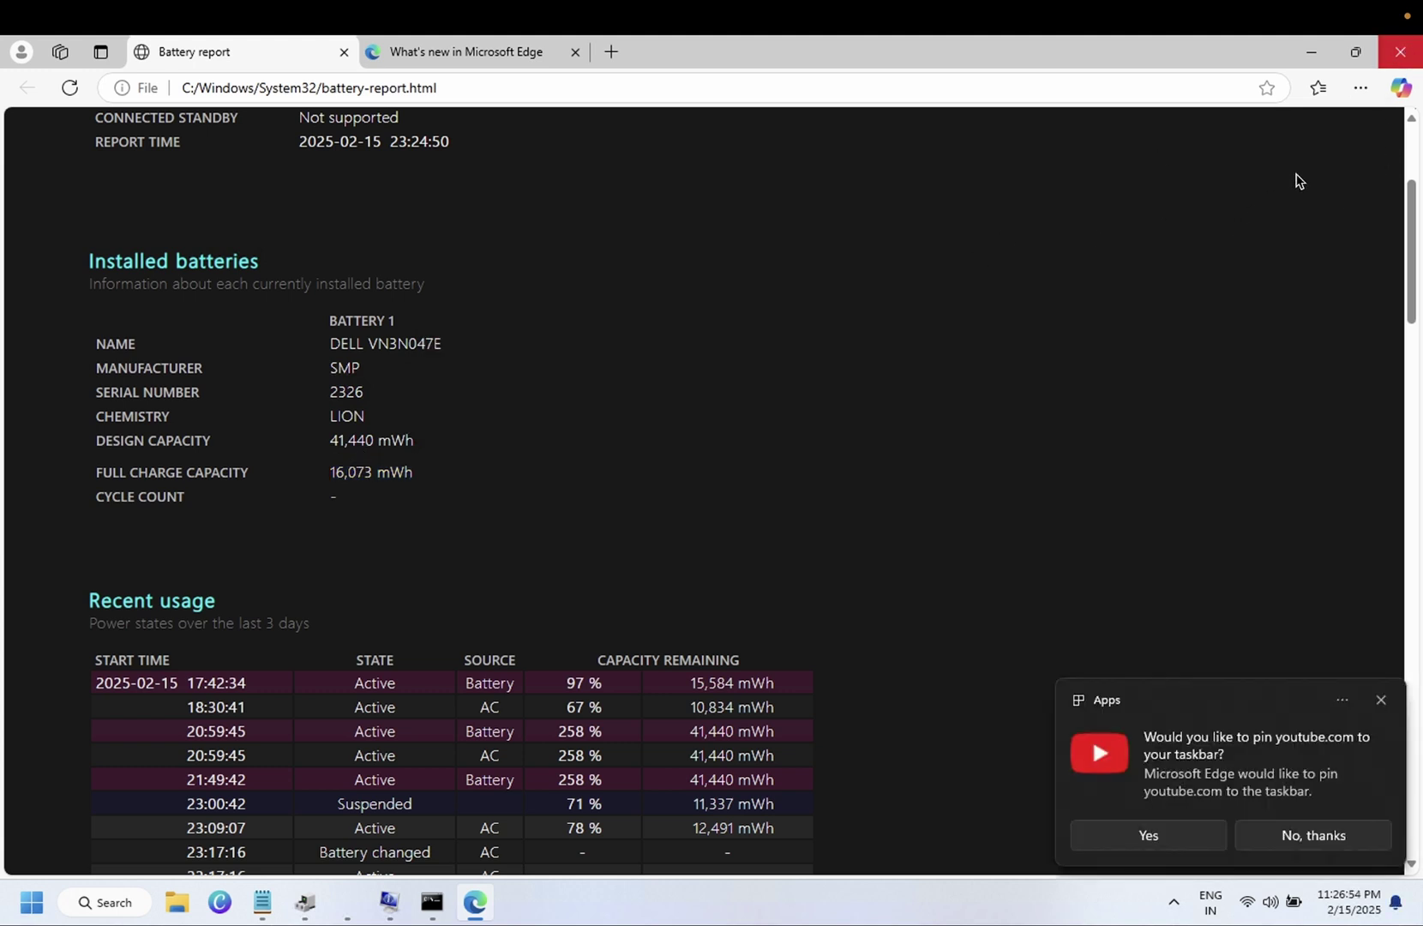
- Close Edge with Alt+F4, dismiss the pin suggestion, and close Command Prompt
key(alt+F4)
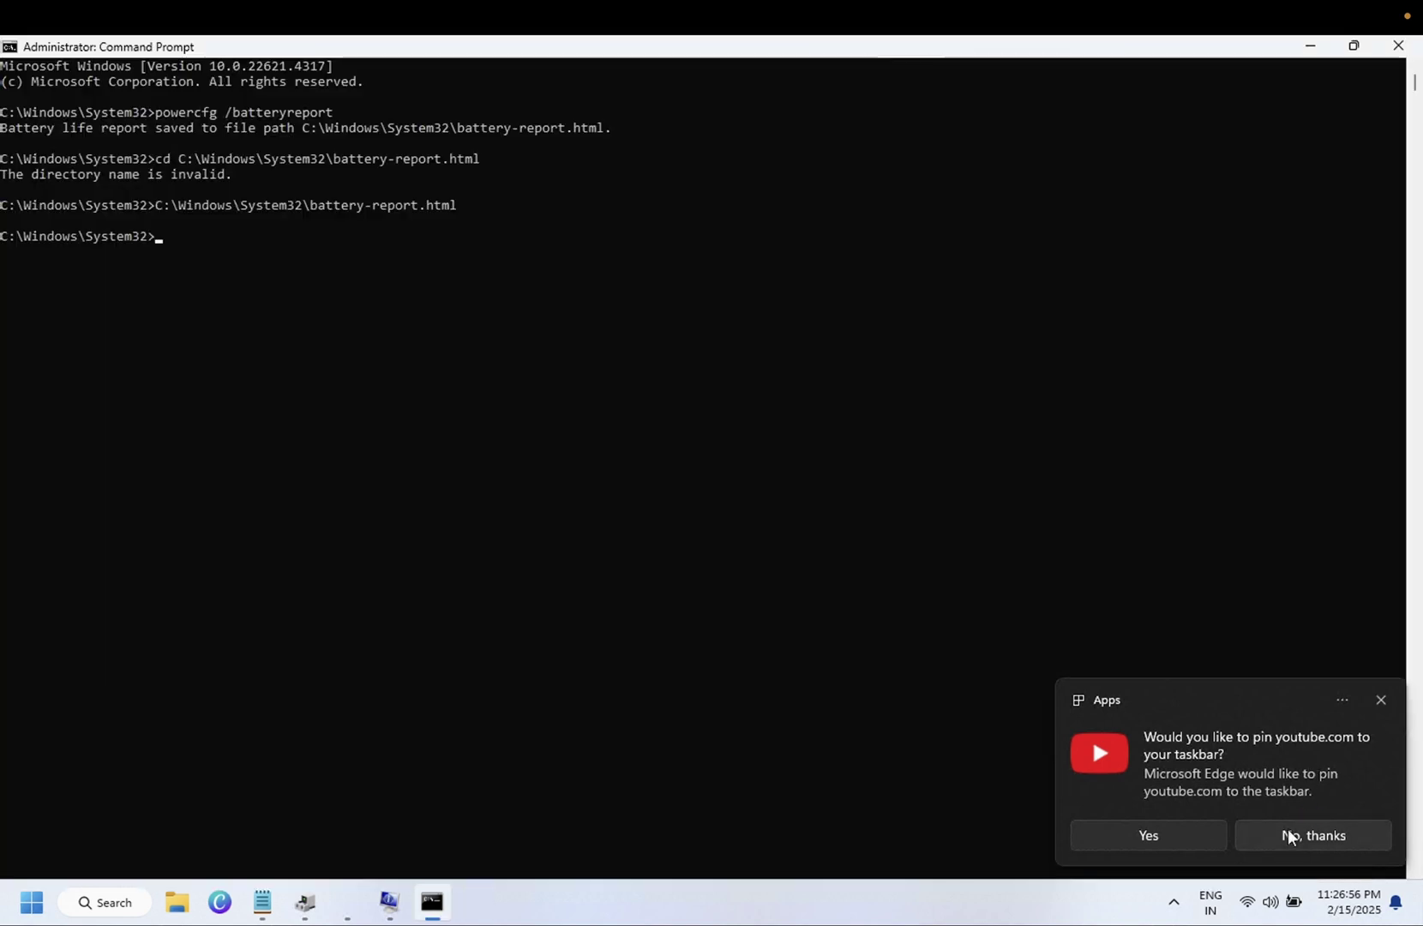
click(1383, 697)
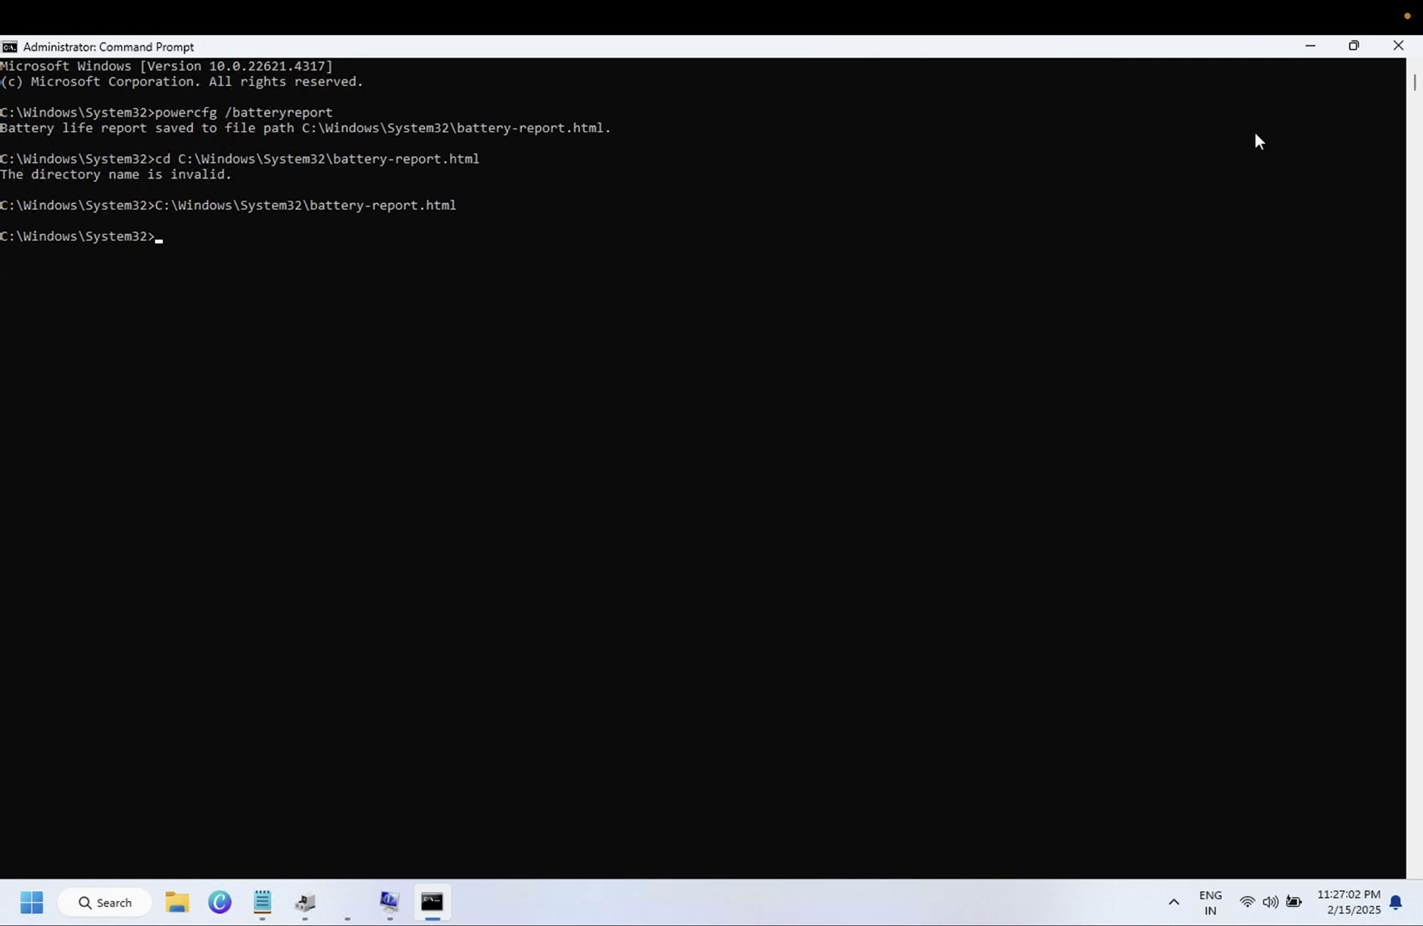
click(1389, 48)
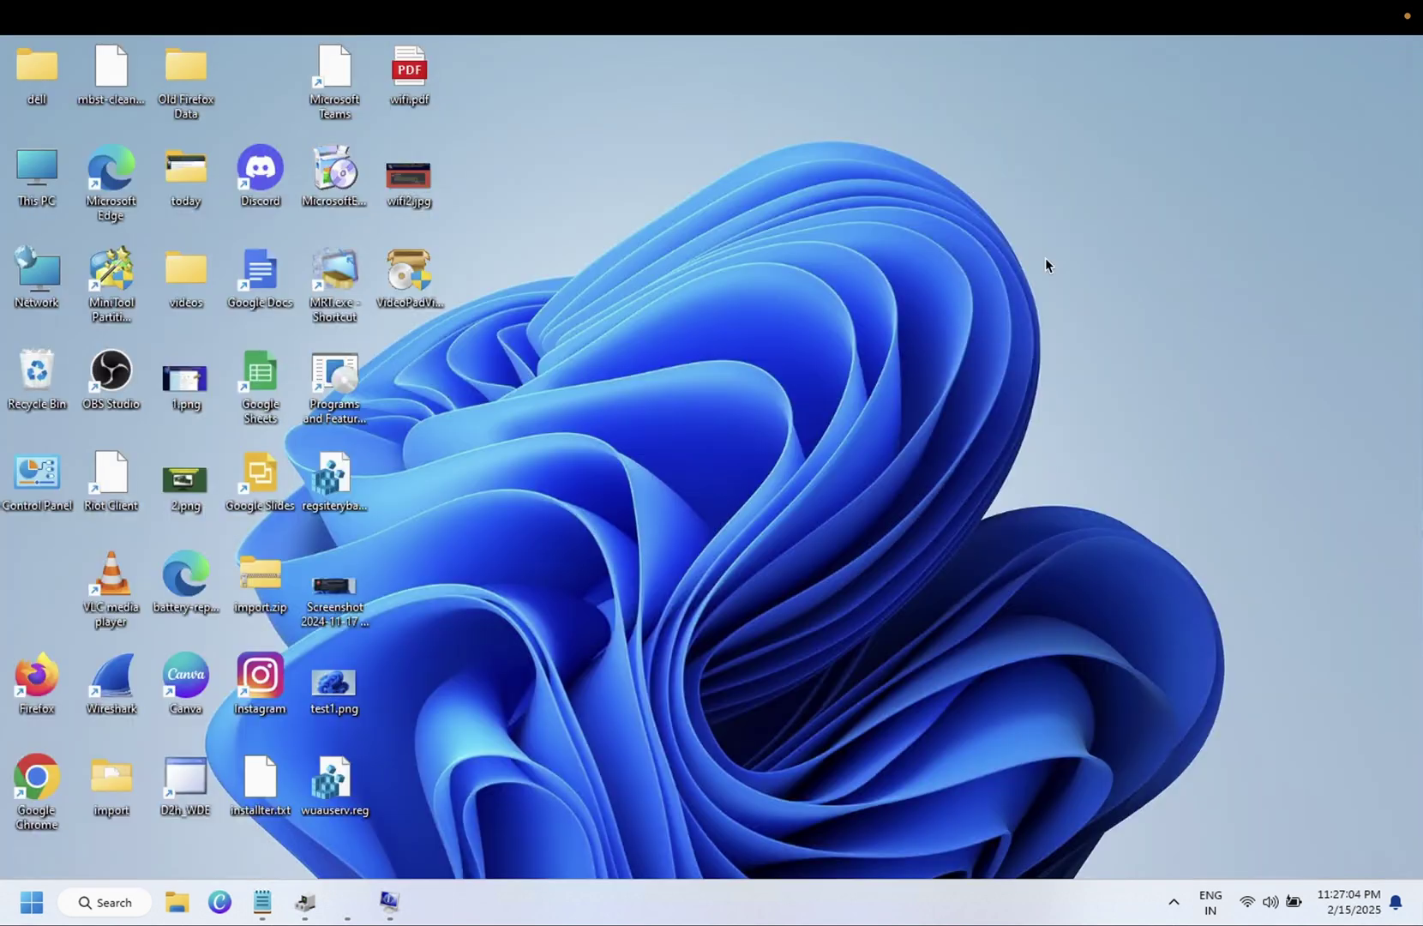